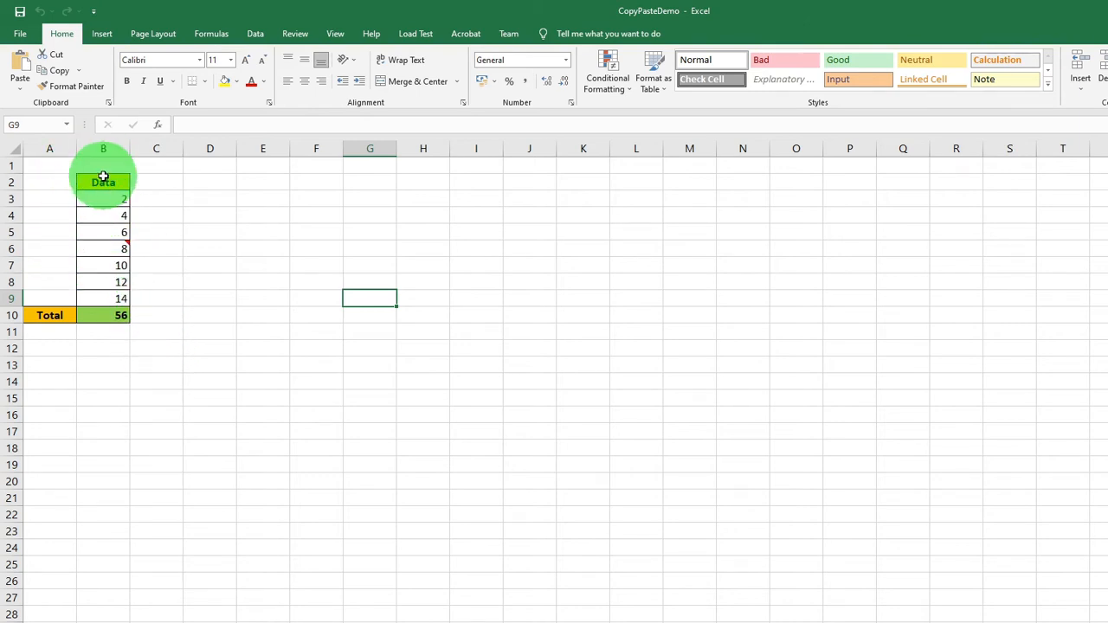
Examine the Data column in B2:B10, including its numbers, the total formula in B10 and the comment on B6.
{"action": "left_click", "coordinate": [110, 148]}
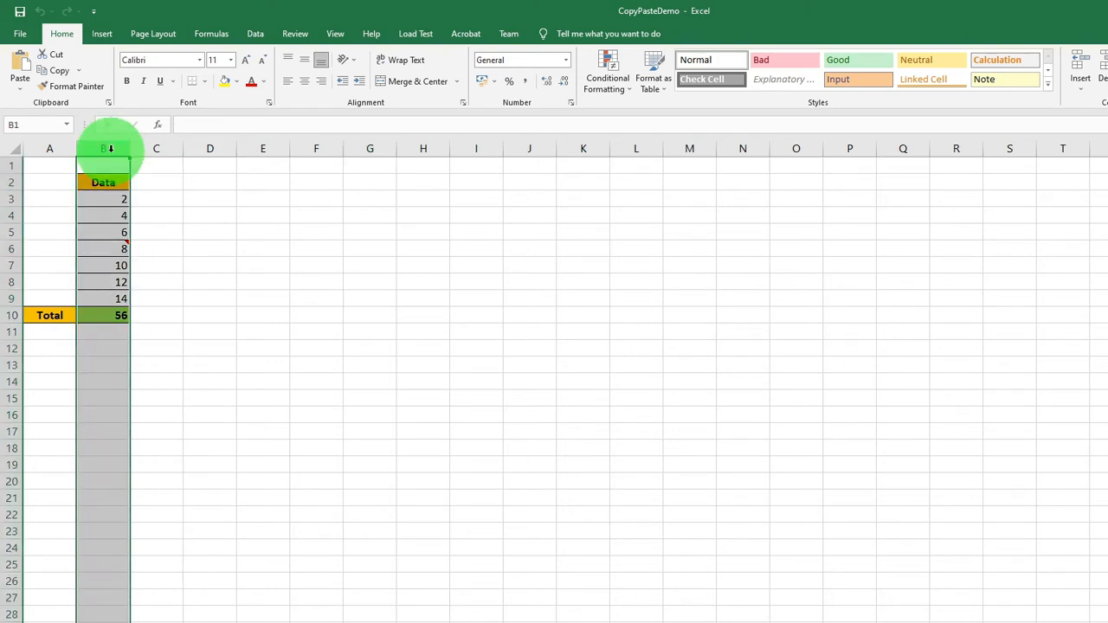
{"action": "left_click", "coordinate": [181, 213]}
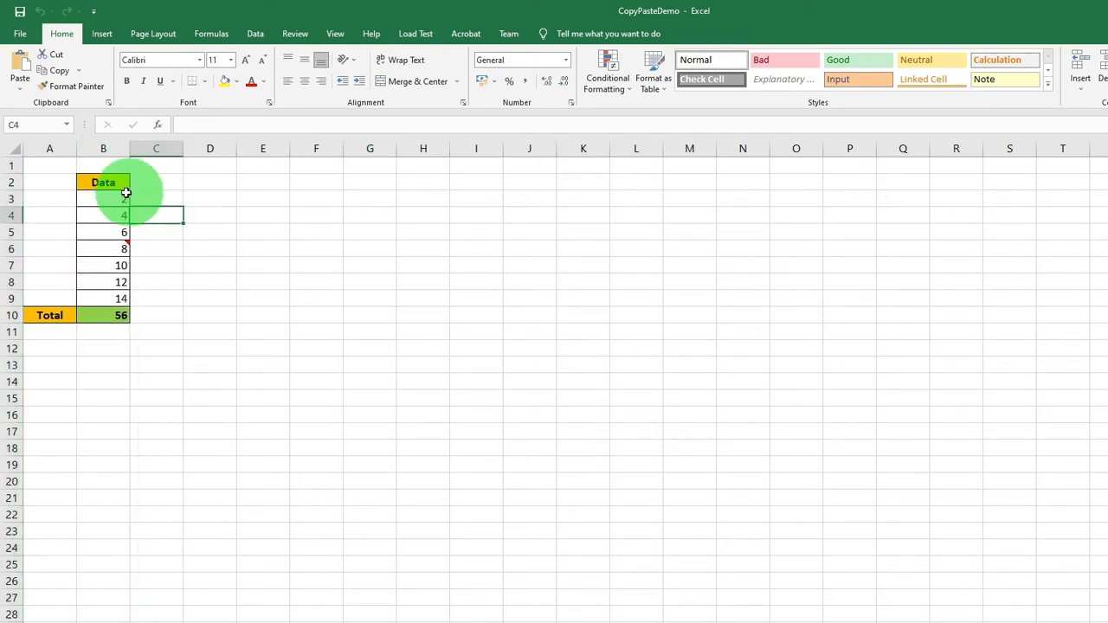
{"action": "left_click", "coordinate": [104, 201]}
{"action": "left_click_drag", "start_coordinate": [104, 201], "coordinate": [91, 294]}
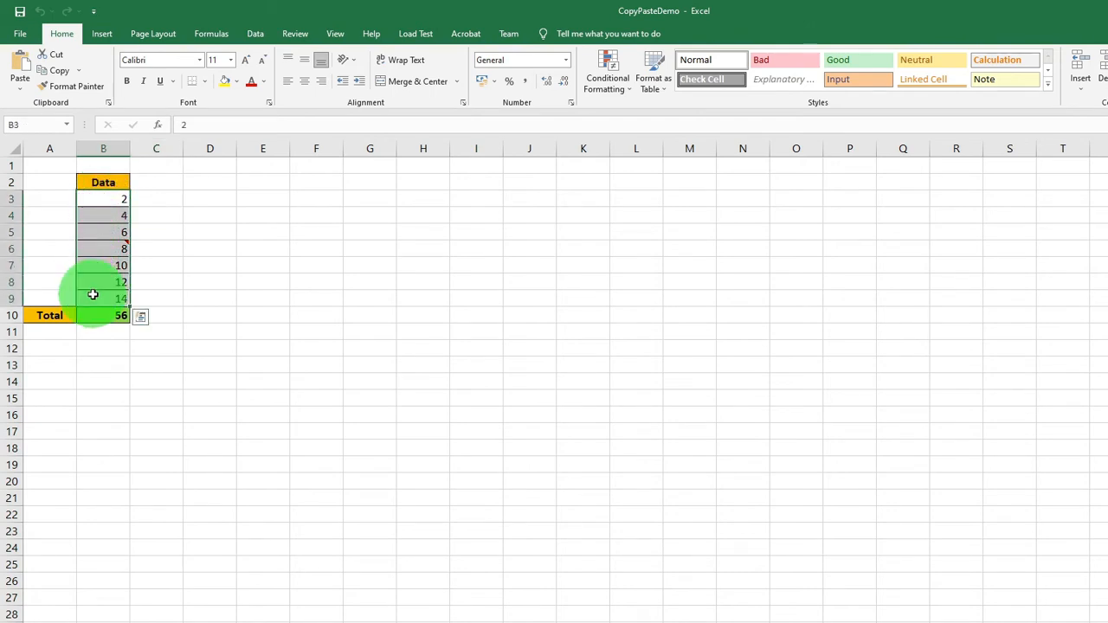
{"action": "left_click", "coordinate": [211, 314]}
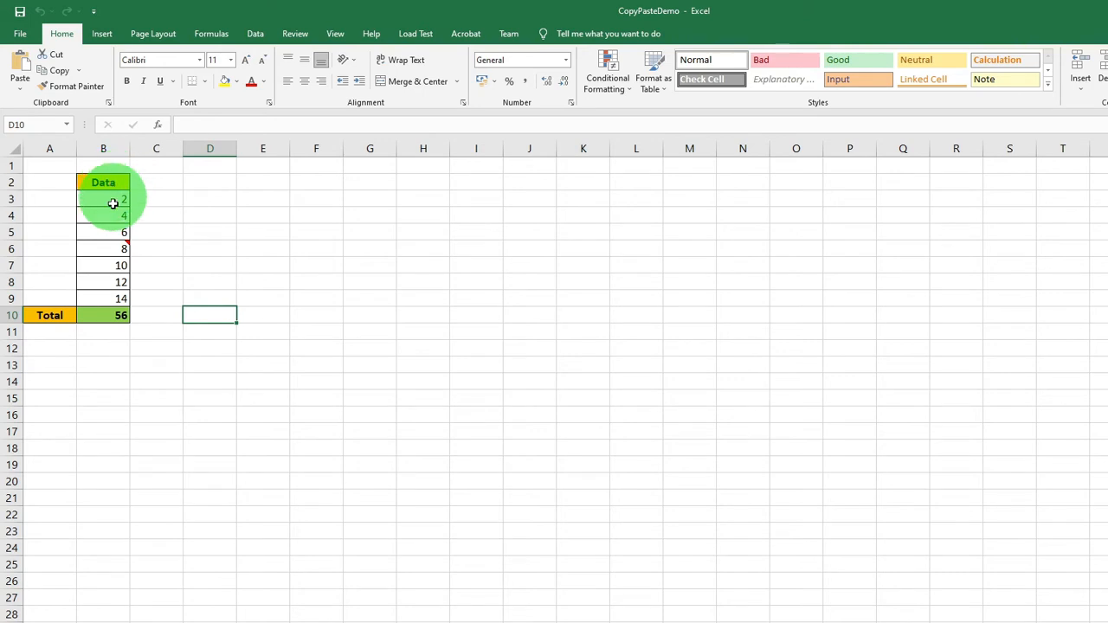
{"action": "left_click", "coordinate": [114, 314]}
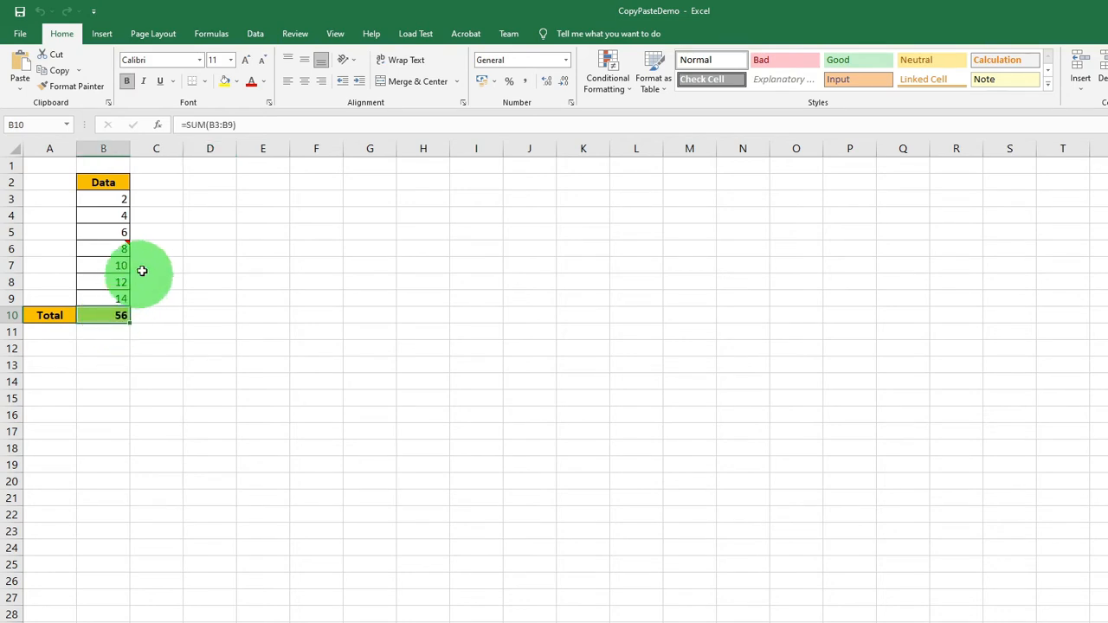
{"action": "left_click", "coordinate": [104, 198]}
{"action": "left_click", "coordinate": [100, 316]}
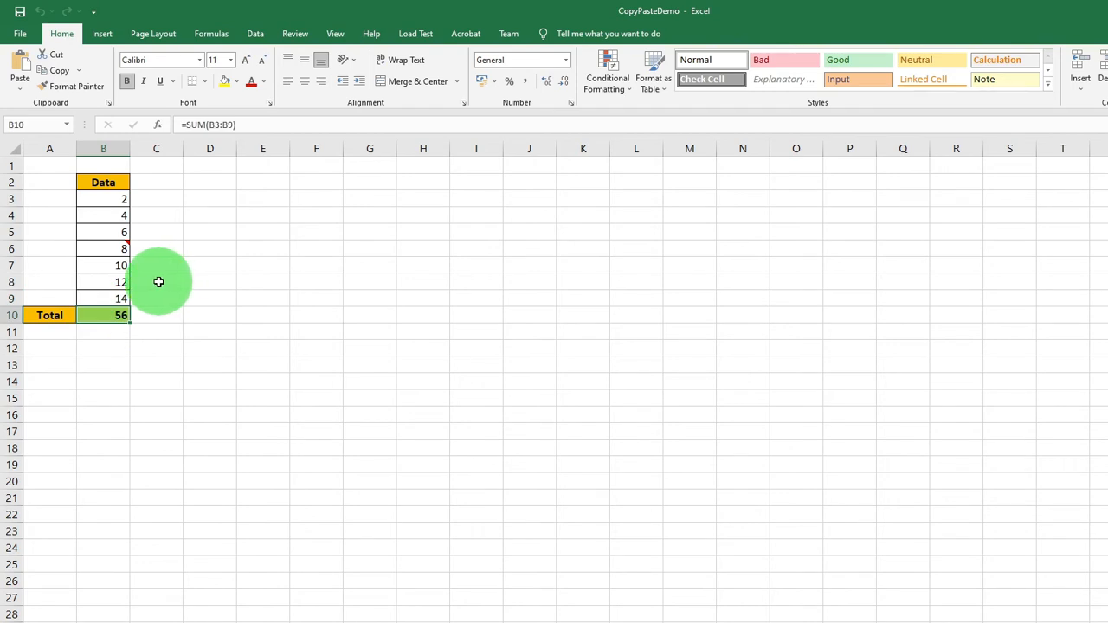
{"action": "mouse_move", "coordinate": [111, 250]}
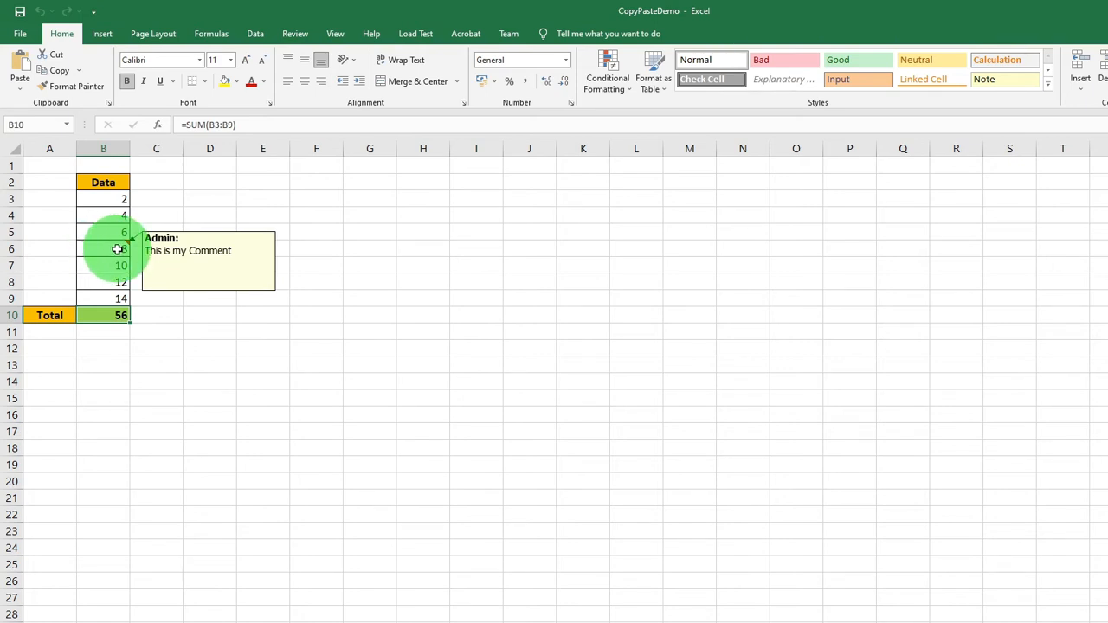
{"action": "left_click", "coordinate": [117, 250]}
{"action": "left_click", "coordinate": [103, 345]}
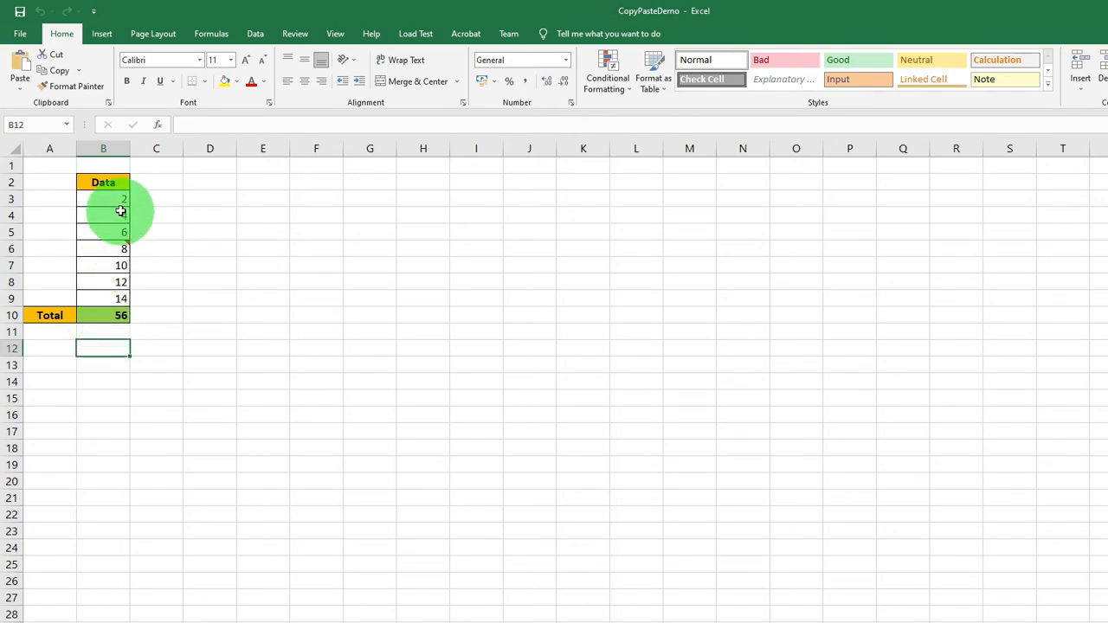
Copy the Data column B2:B10 with its header and total, and paste it in full starting at D2.
{"action": "left_click_drag", "start_coordinate": [105, 182], "coordinate": [92, 309]}
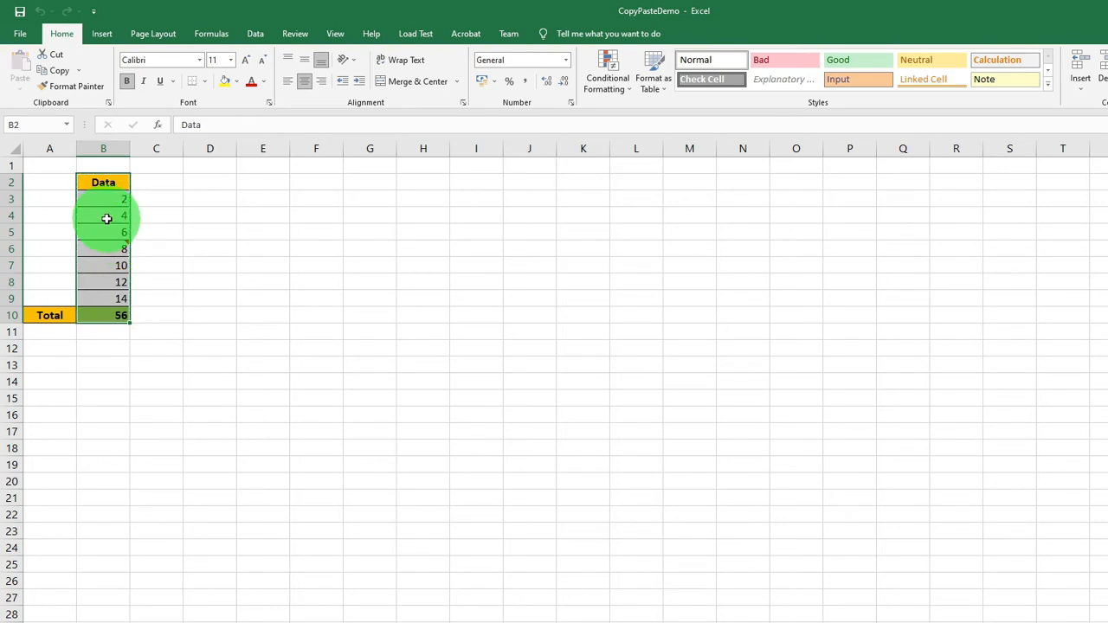
{"action": "right_click", "coordinate": [108, 220]}
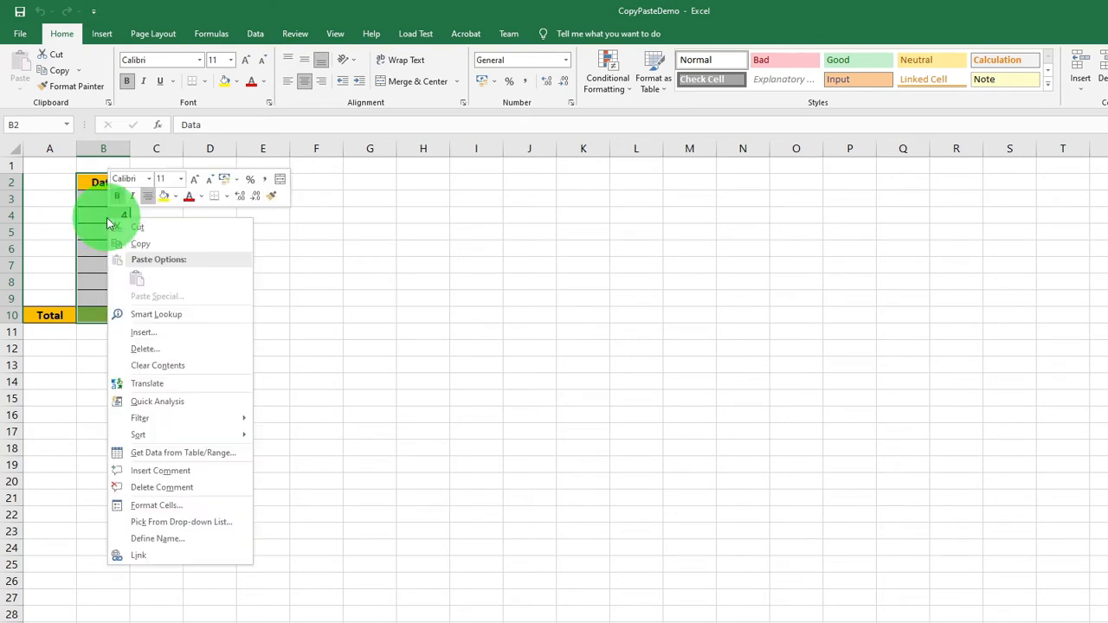
{"action": "left_click", "coordinate": [125, 243]}
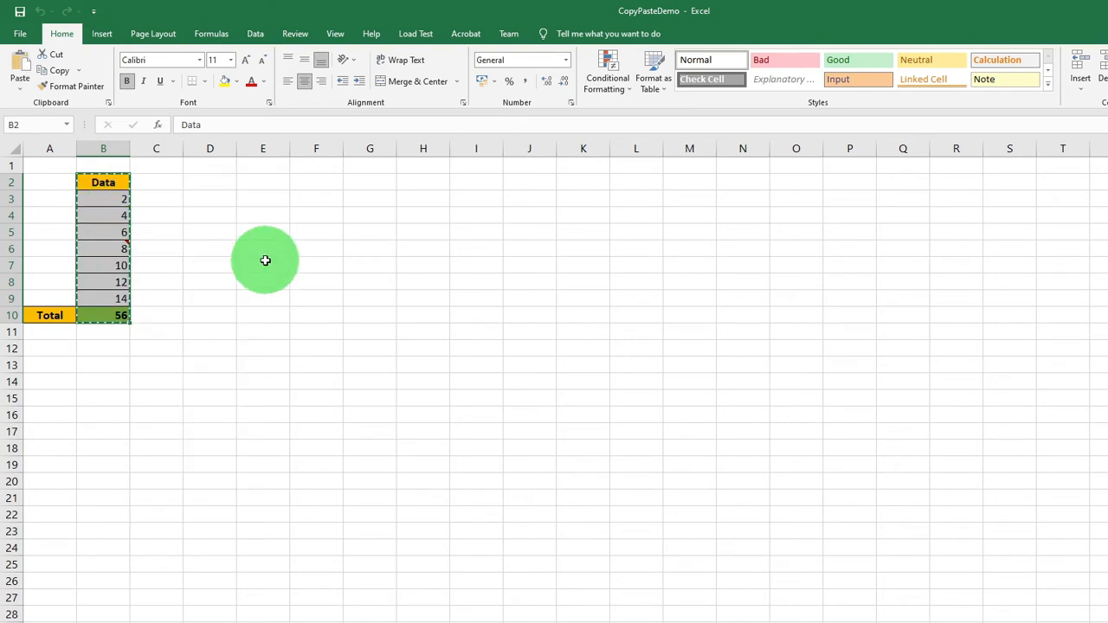
{"action": "left_click", "coordinate": [194, 180]}
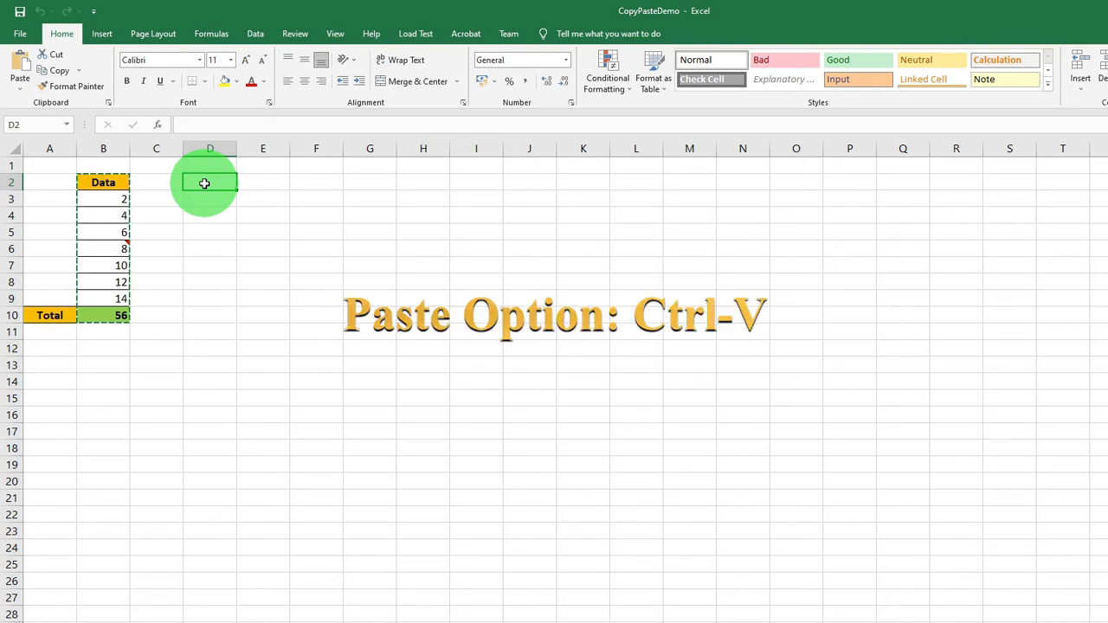
{"action": "key", "text": "ctrl+v"}
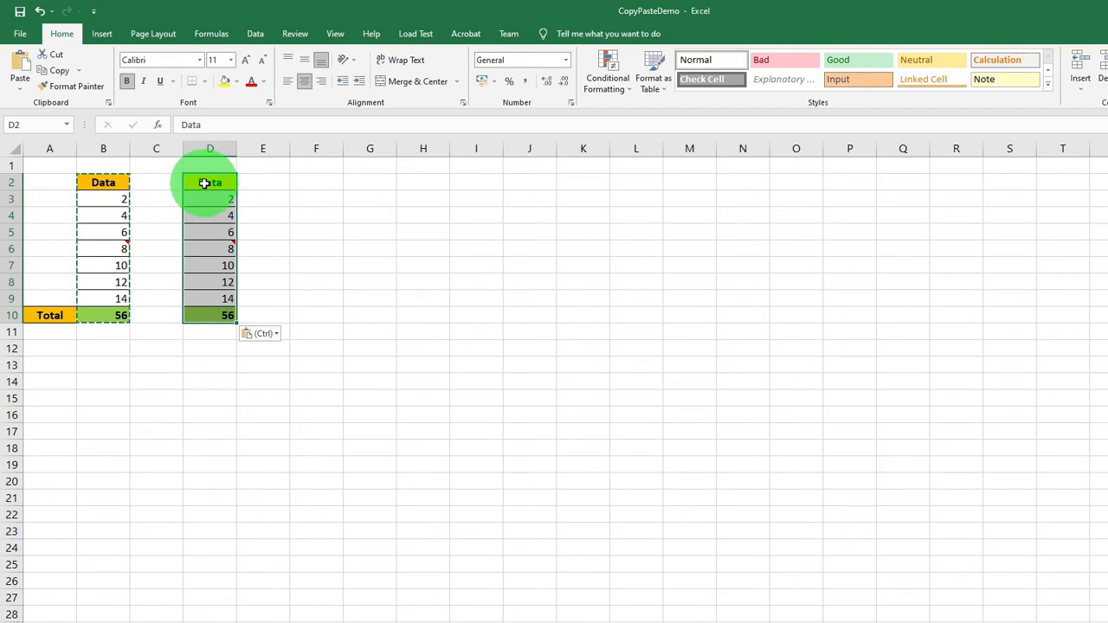
{"action": "mouse_move", "coordinate": [198, 243]}
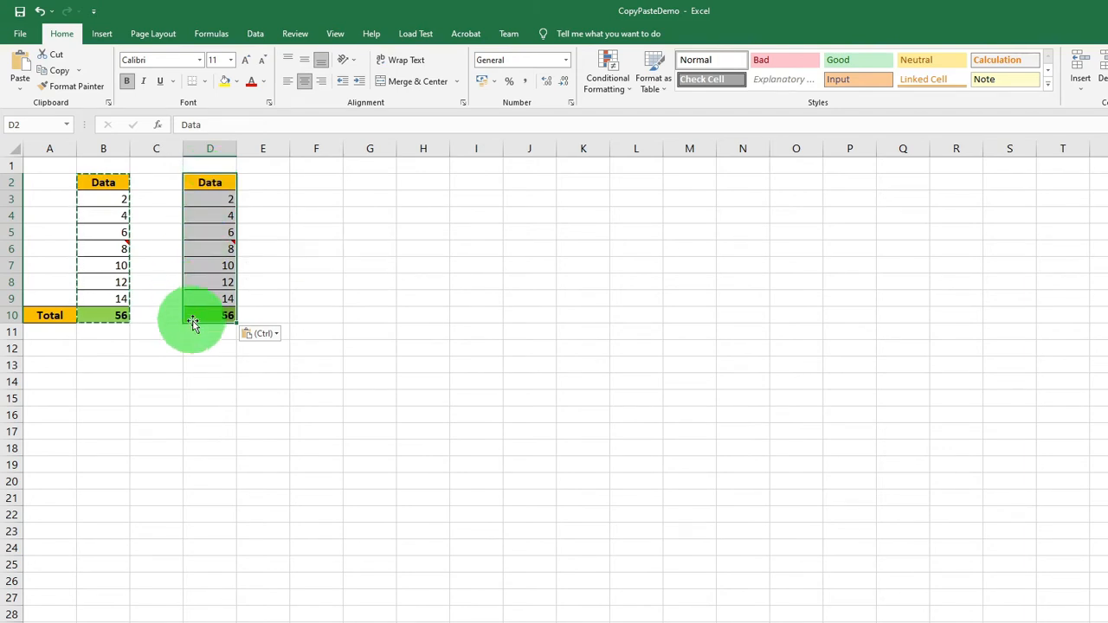
{"action": "left_click", "coordinate": [201, 349]}
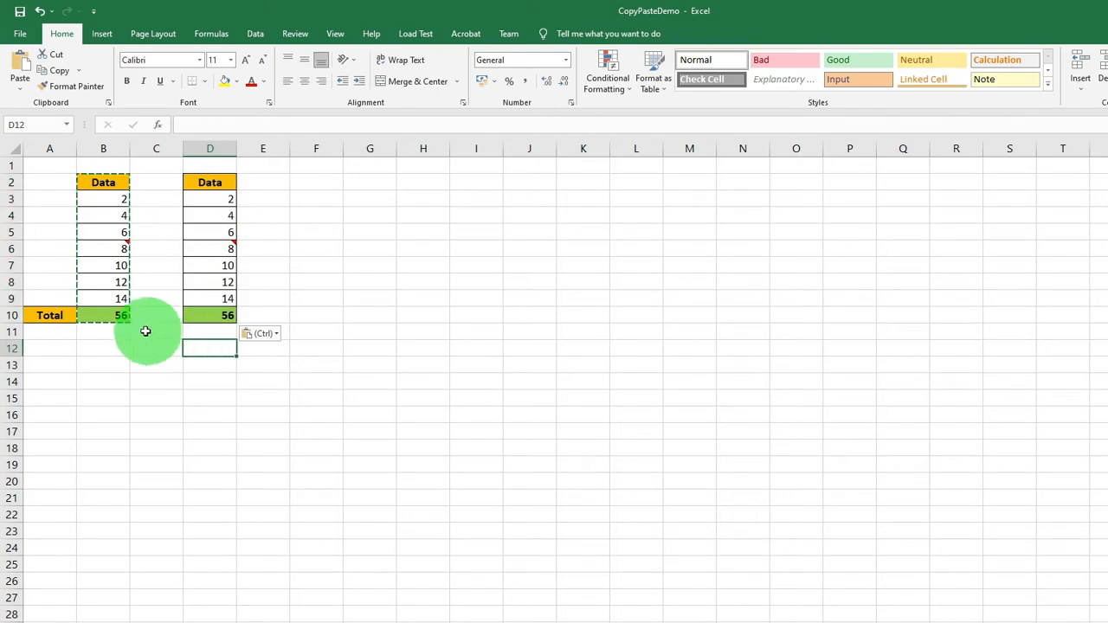
Compare the pasted cells in column D with column B, including the total formulas in B10 and D10 and the comment on D6.
{"action": "left_click", "coordinate": [117, 203]}
{"action": "left_click", "coordinate": [113, 216]}
{"action": "left_click", "coordinate": [115, 232]}
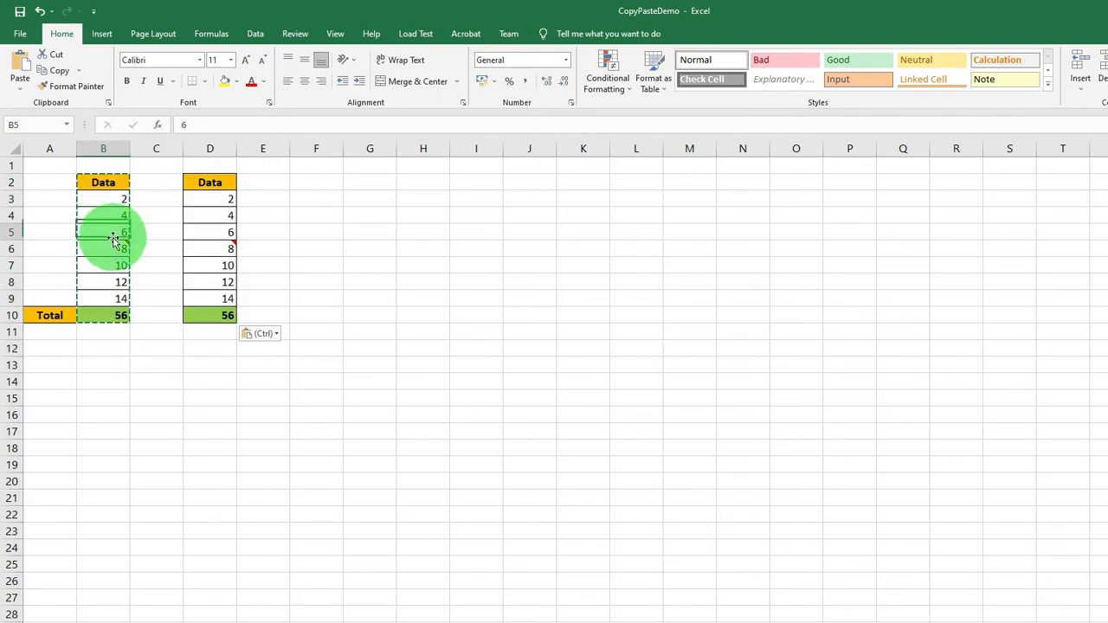
{"action": "left_click", "coordinate": [210, 203]}
{"action": "left_click", "coordinate": [210, 220]}
{"action": "left_click", "coordinate": [199, 234]}
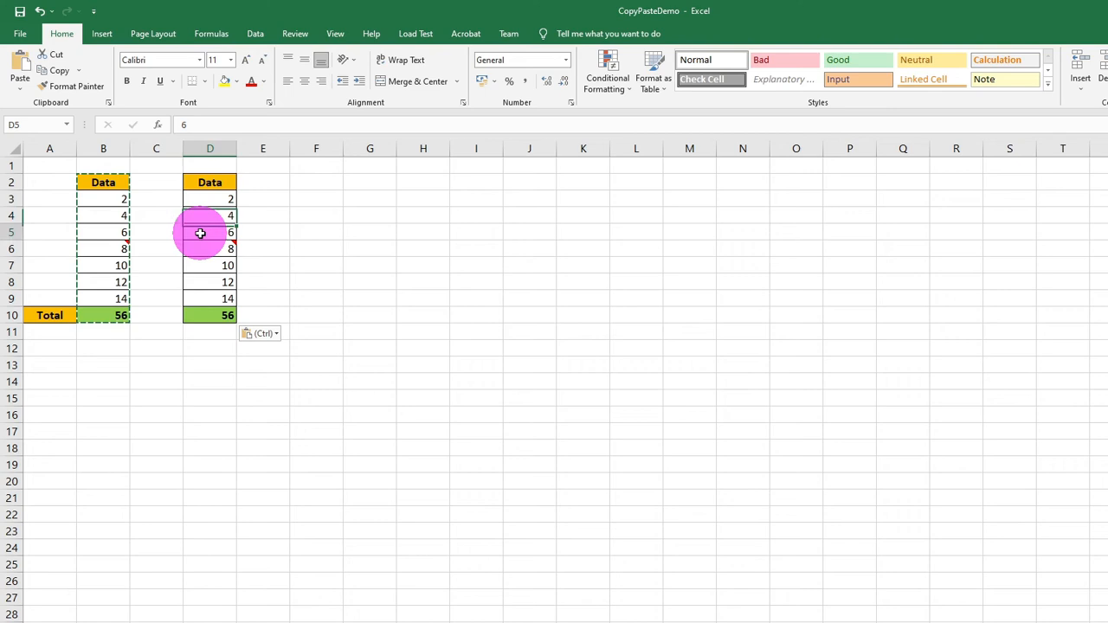
{"action": "left_click", "coordinate": [110, 315]}
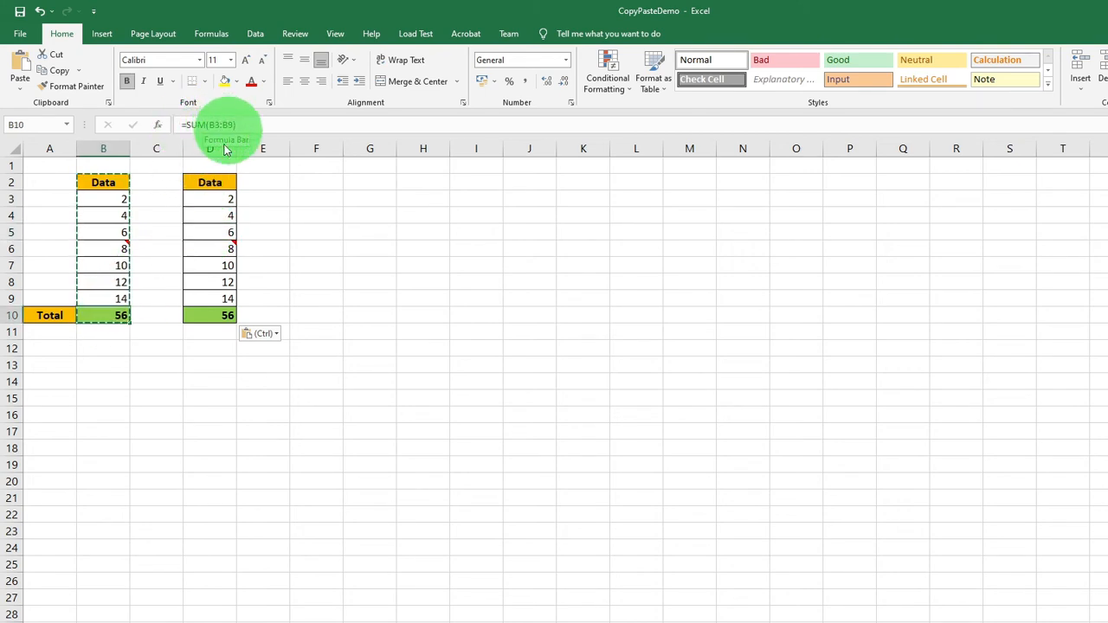
{"action": "left_click", "coordinate": [221, 315]}
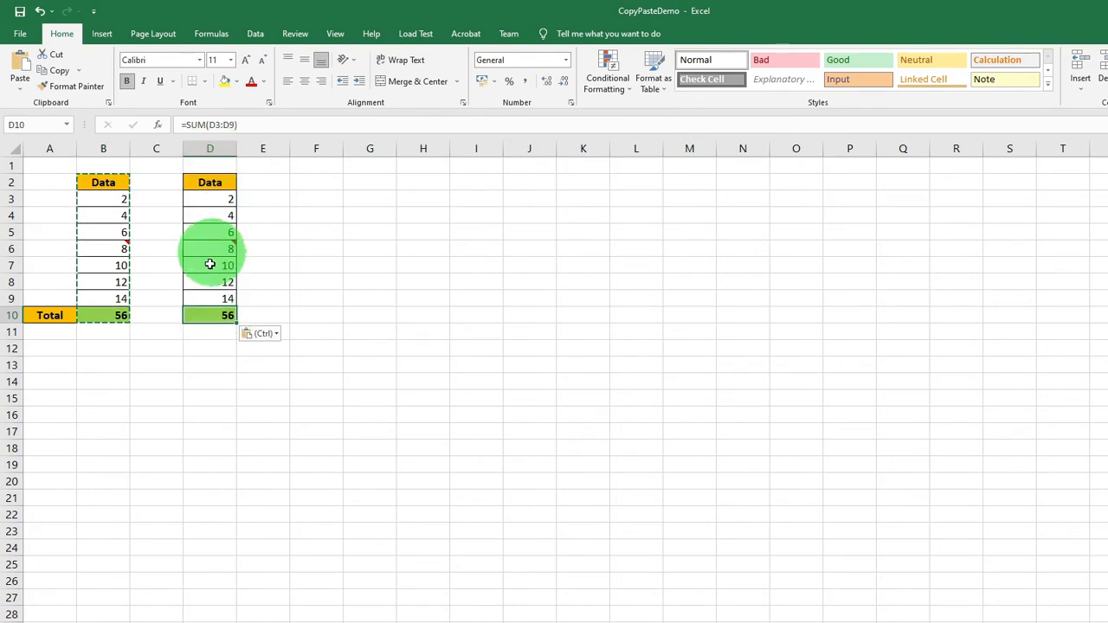
{"action": "mouse_move", "coordinate": [217, 247]}
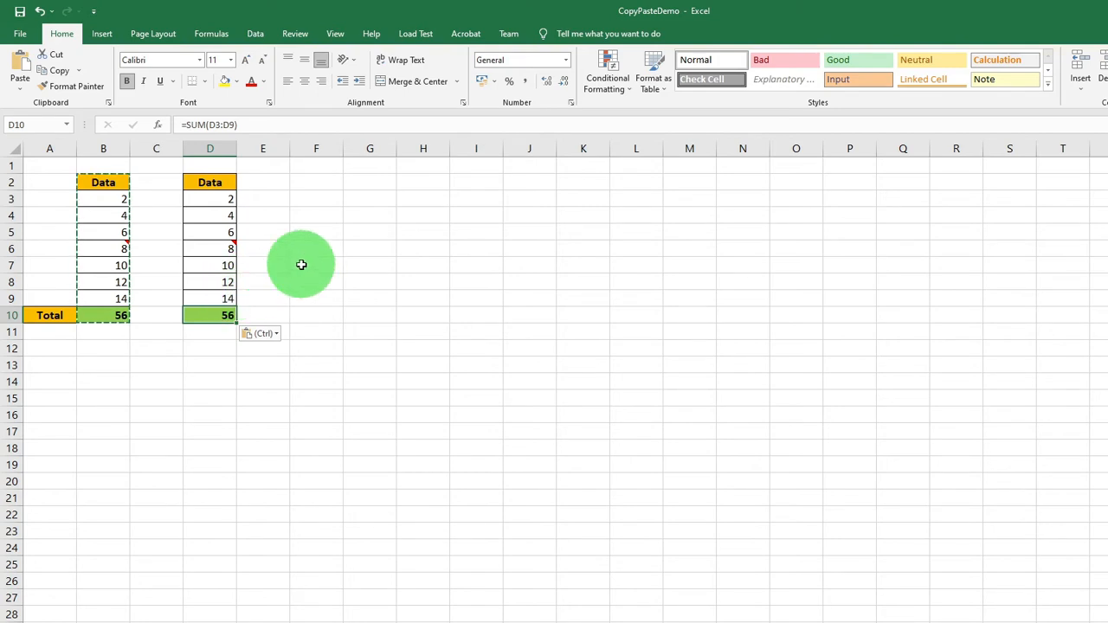
{"action": "left_click", "coordinate": [212, 182]}
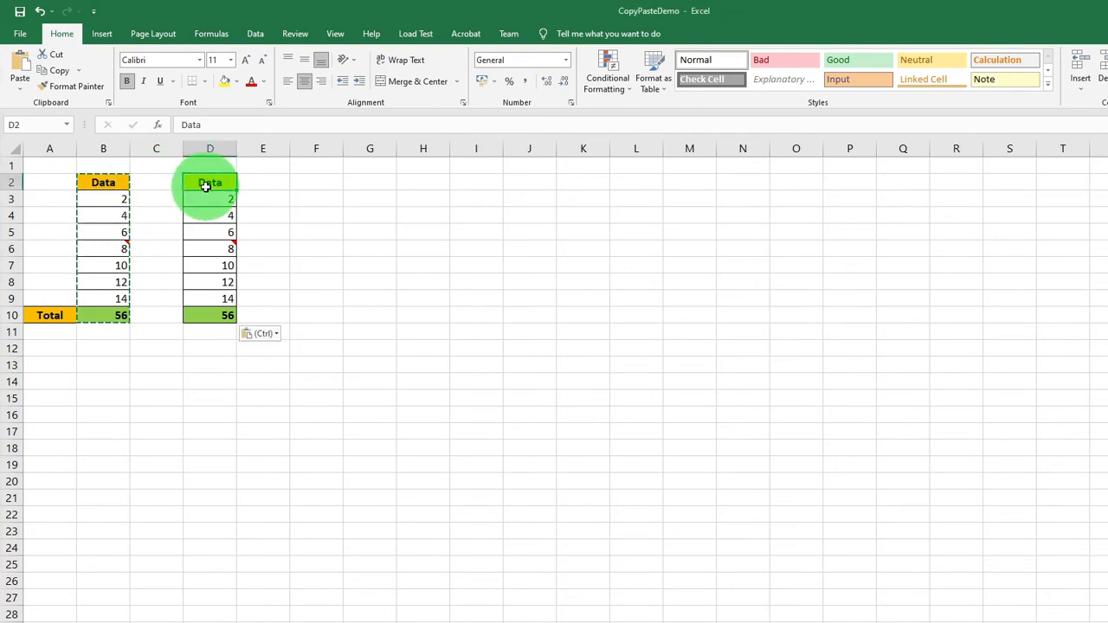
Paste the copied range at F2 with the standard Paste option and check the total formulas in D10 and F10.
{"action": "left_click", "coordinate": [302, 182]}
{"action": "right_click", "coordinate": [301, 182]}
{"action": "left_click", "coordinate": [330, 244]}
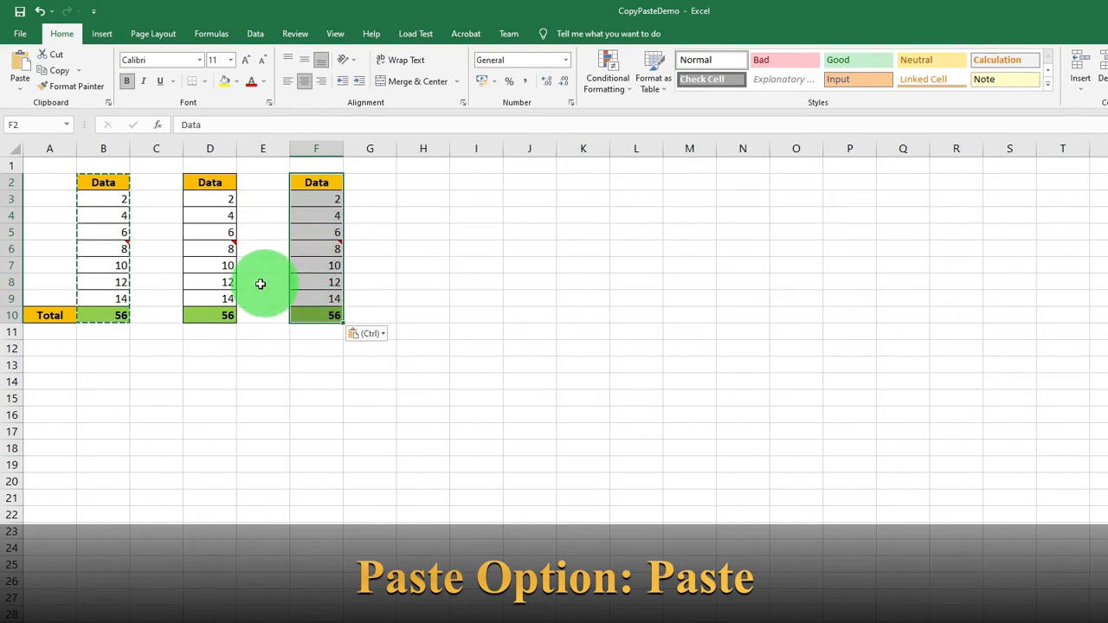
{"action": "left_click", "coordinate": [224, 314]}
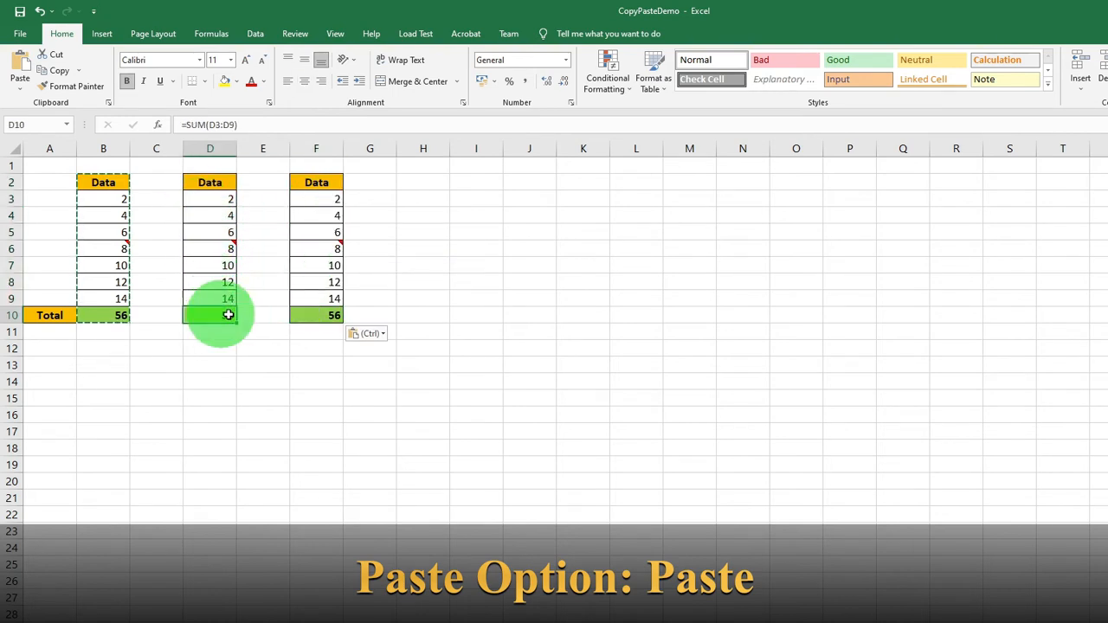
{"action": "left_click", "coordinate": [300, 314]}
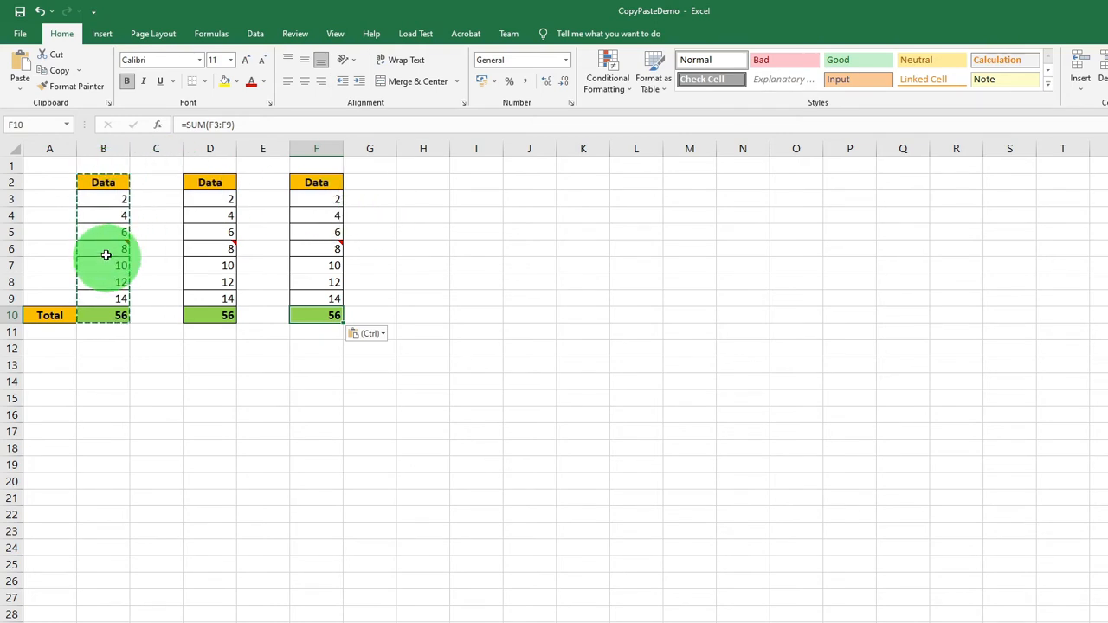
Paste only the values of the copied Data range starting at H2.
{"action": "right_click", "coordinate": [411, 185]}
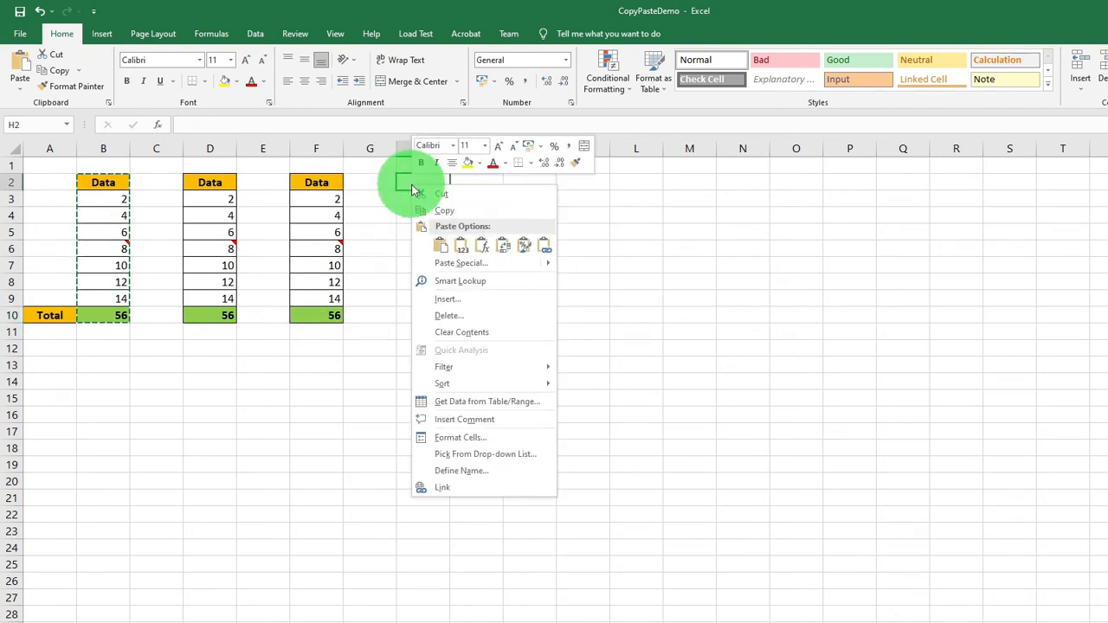
{"action": "left_click", "coordinate": [461, 247]}
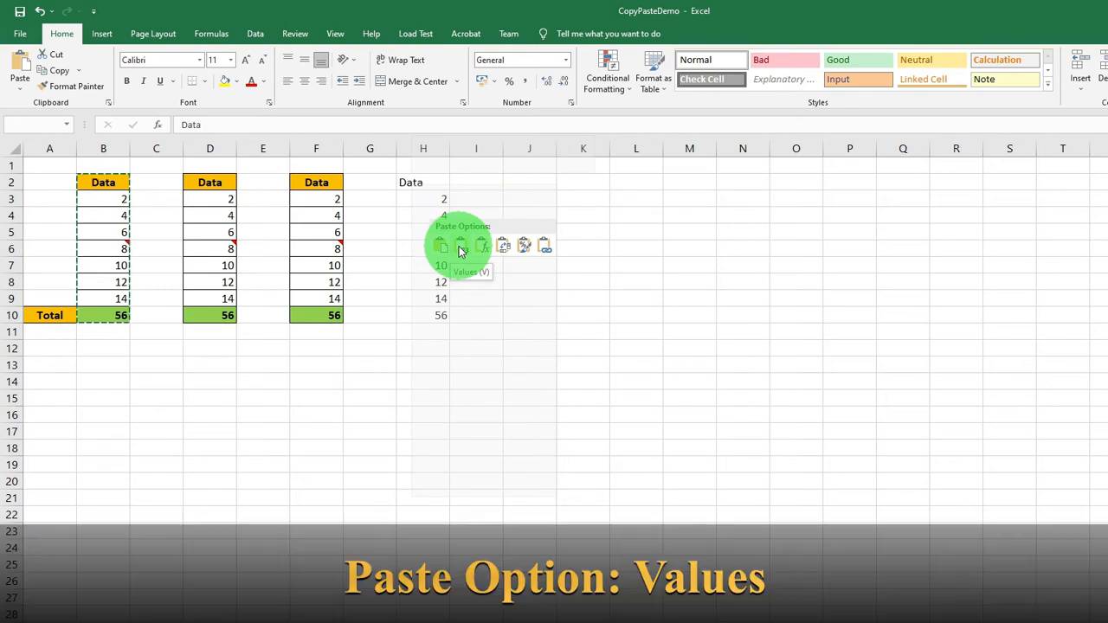
{"action": "left_click", "coordinate": [461, 248]}
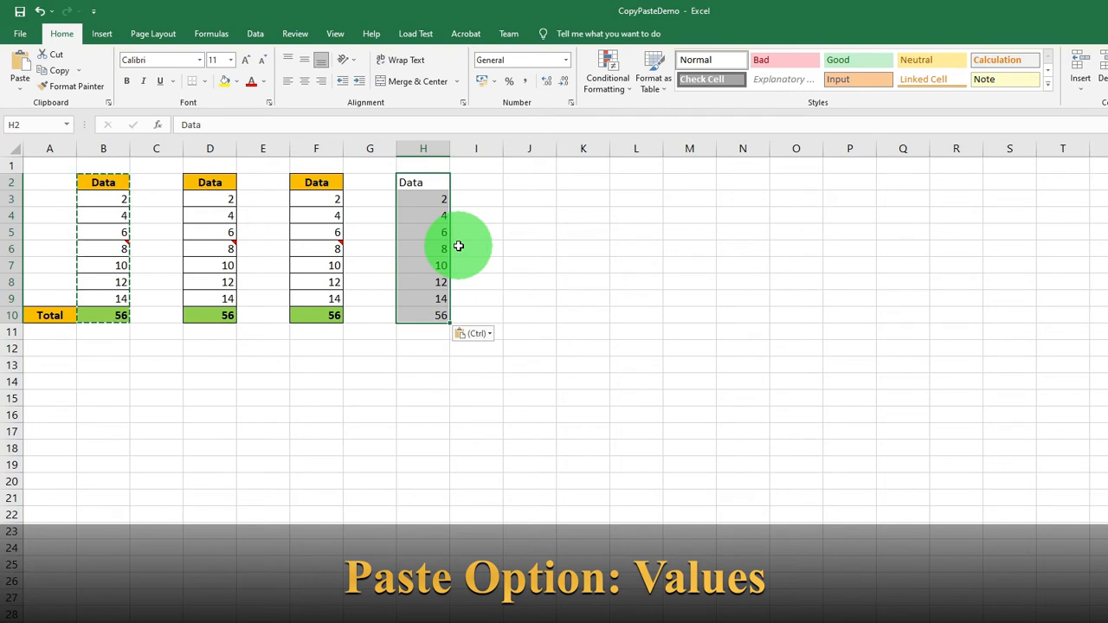
{"action": "left_click", "coordinate": [390, 359]}
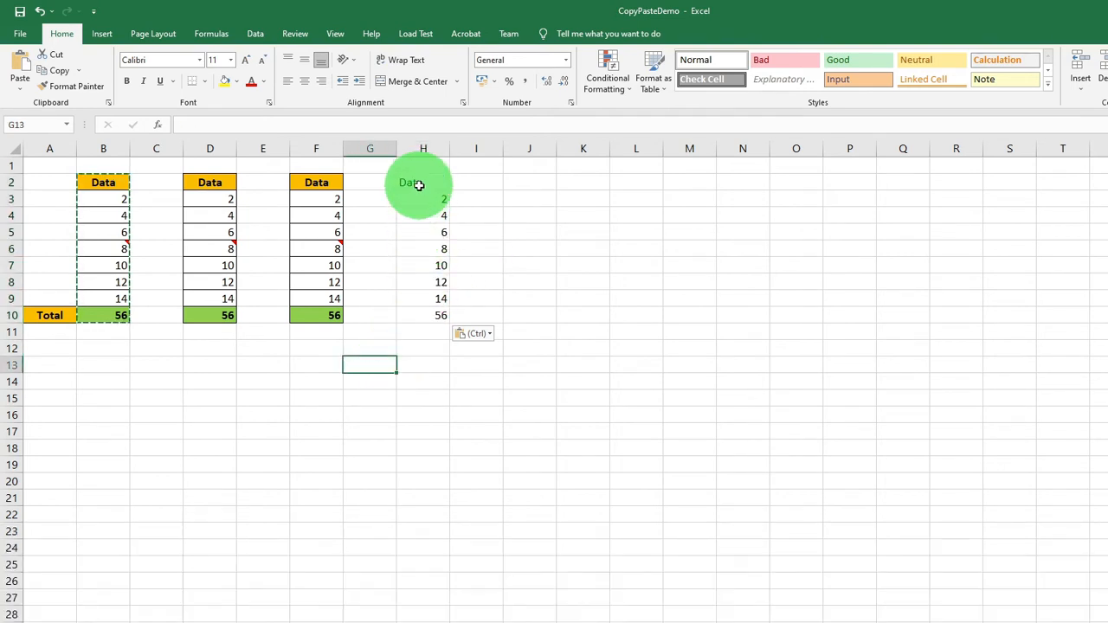
Inspect the contents of the values-only copy in column H, from the header in H2 down to the total in H10.
{"action": "left_click", "coordinate": [409, 184]}
{"action": "left_click", "coordinate": [422, 211]}
{"action": "left_click", "coordinate": [422, 249]}
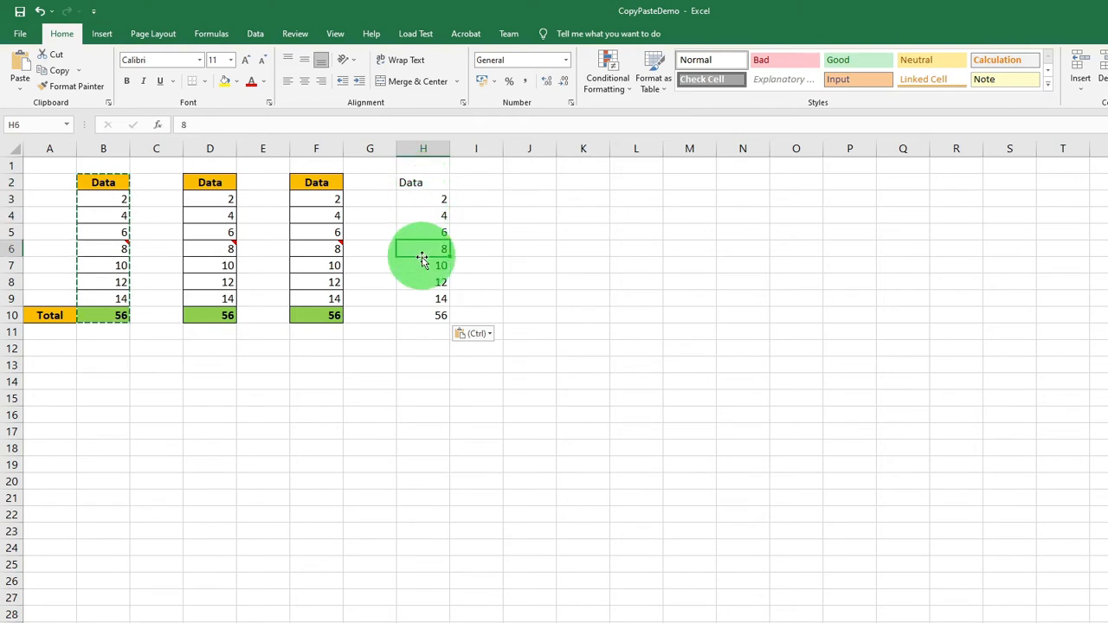
{"action": "left_click", "coordinate": [422, 313]}
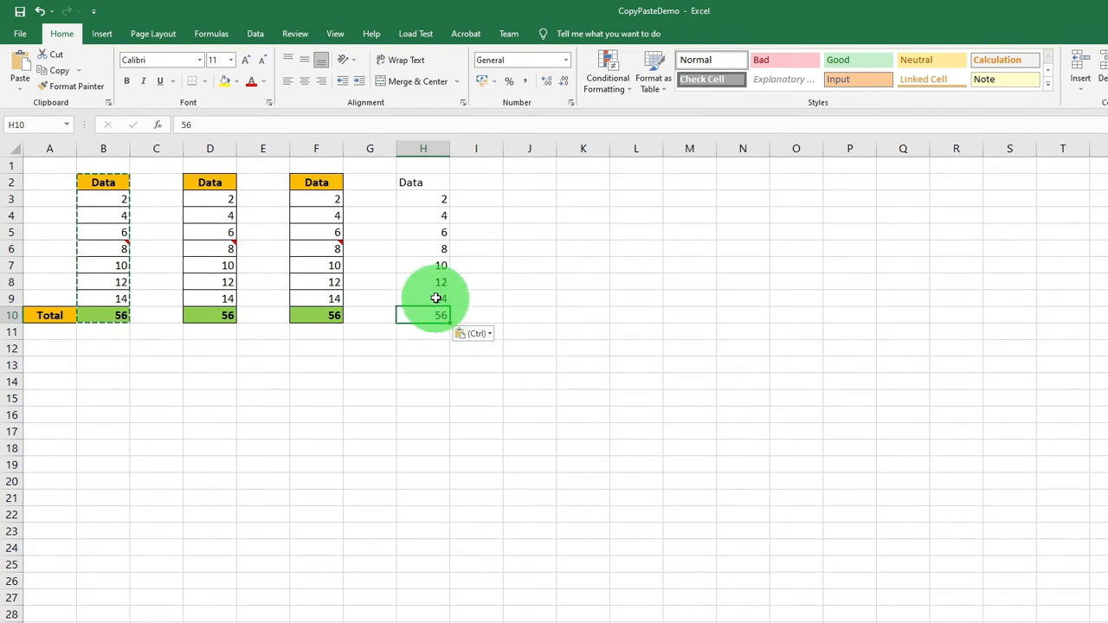
{"action": "left_click", "coordinate": [423, 183]}
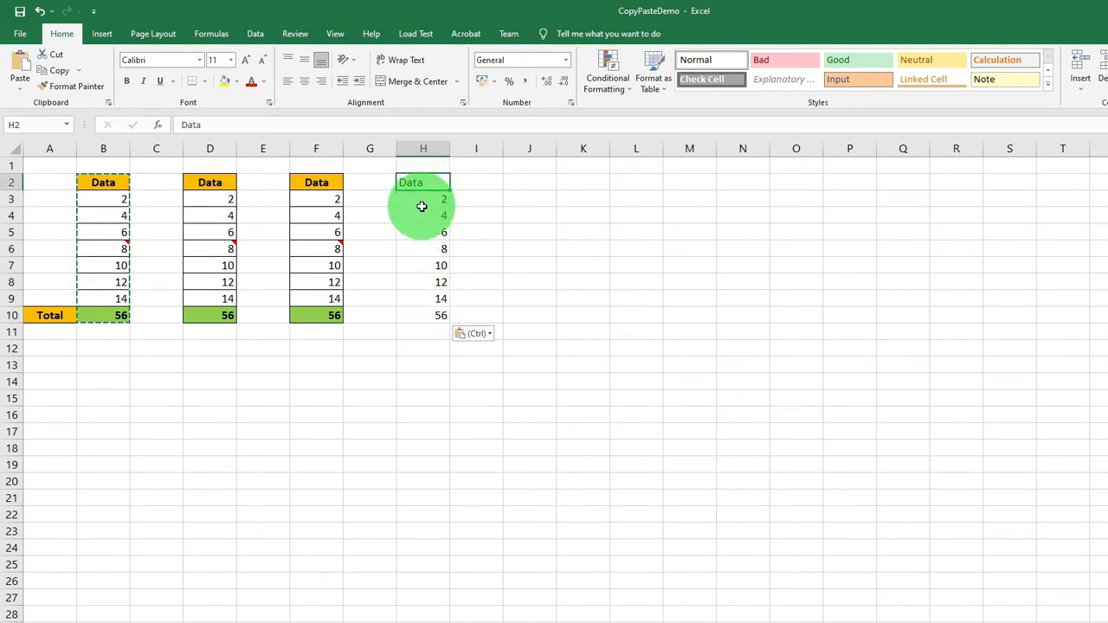
{"action": "left_click", "coordinate": [421, 232]}
{"action": "left_click", "coordinate": [422, 265]}
{"action": "left_click", "coordinate": [422, 285]}
{"action": "left_click", "coordinate": [427, 320]}
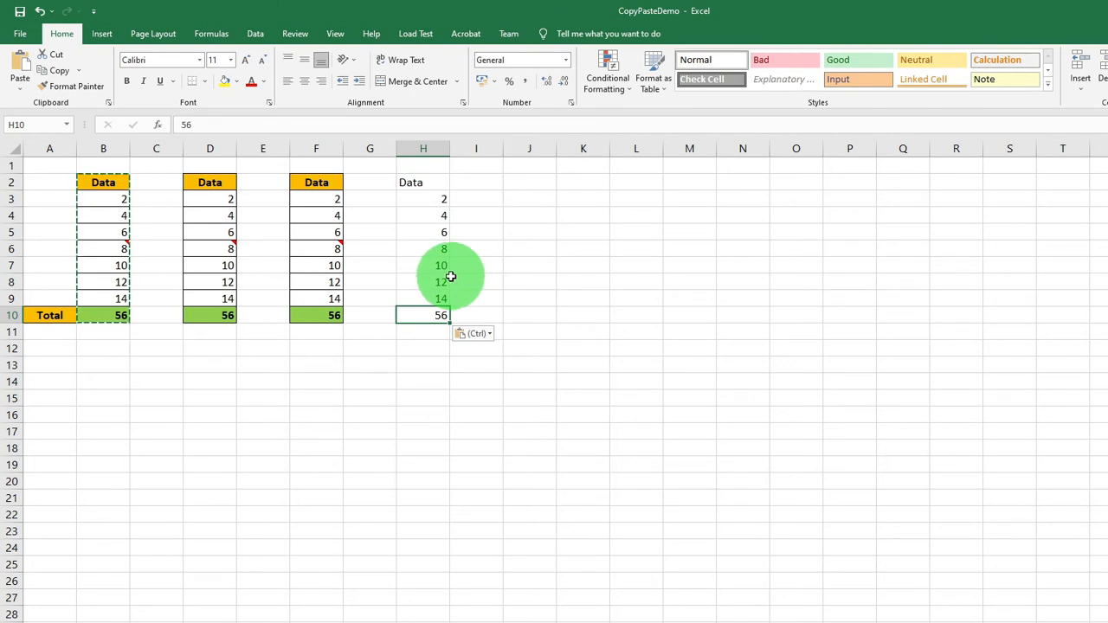
Paste the copied Data range as formulas only, starting at J2.
{"action": "left_click", "coordinate": [523, 186]}
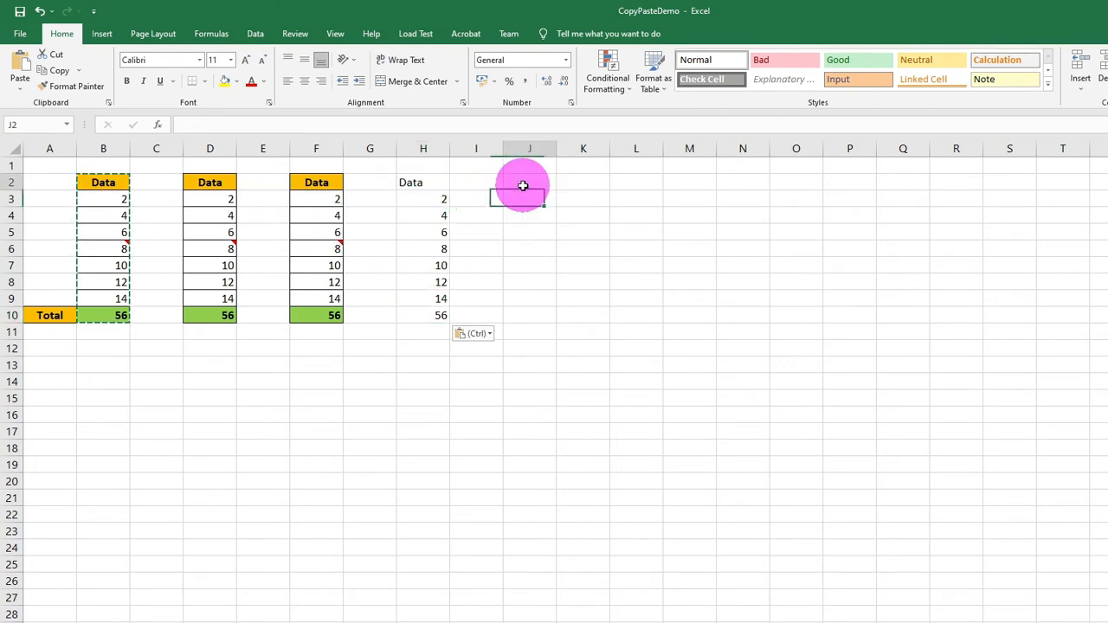
{"action": "right_click", "coordinate": [521, 183]}
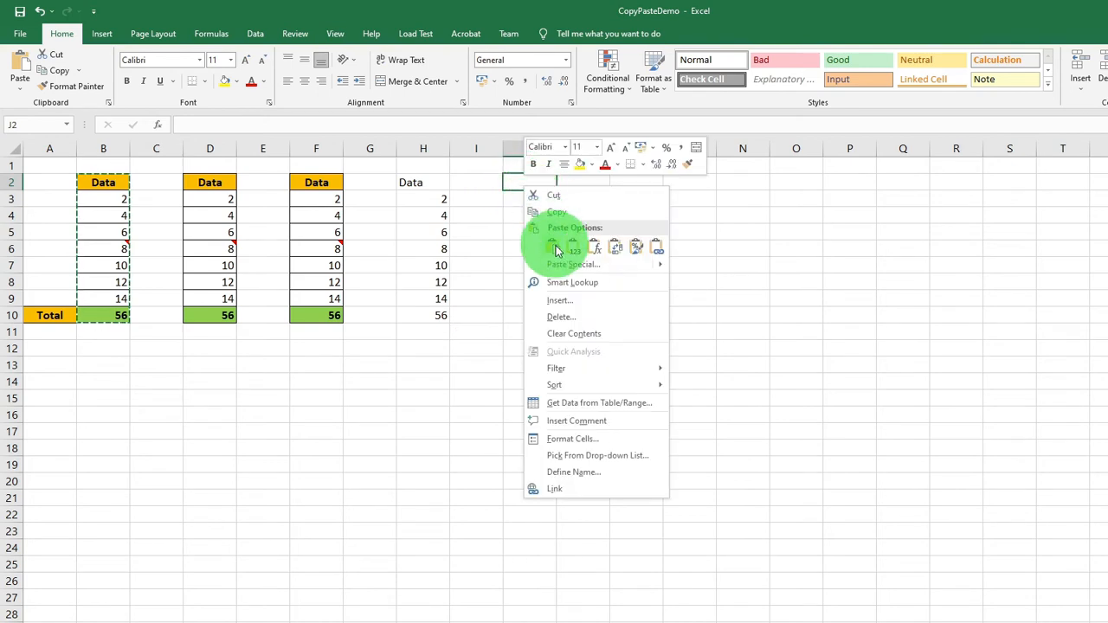
{"action": "left_click", "coordinate": [594, 250]}
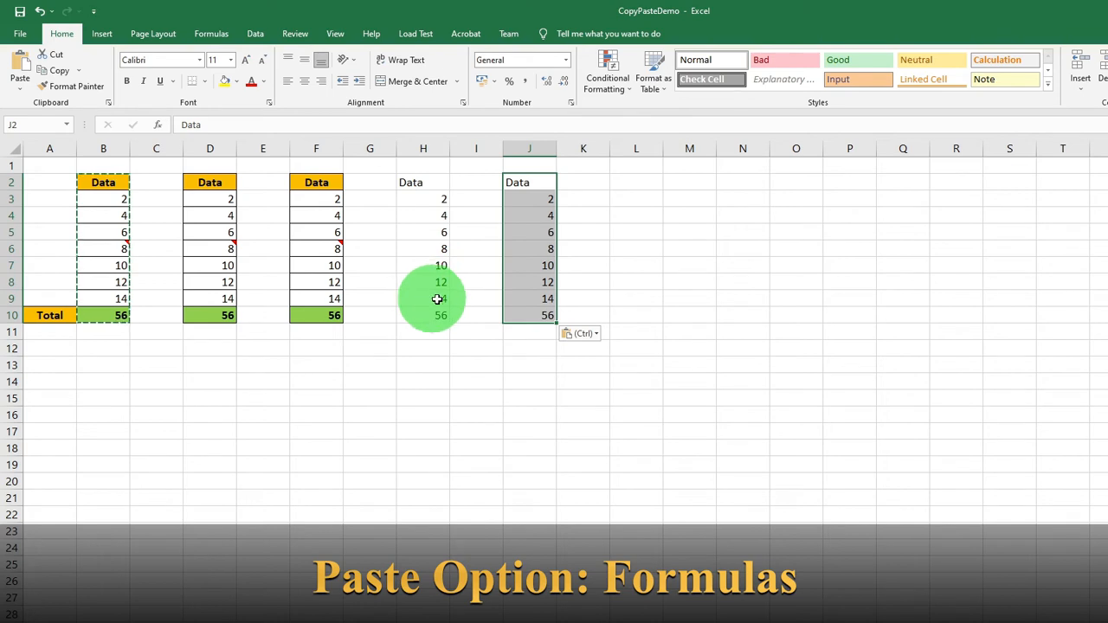
Inspect the contents of the formulas-only copy in column J, including cells J3 and J6 and the total in J10.
{"action": "left_click", "coordinate": [537, 313]}
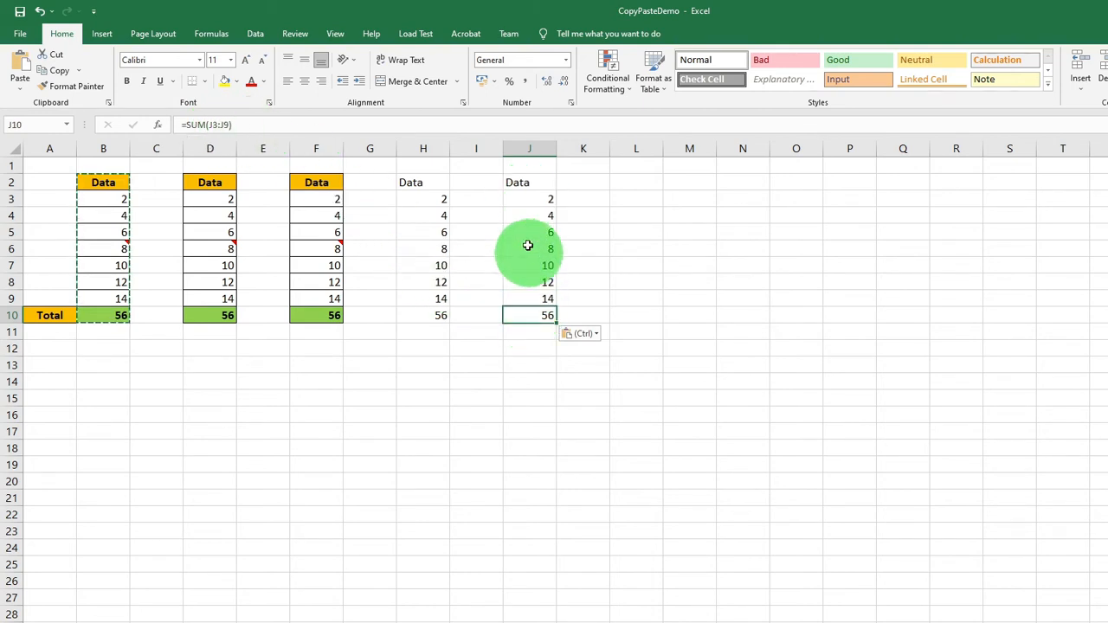
{"action": "left_click", "coordinate": [528, 199]}
{"action": "left_click", "coordinate": [528, 249]}
{"action": "left_click", "coordinate": [526, 311]}
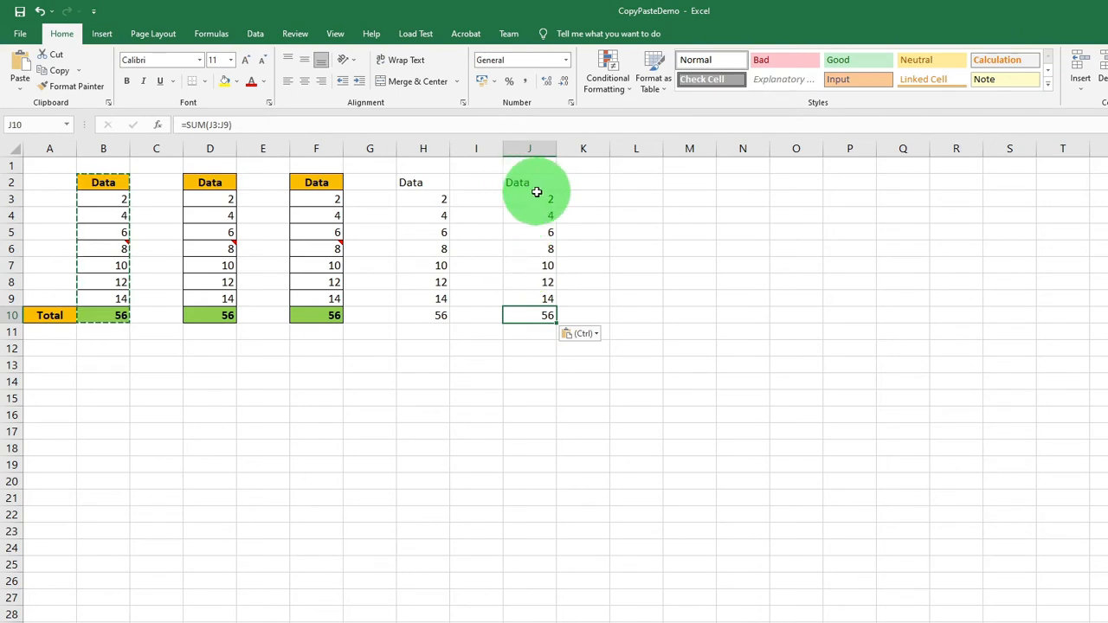
Paste the copied Data range as formulas only starting at J14 and check the total formula in J22.
{"action": "right_click", "coordinate": [528, 377]}
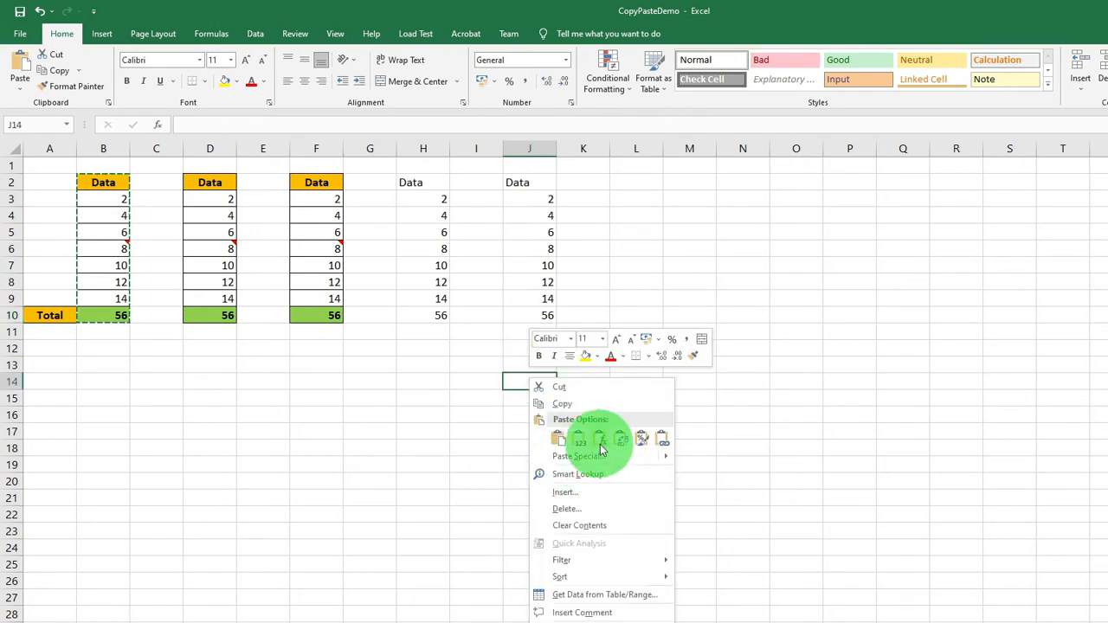
{"action": "left_click", "coordinate": [599, 440]}
{"action": "left_click", "coordinate": [543, 515]}
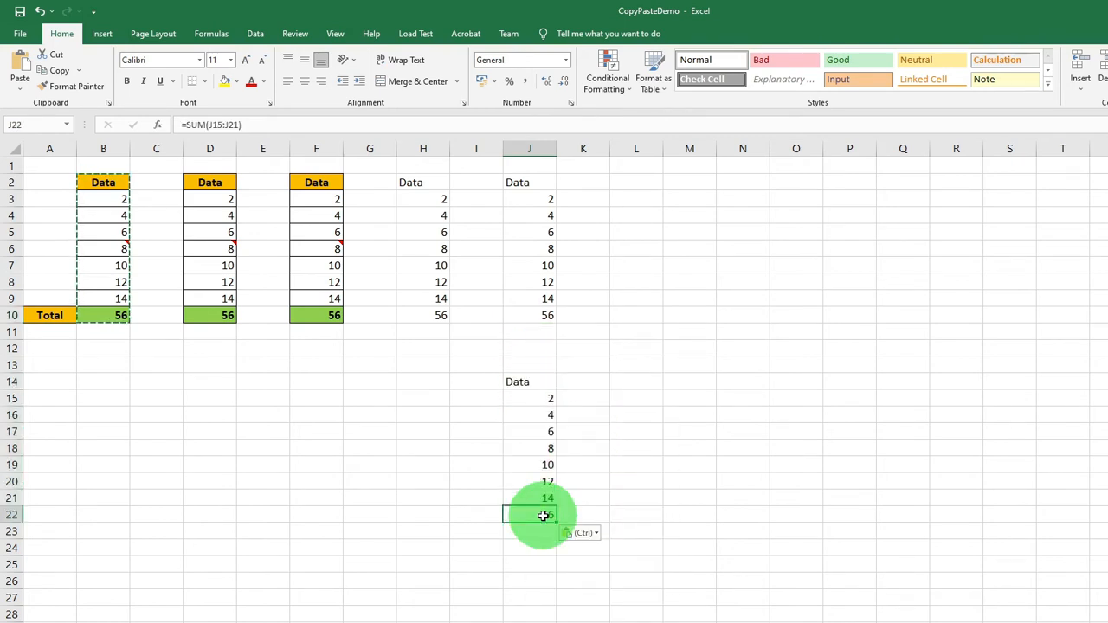
{"action": "left_click", "coordinate": [224, 125]}
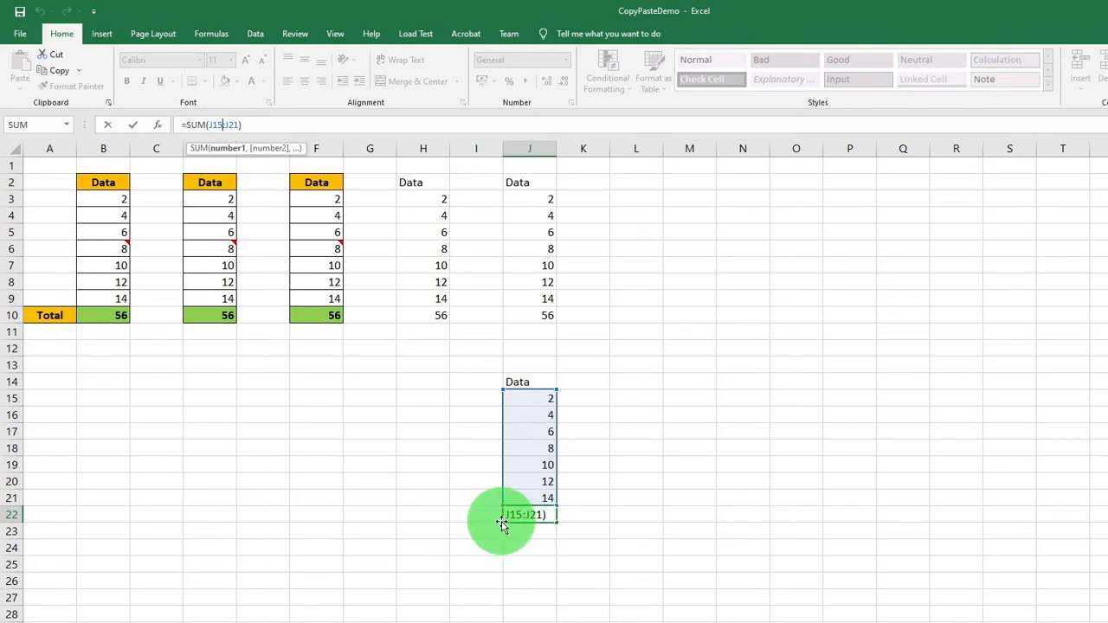
{"action": "key", "text": "ctrl+Return"}
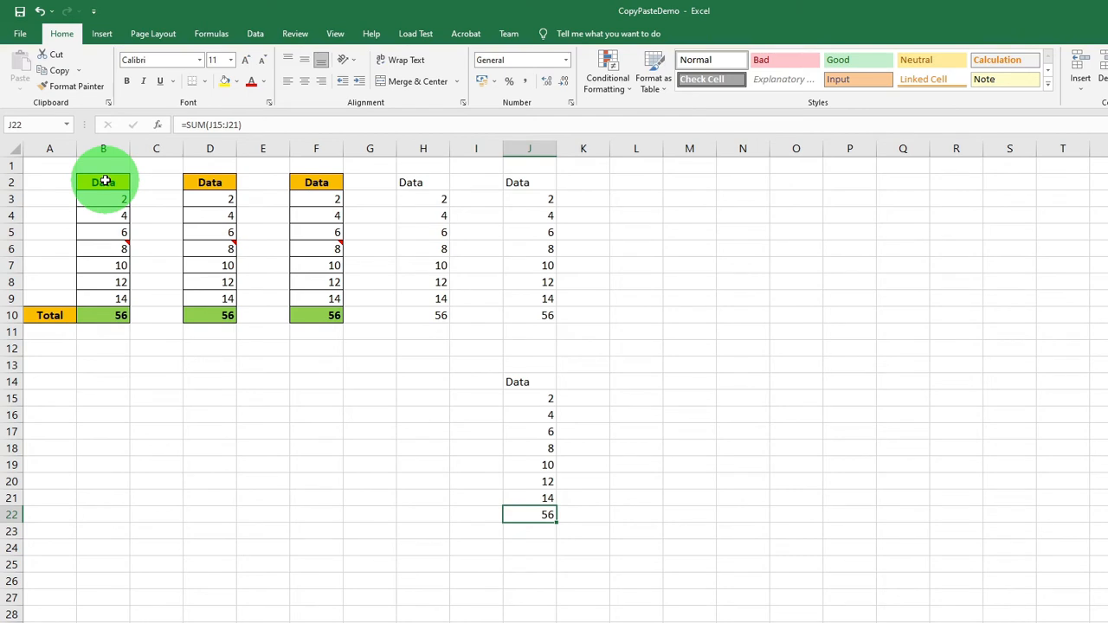
Copy the Data range B2:B10 again and paste it transposed as a row starting at L2.
{"action": "left_click_drag", "start_coordinate": [103, 181], "coordinate": [107, 313]}
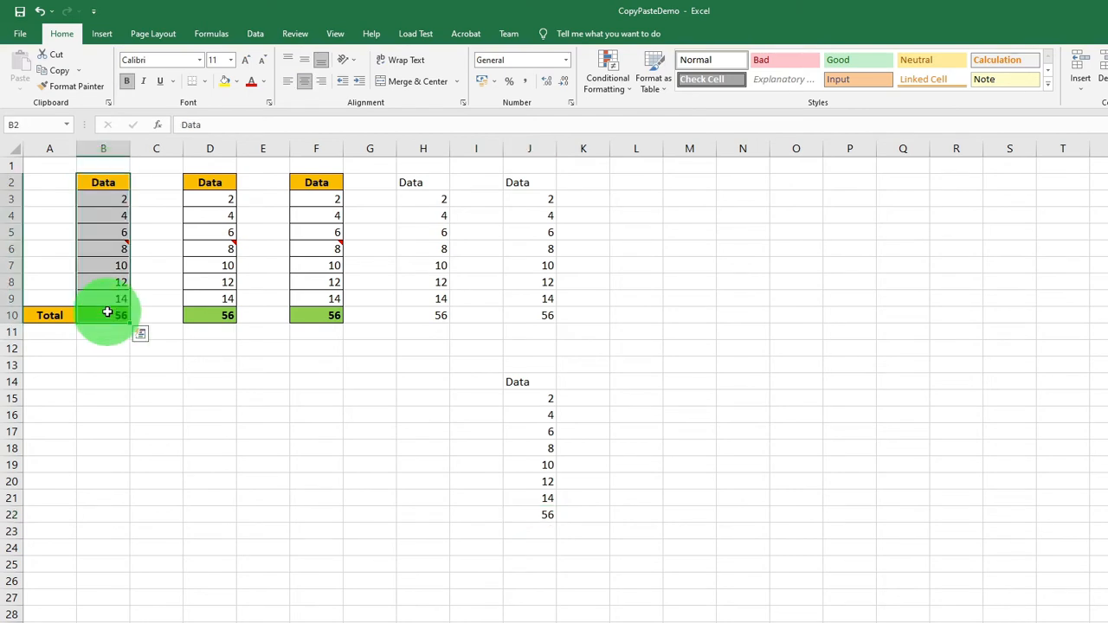
{"action": "right_click", "coordinate": [102, 260]}
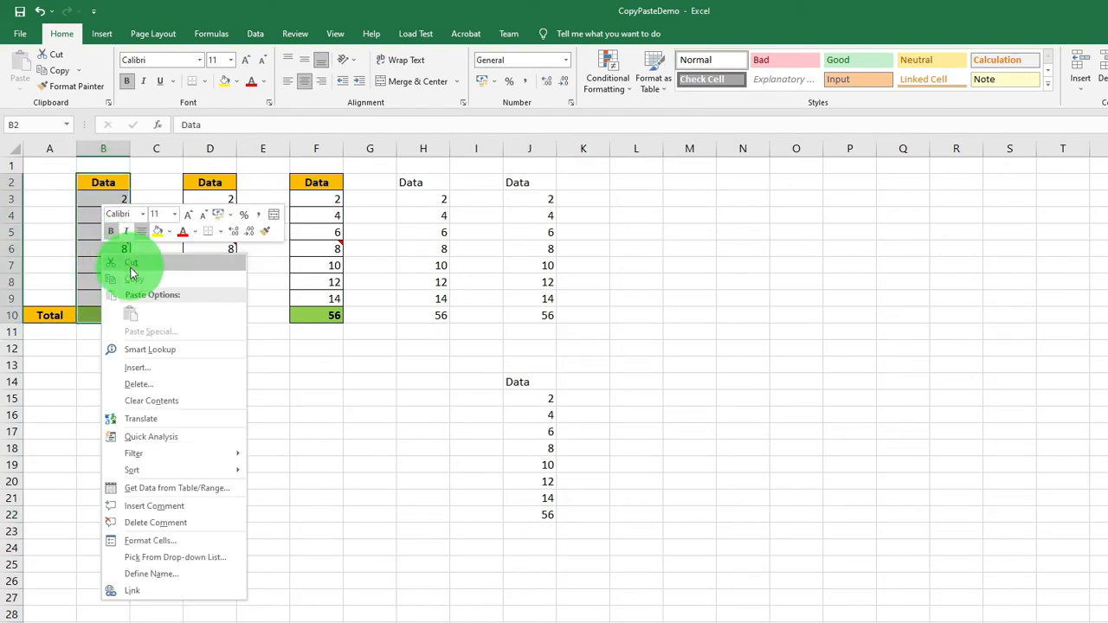
{"action": "left_click", "coordinate": [136, 279]}
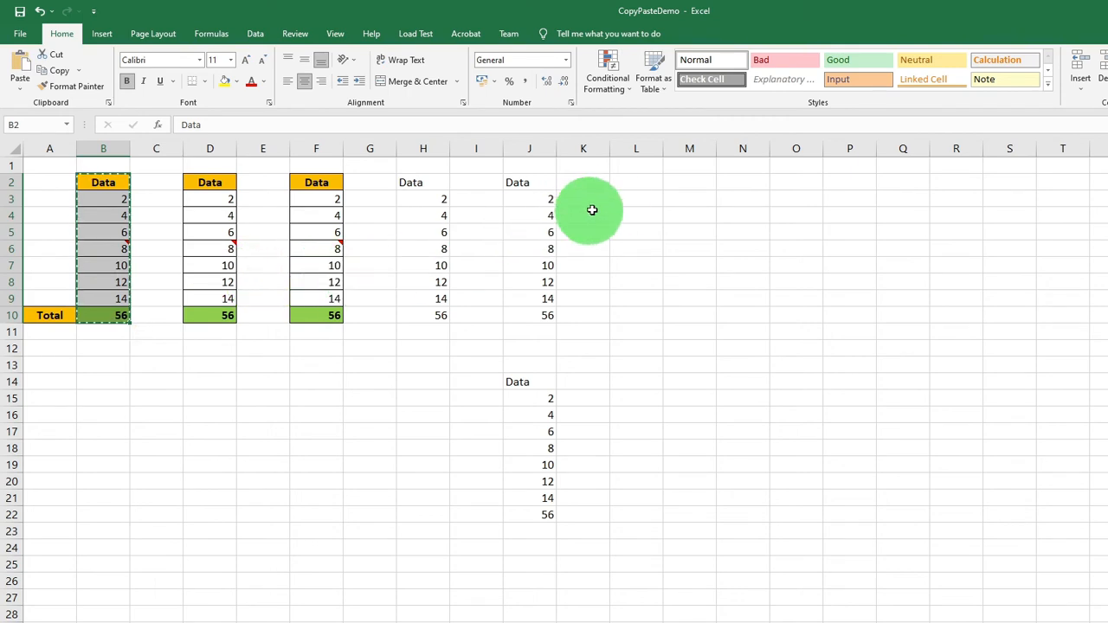
{"action": "left_click", "coordinate": [631, 184]}
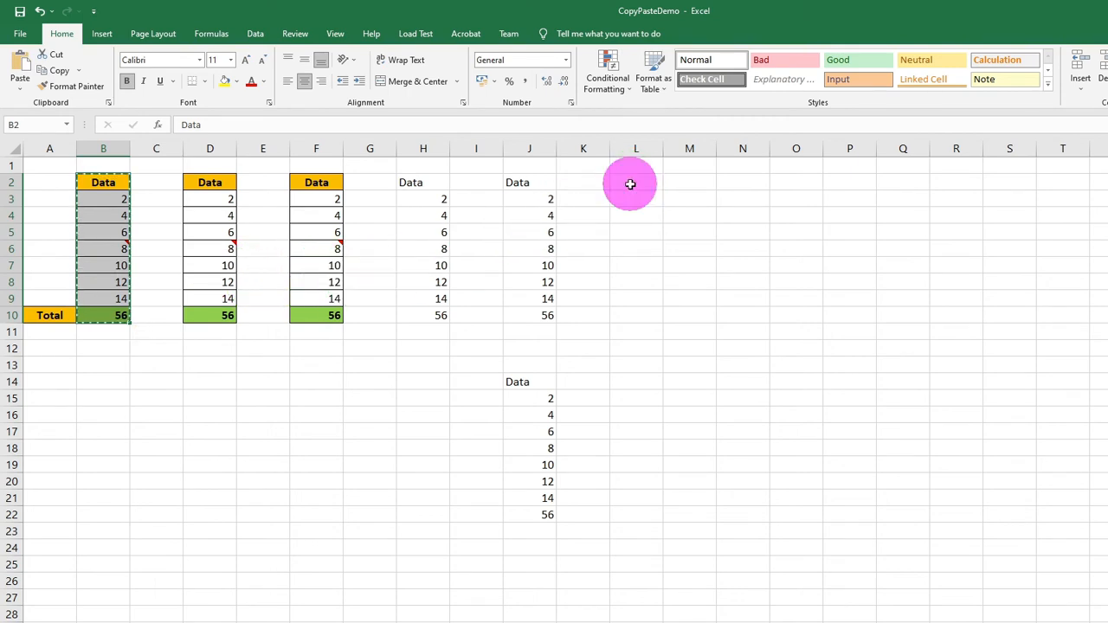
{"action": "right_click", "coordinate": [630, 184]}
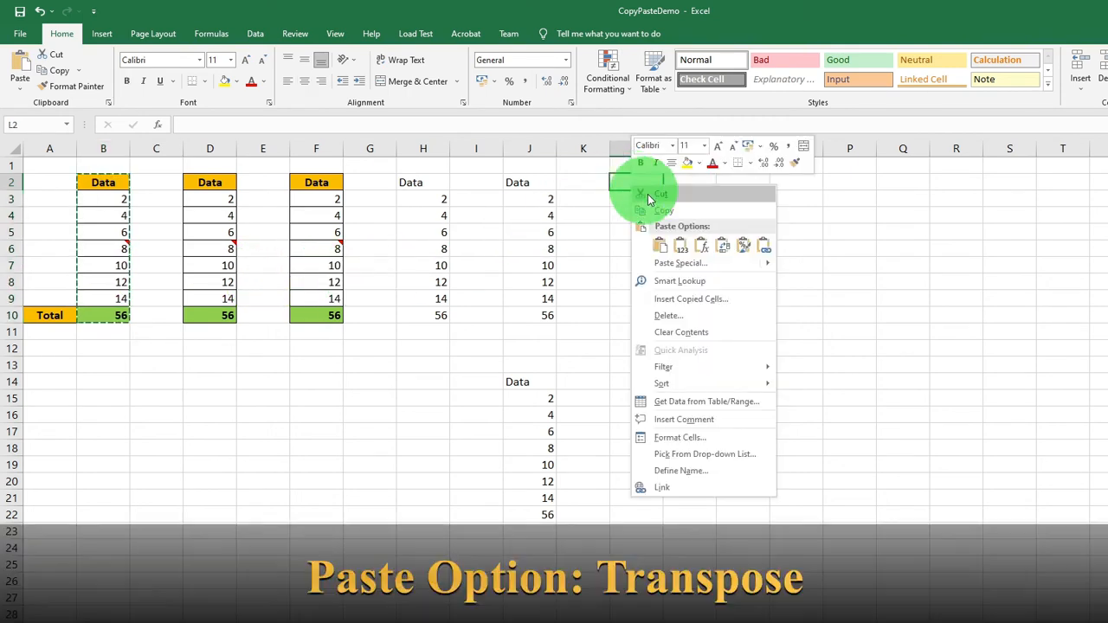
{"action": "left_click", "coordinate": [724, 247]}
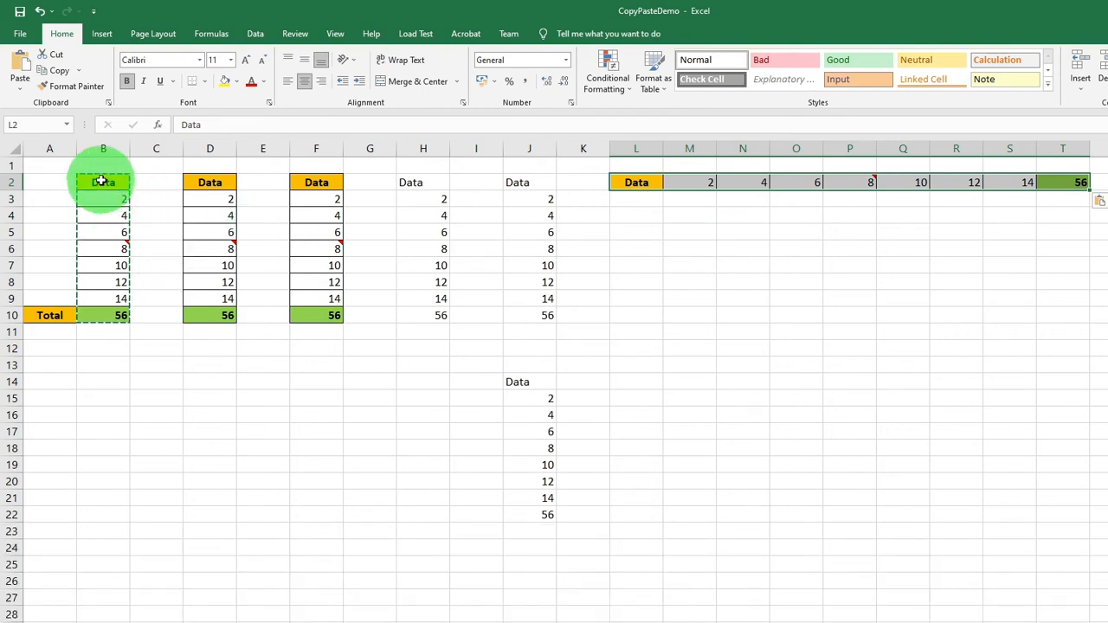
Compare the source range B2:B10 with the transposed row, checking the header L2, the total formula in T2 and the commented cell P2.
{"action": "left_click_drag", "start_coordinate": [100, 181], "coordinate": [98, 311]}
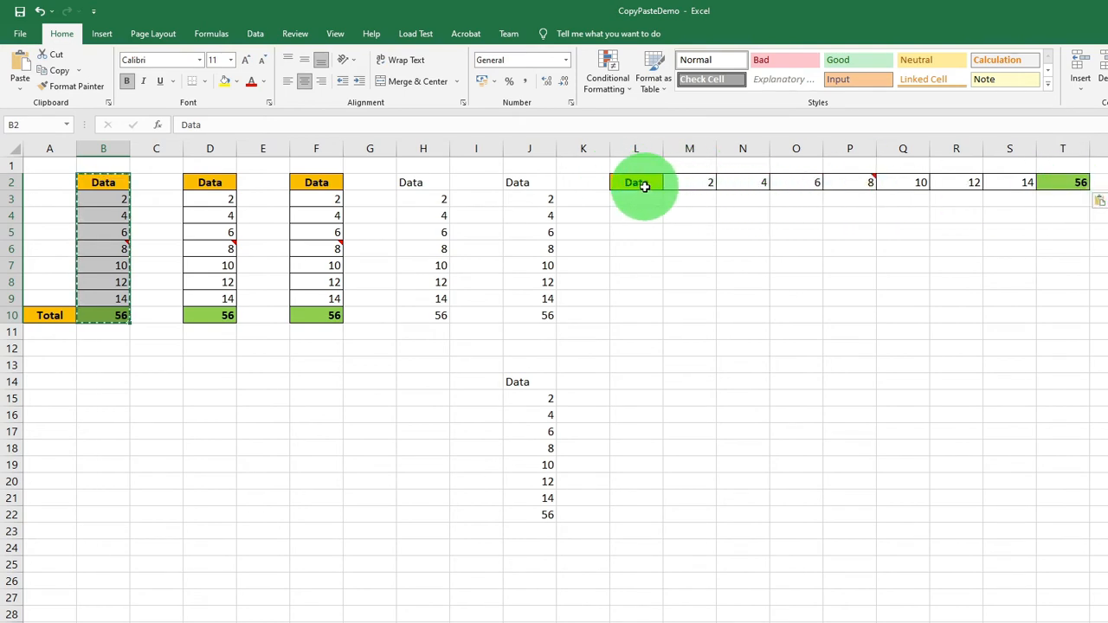
{"action": "left_click", "coordinate": [643, 186]}
{"action": "left_click", "coordinate": [1069, 184]}
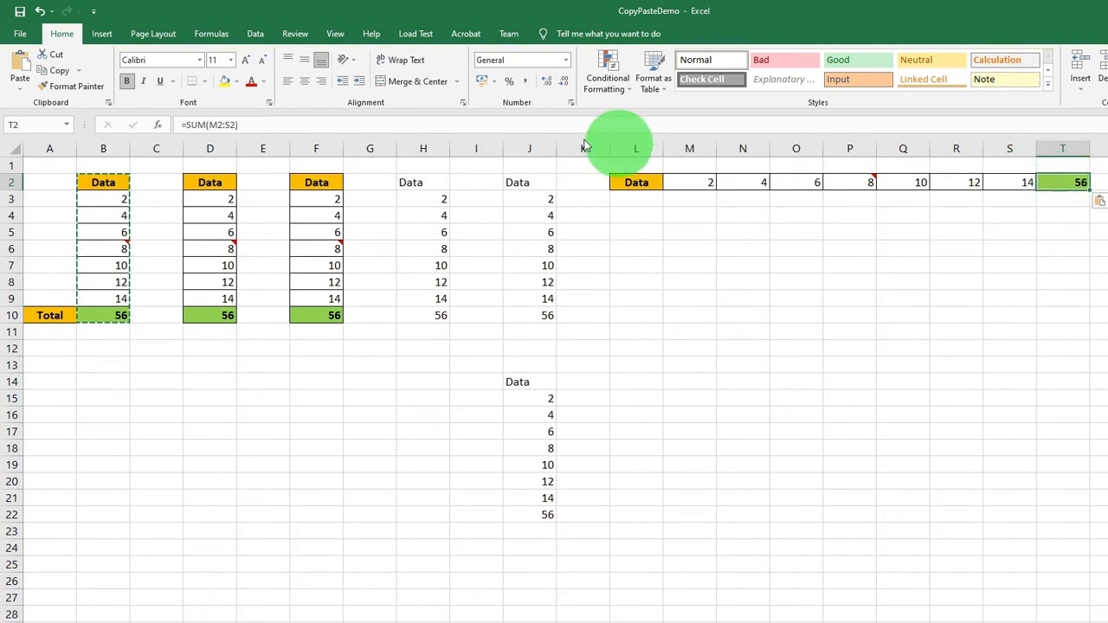
{"action": "left_click", "coordinate": [854, 183]}
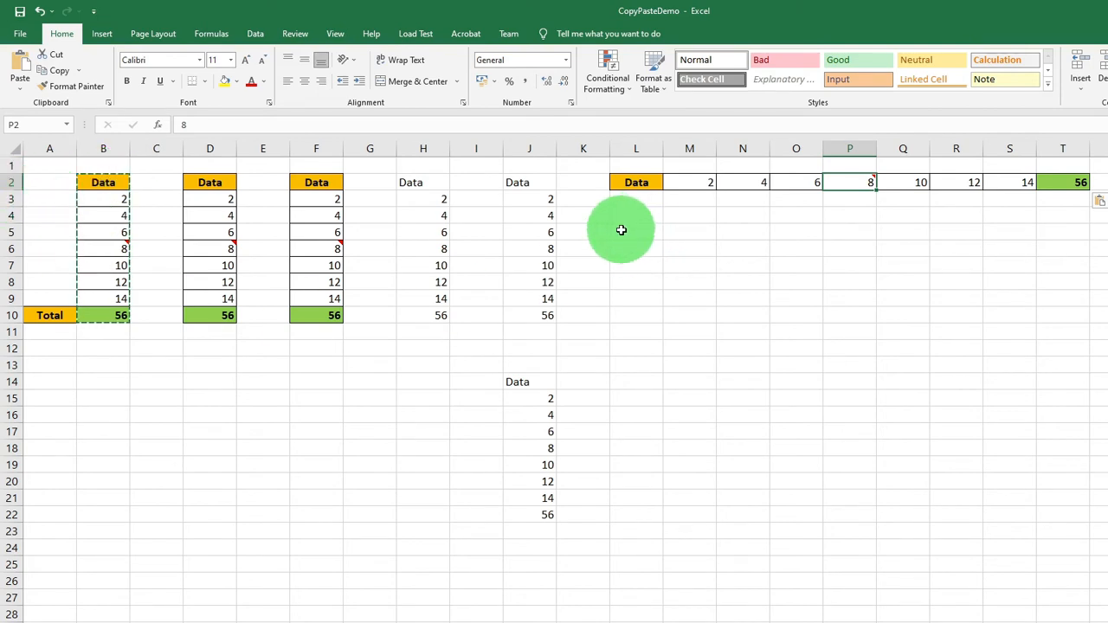
Paste only the formatting of the copied Data range starting at L5 and check the formatted cells.
{"action": "left_click", "coordinate": [621, 230]}
{"action": "right_click", "coordinate": [623, 230]}
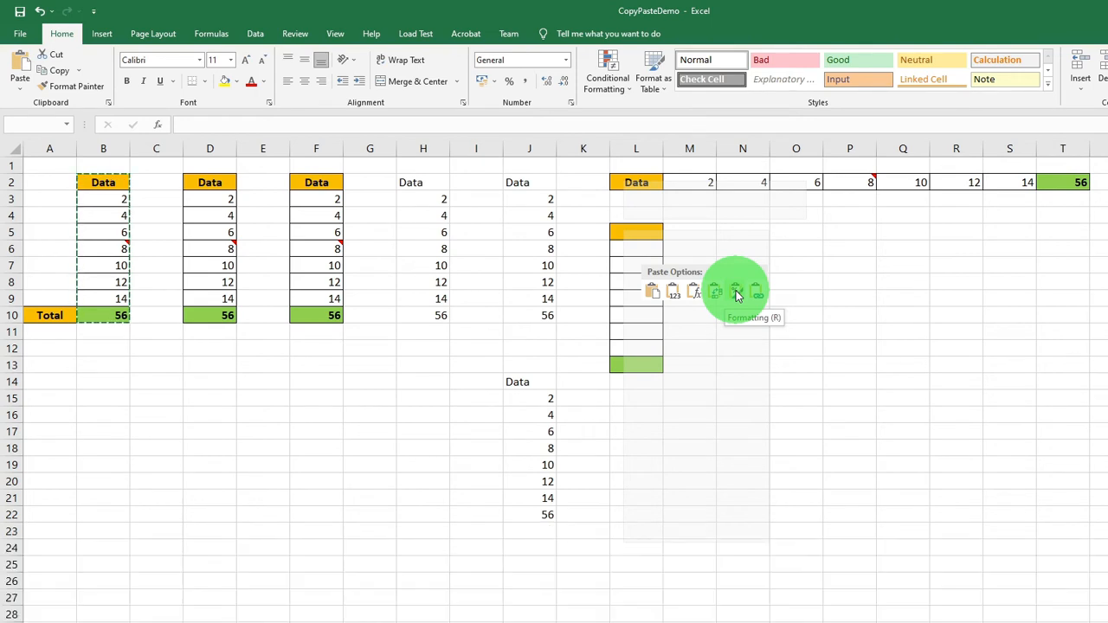
{"action": "left_click", "coordinate": [737, 295]}
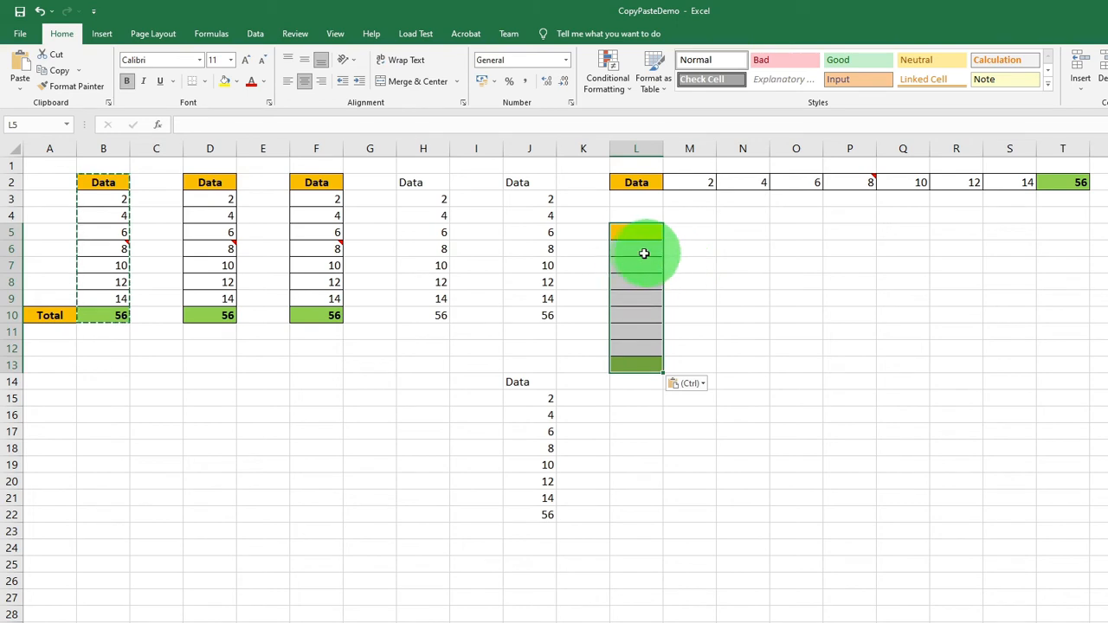
{"action": "left_click", "coordinate": [641, 362]}
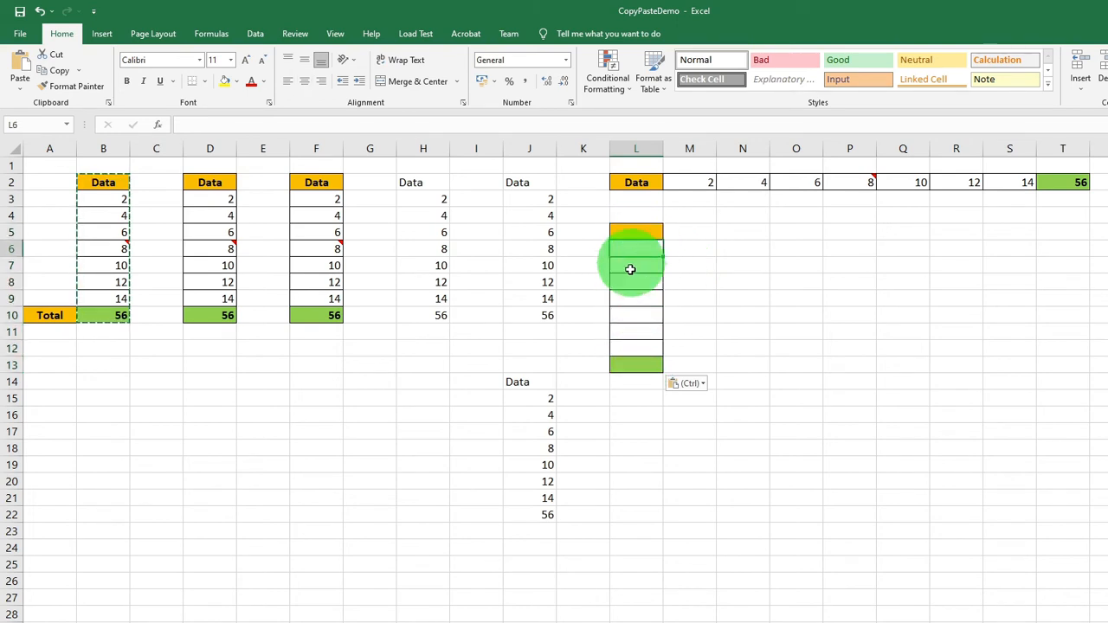
{"action": "left_click", "coordinate": [638, 299]}
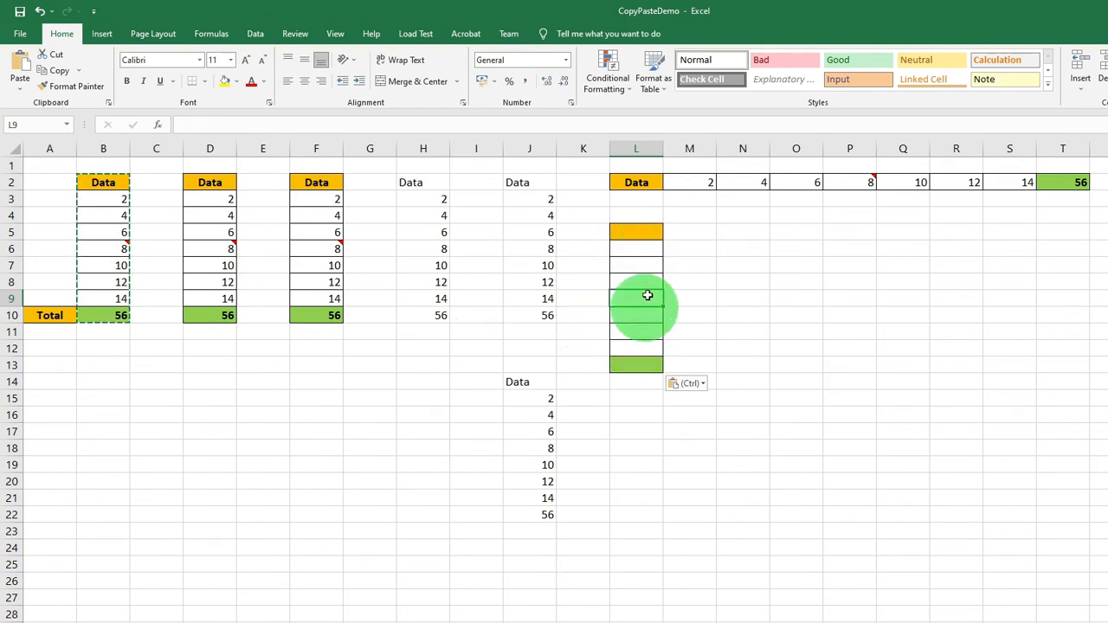
{"action": "left_click", "coordinate": [643, 267]}
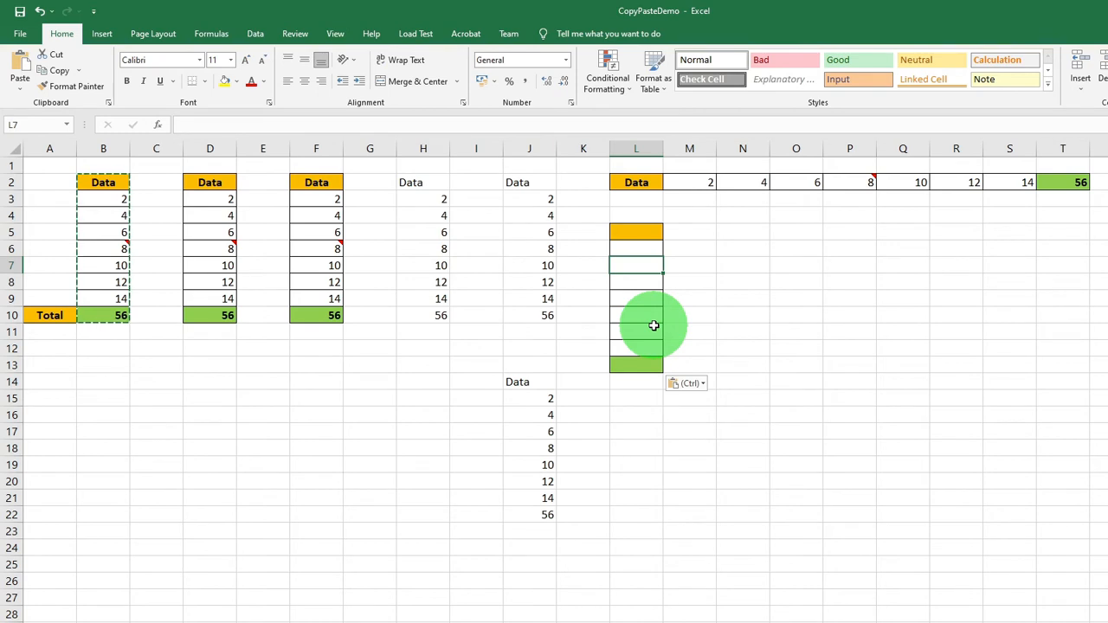
Copy cell B4 and paste it as a link into N5:N8, ending copy mode.
{"action": "left_click", "coordinate": [103, 183]}
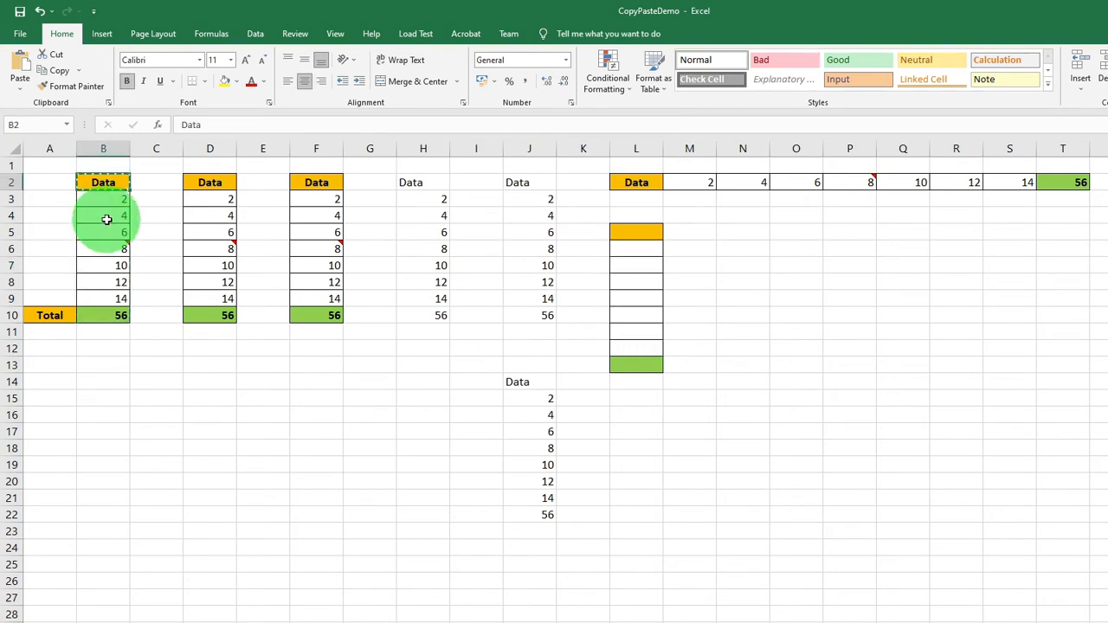
{"action": "left_click", "coordinate": [106, 219]}
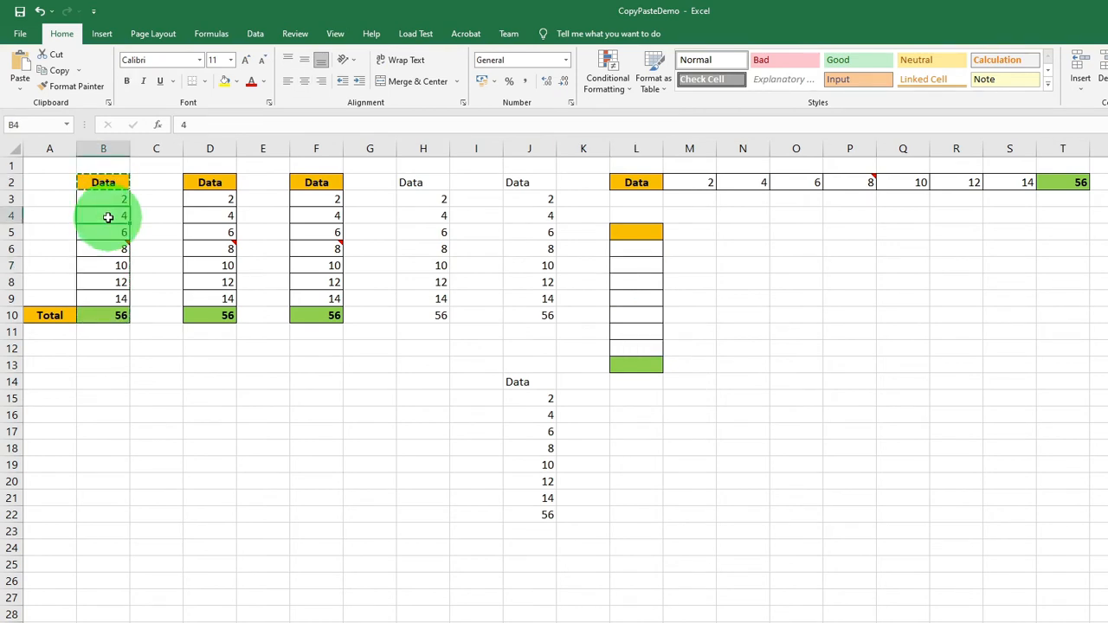
{"action": "right_click", "coordinate": [107, 218]}
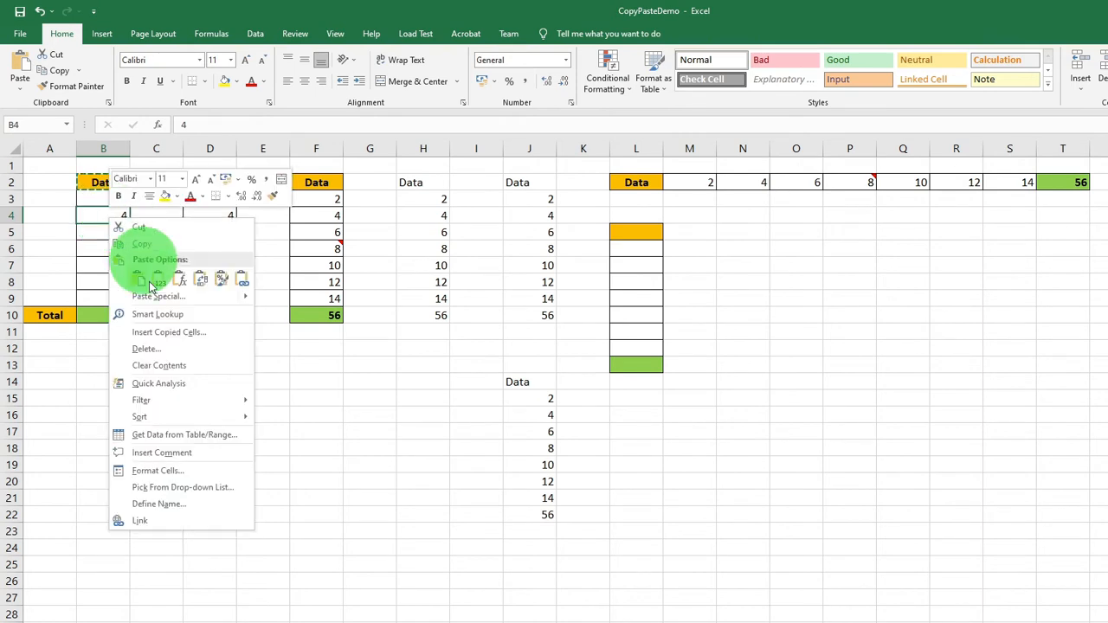
{"action": "left_click", "coordinate": [146, 243]}
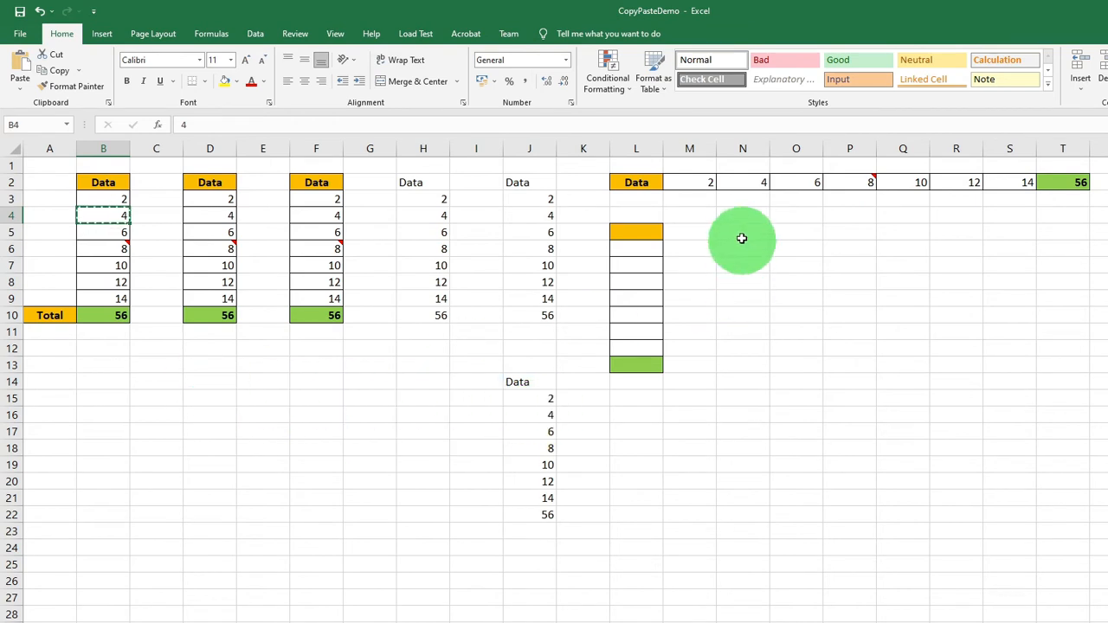
{"action": "left_click_drag", "start_coordinate": [740, 236], "coordinate": [742, 286]}
{"action": "right_click", "coordinate": [741, 266]}
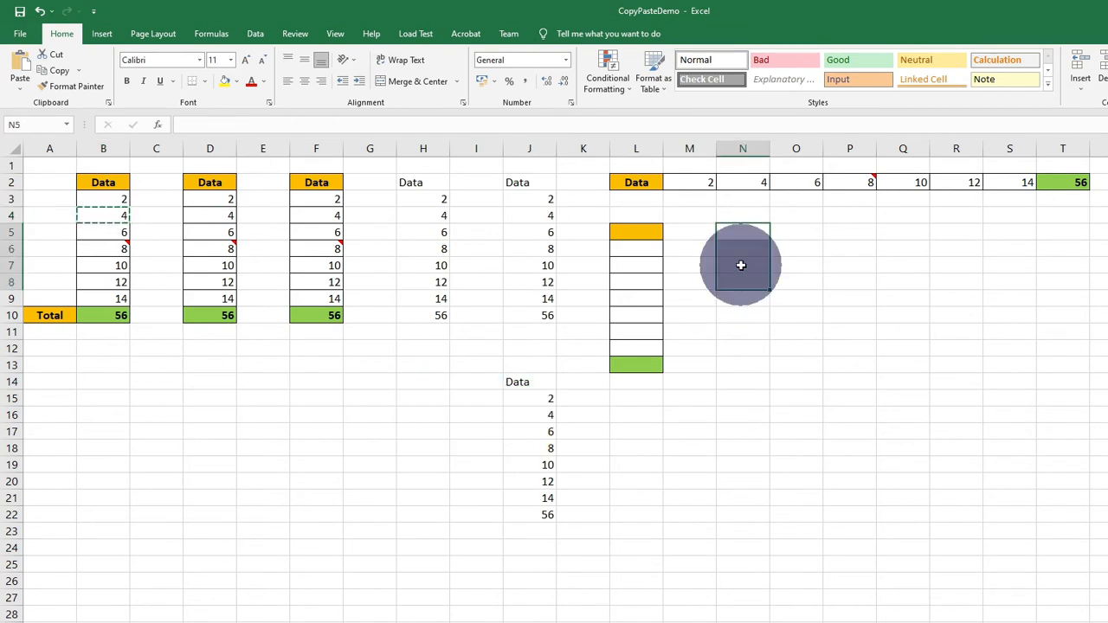
{"action": "left_click", "coordinate": [876, 329]}
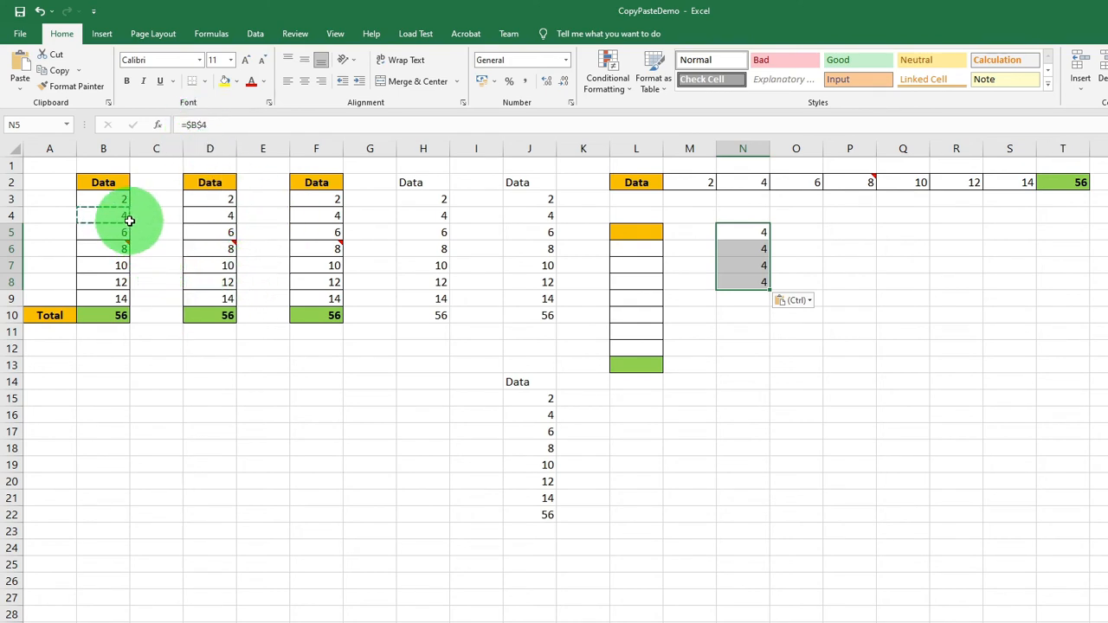
{"action": "key", "text": "Escape"}
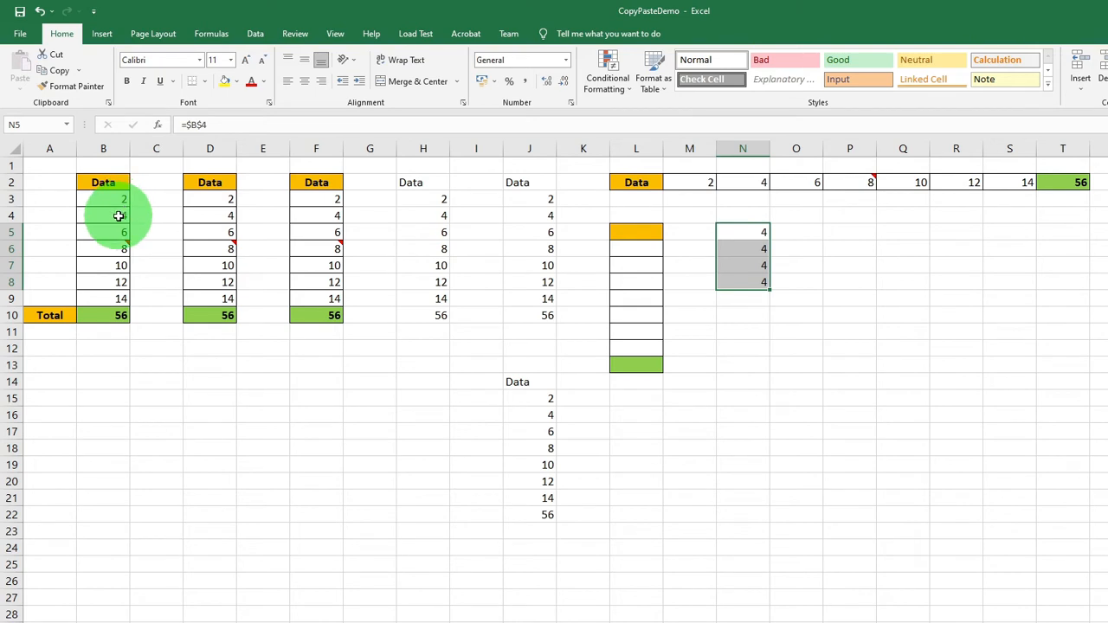
Set the linked source cell B4 to 8 to test the pasted links in N5:N8.
{"action": "left_click", "coordinate": [115, 217]}
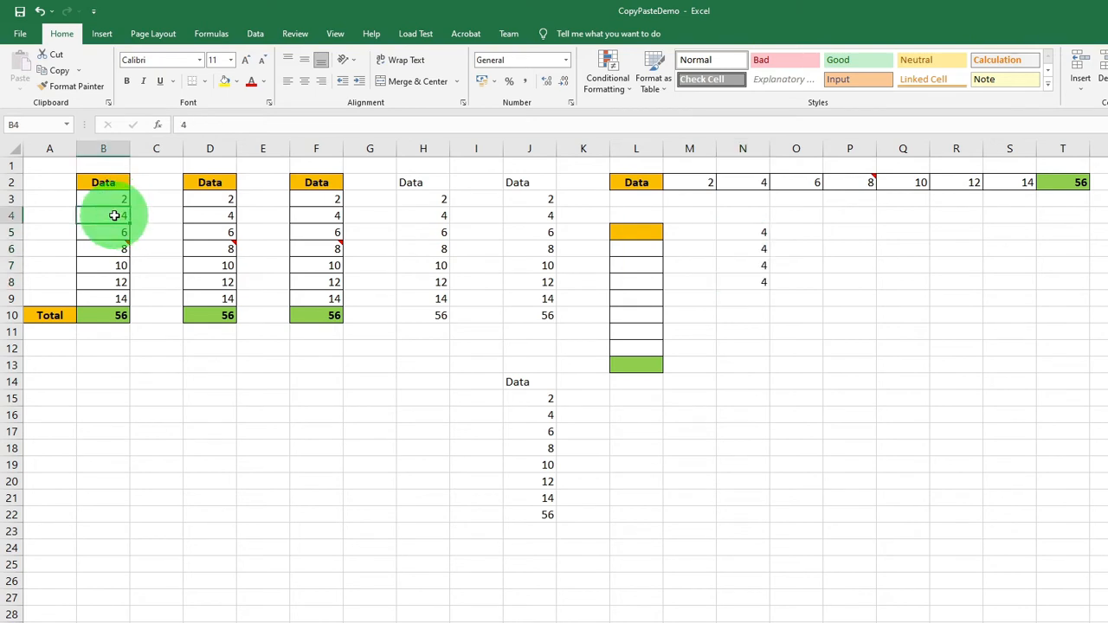
{"action": "type", "text": "8"}
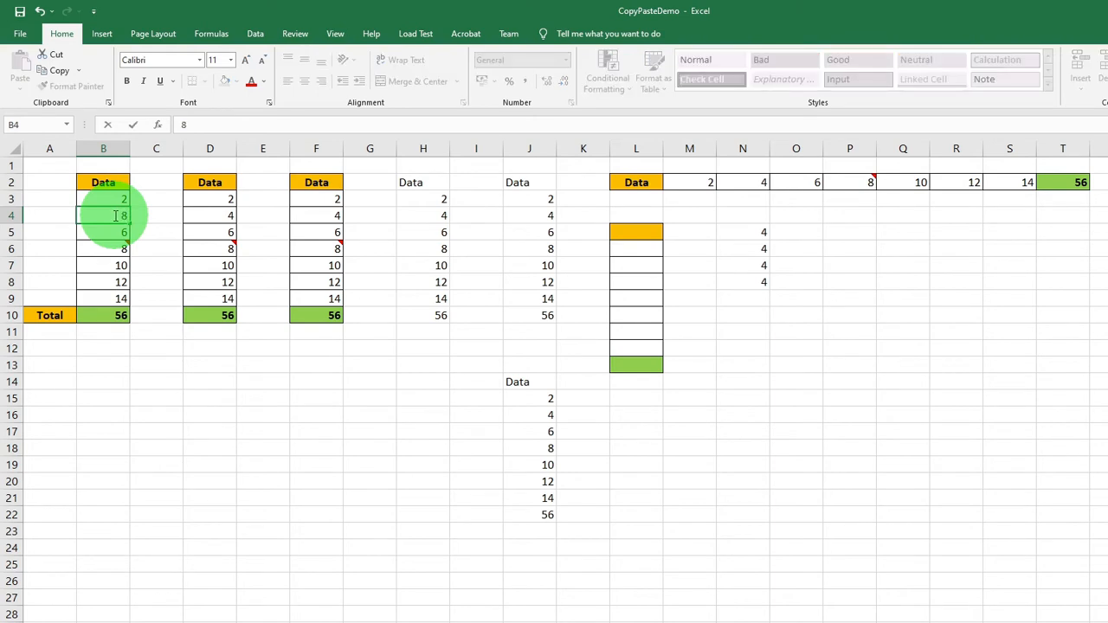
{"action": "key", "text": "Return"}
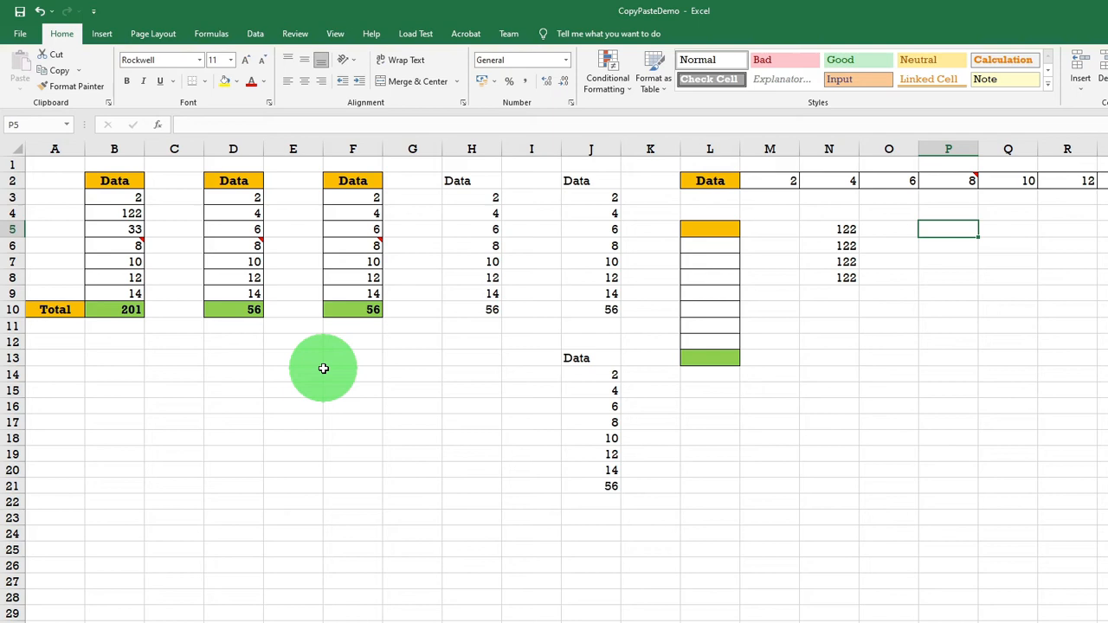
Copy the commented cell B6 and paste only its comment into P5 using Paste Special.
{"action": "mouse_move", "coordinate": [135, 248]}
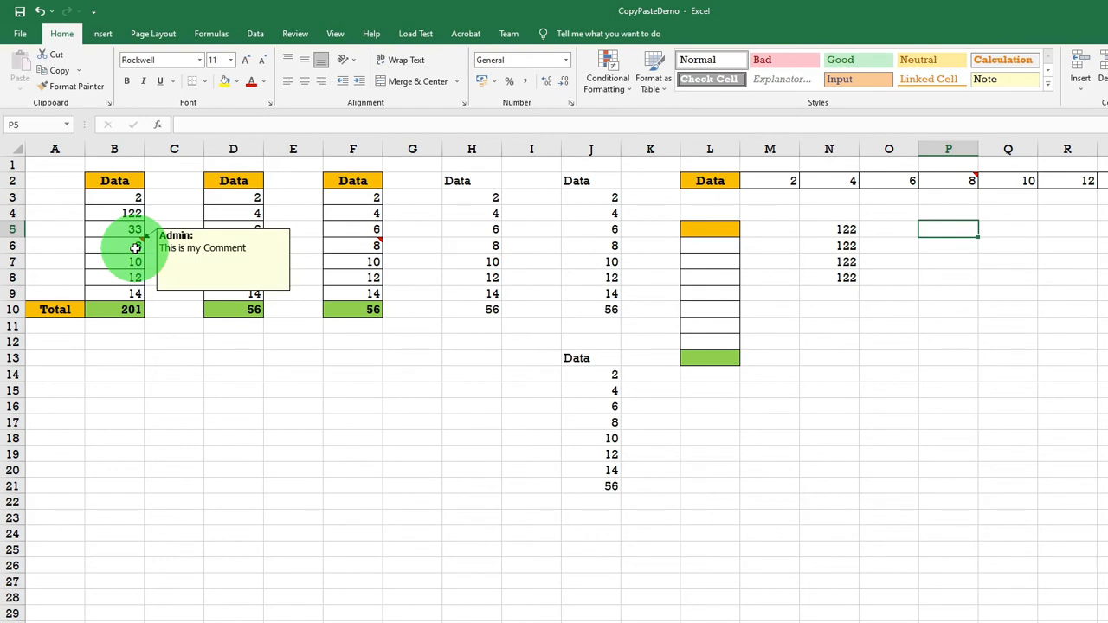
{"action": "left_click", "coordinate": [125, 248]}
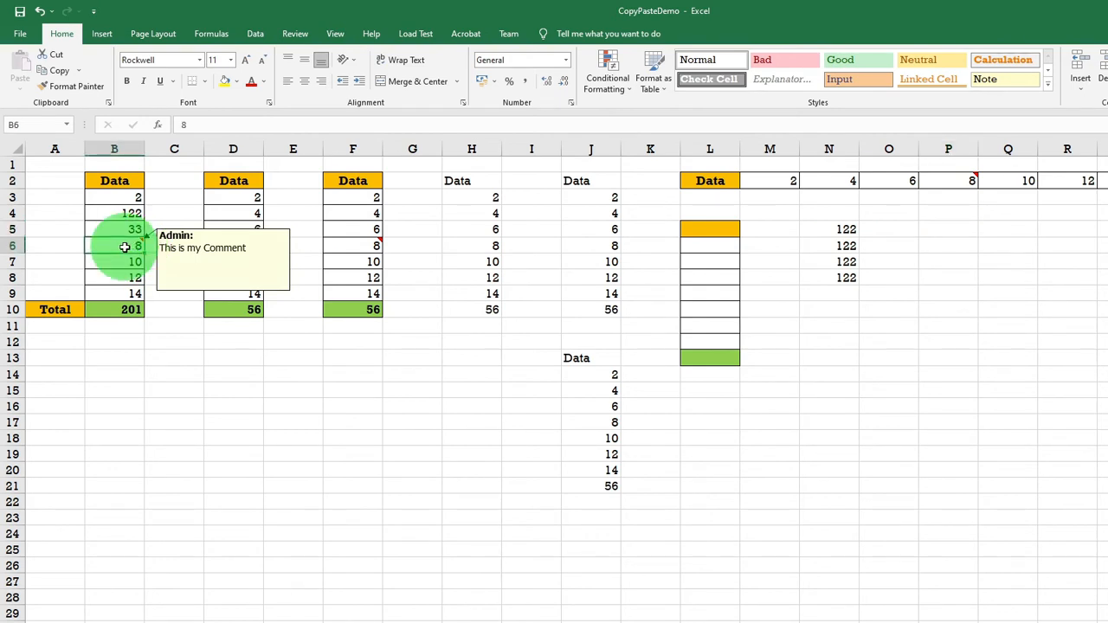
{"action": "key", "text": "ctrl+c"}
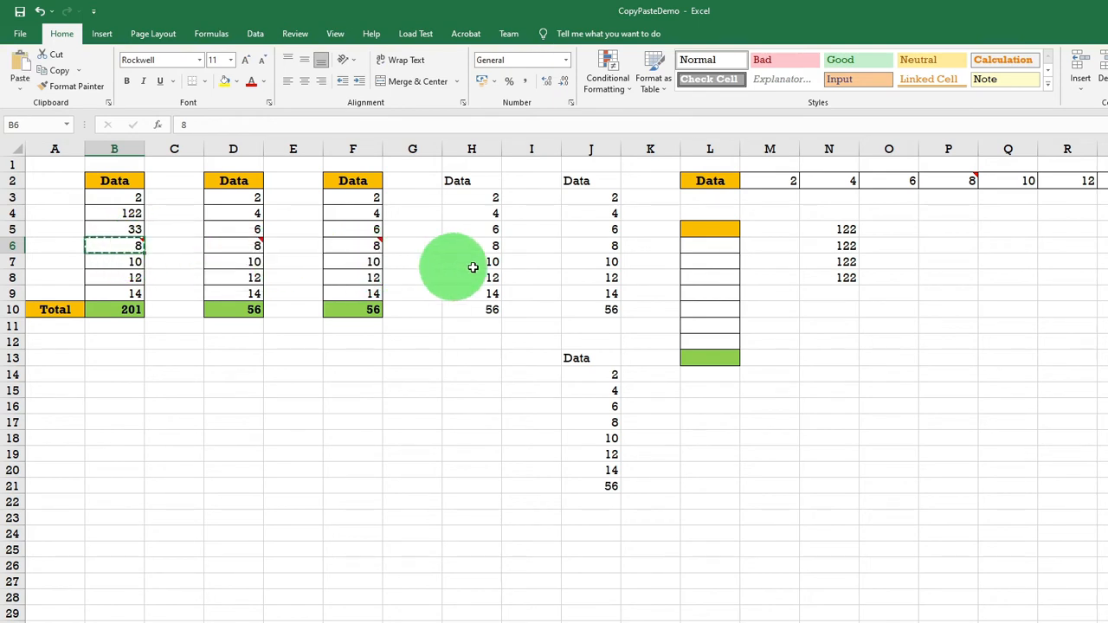
{"action": "left_click", "coordinate": [953, 233]}
{"action": "right_click", "coordinate": [950, 234]}
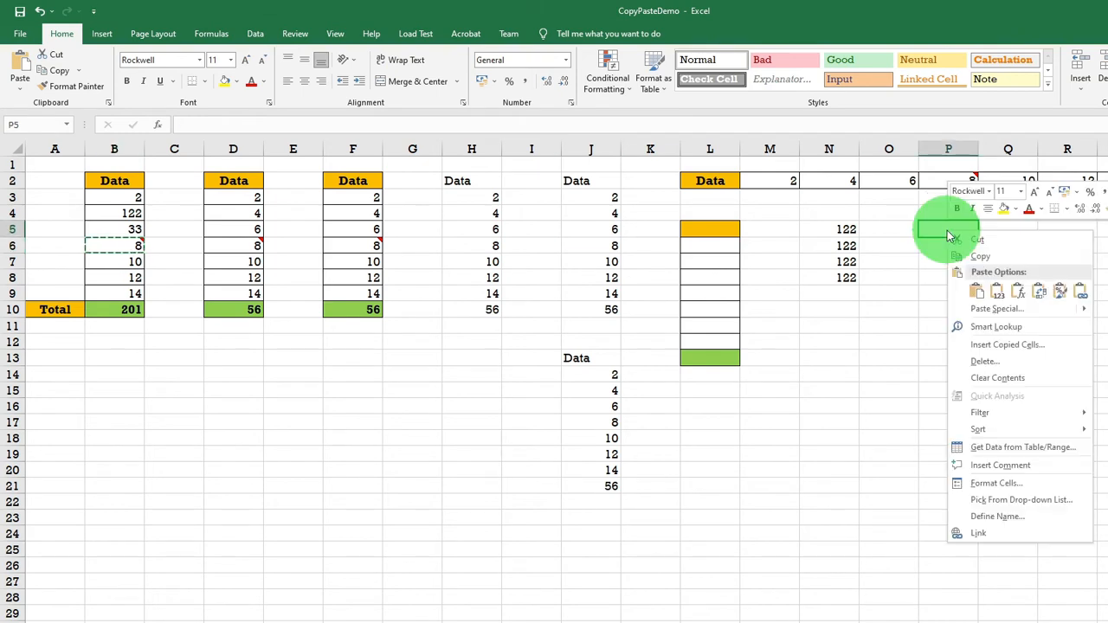
{"action": "left_click", "coordinate": [993, 309]}
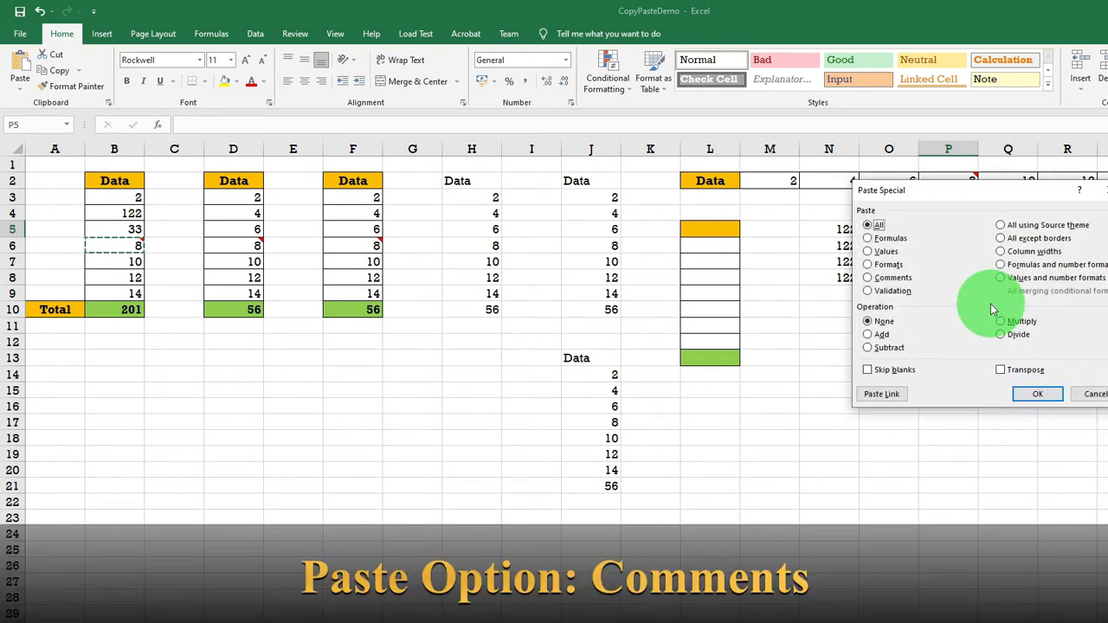
{"action": "left_click", "coordinate": [869, 279]}
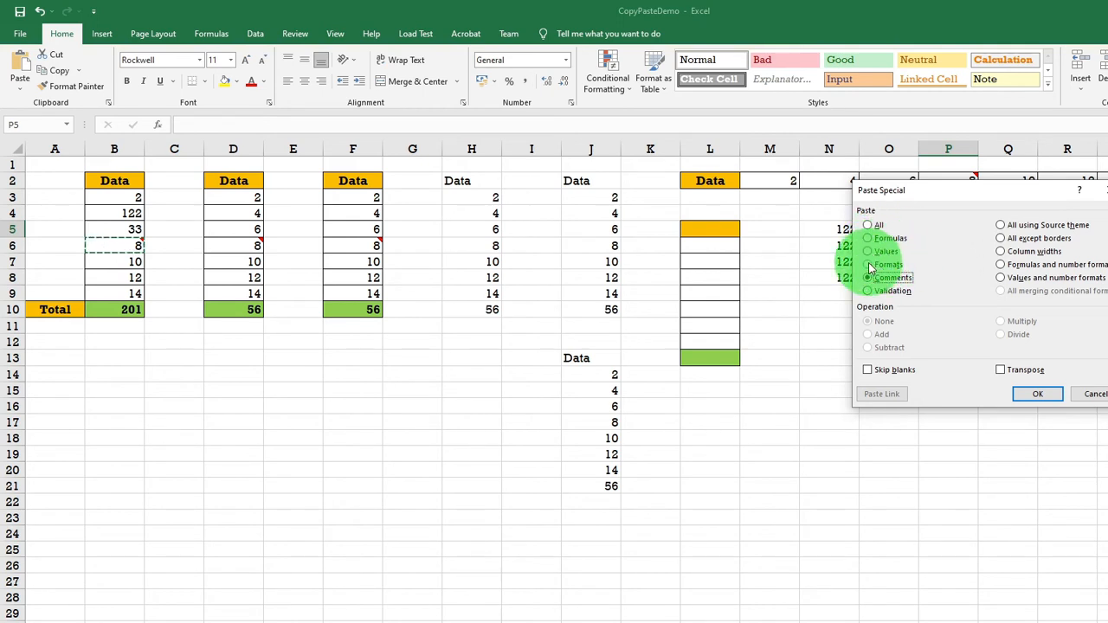
{"action": "left_click", "coordinate": [1036, 395]}
{"action": "left_click", "coordinate": [923, 355]}
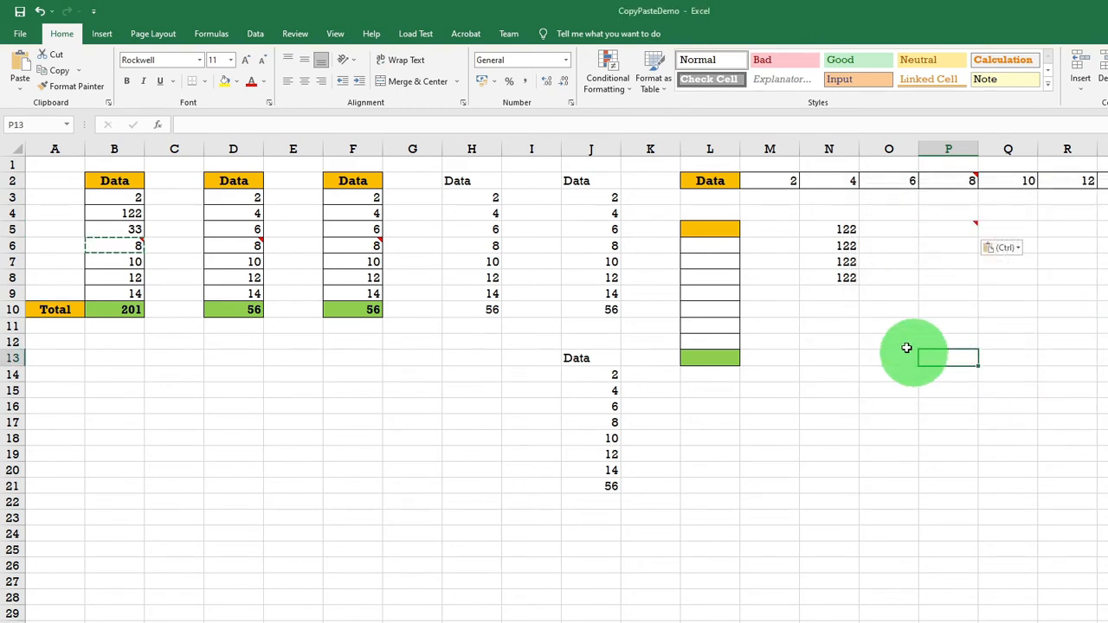
Compare the comment pasted on P5 with the original comment on B6.
{"action": "mouse_move", "coordinate": [947, 231]}
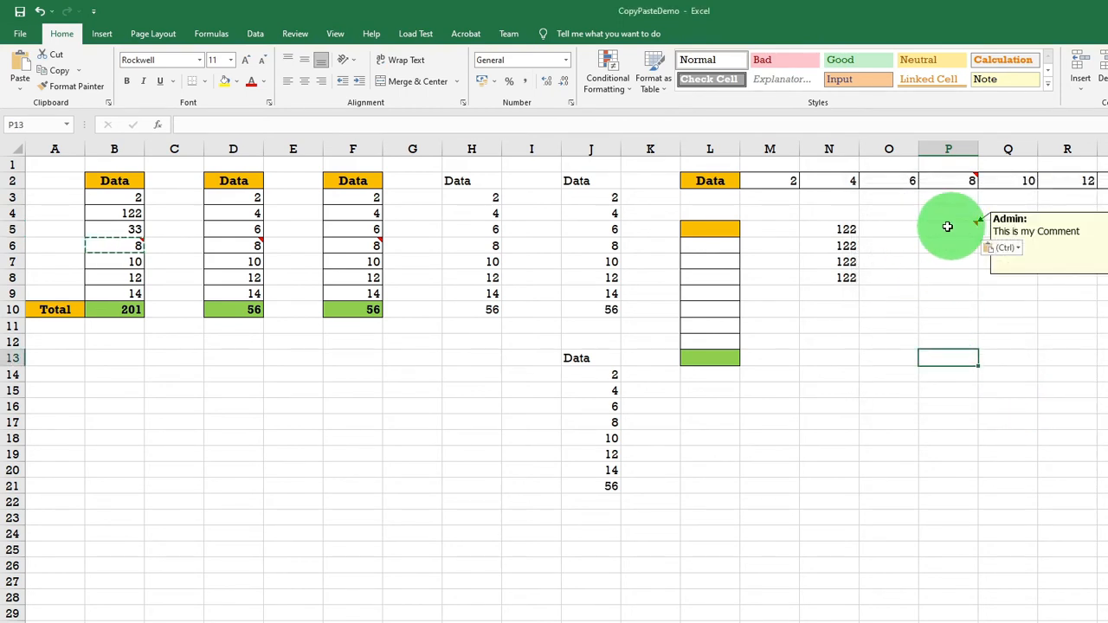
{"action": "left_click", "coordinate": [937, 312]}
{"action": "left_click", "coordinate": [809, 409]}
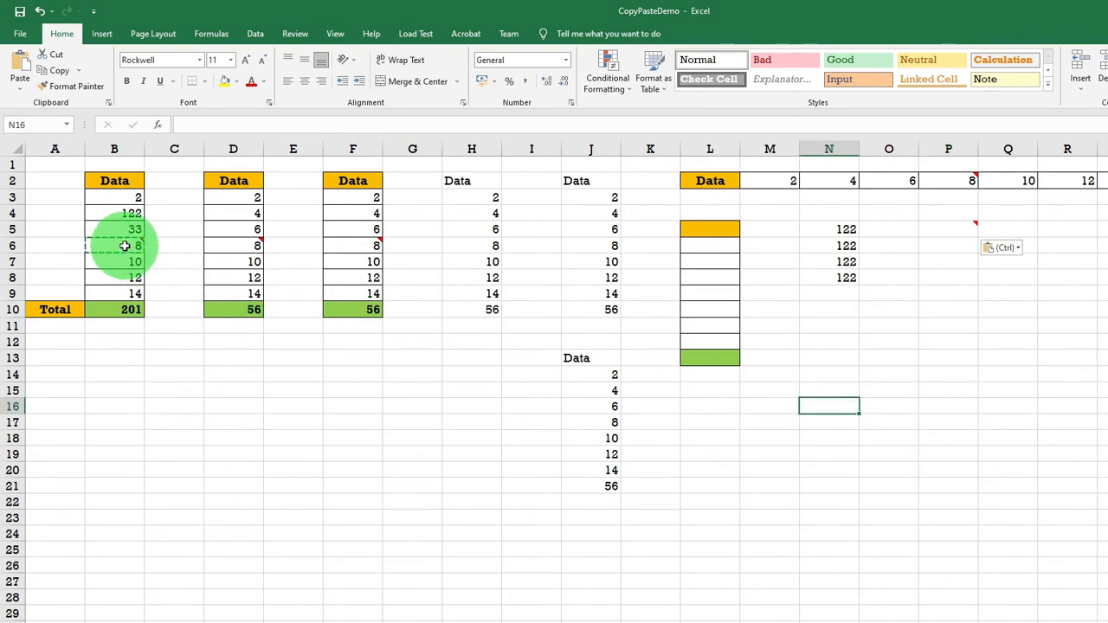
{"action": "mouse_move", "coordinate": [125, 247]}
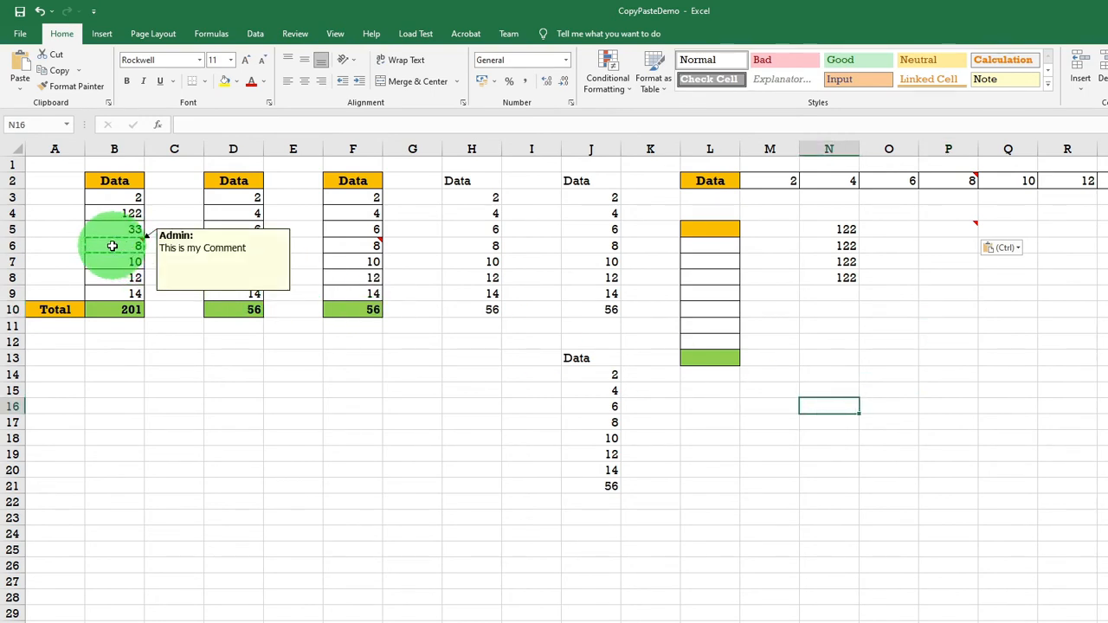
{"action": "mouse_move", "coordinate": [959, 225]}
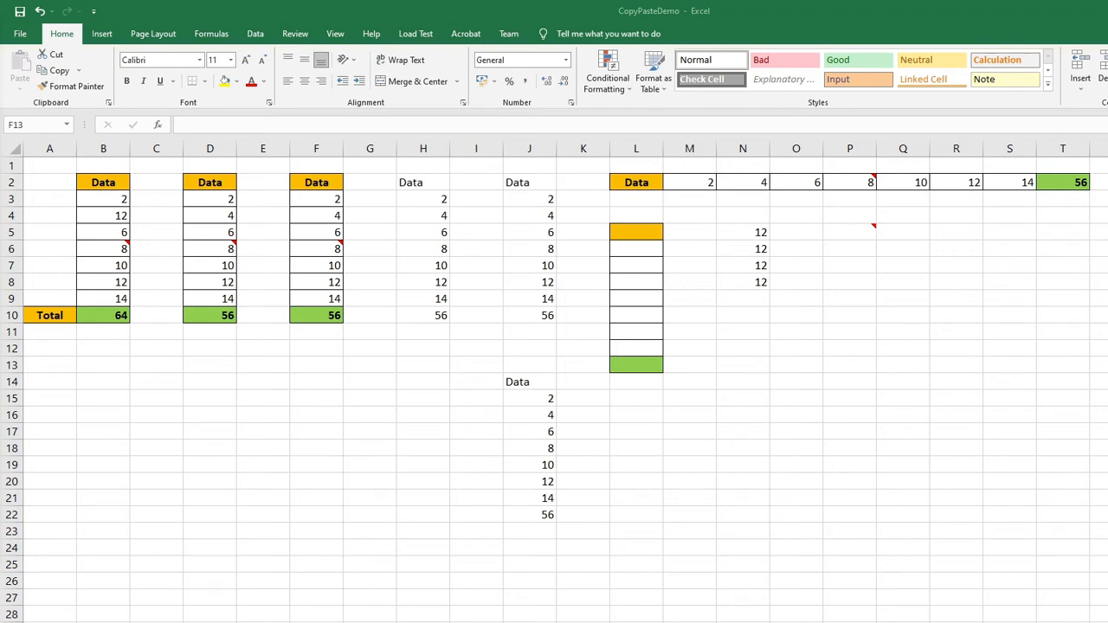
Enter the list items Low, Medium and High in cells U5:U7.
{"action": "left_click", "coordinate": [961, 359]}
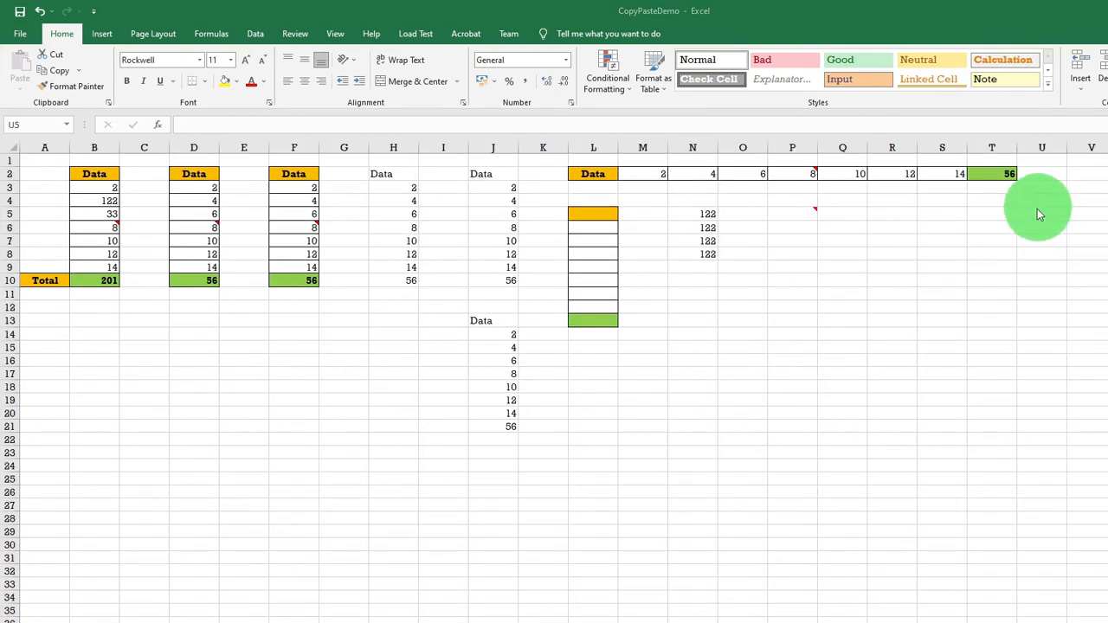
{"action": "left_click", "coordinate": [1036, 210]}
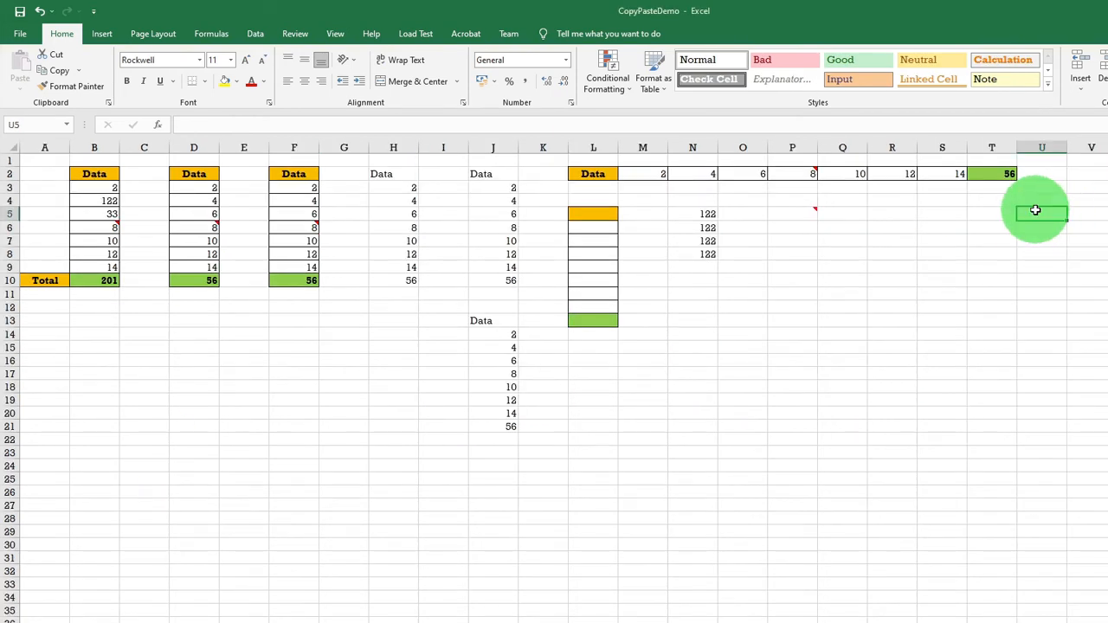
{"action": "type", "text": "Lo"}
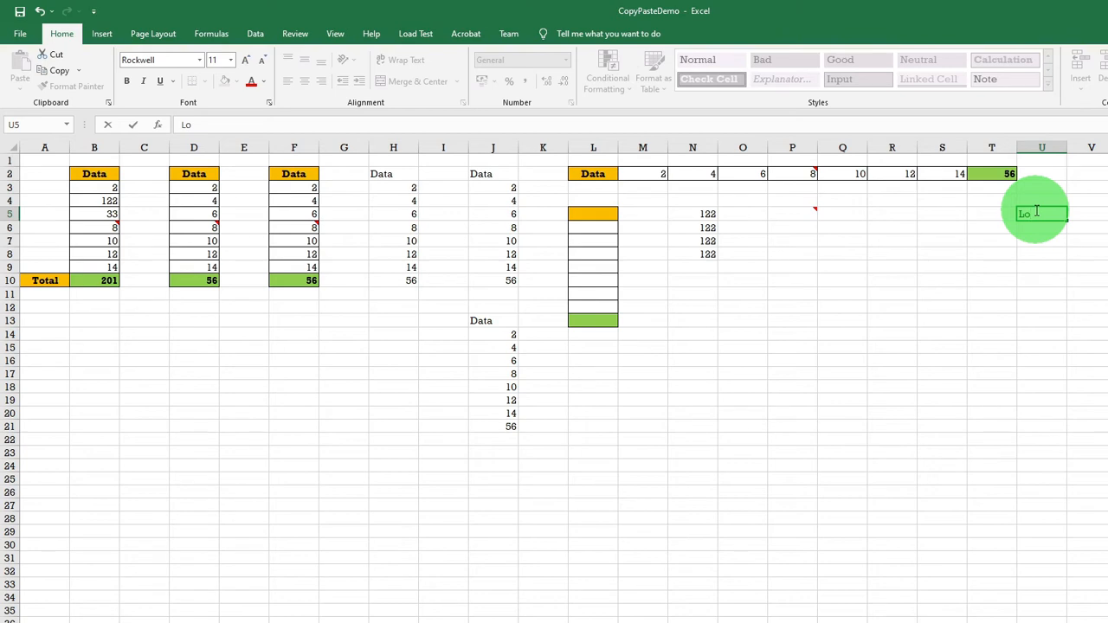
{"action": "type", "text": "w"}
{"action": "key", "text": "Return"}
{"action": "type", "text": "Medium"}
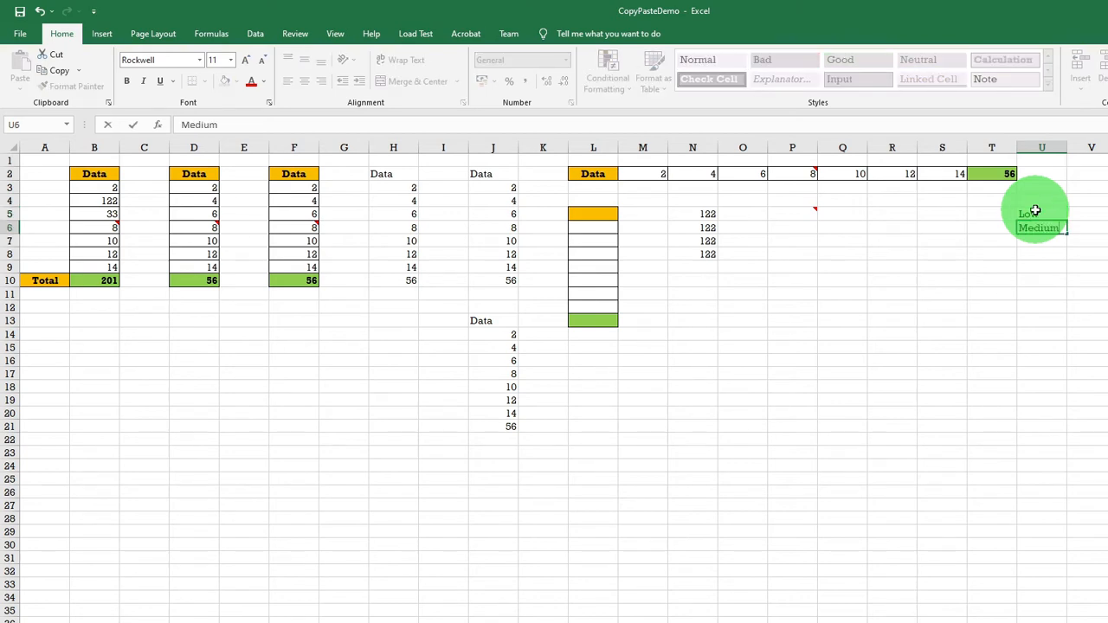
{"action": "key", "text": "Return"}
{"action": "type", "text": "High"}
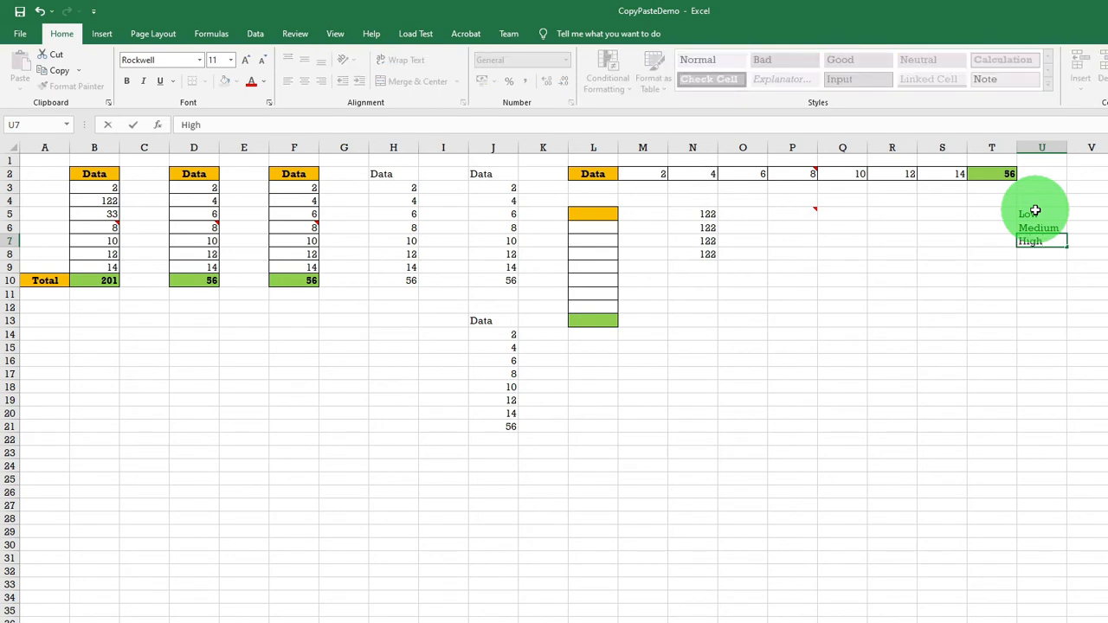
{"action": "key", "text": "Return"}
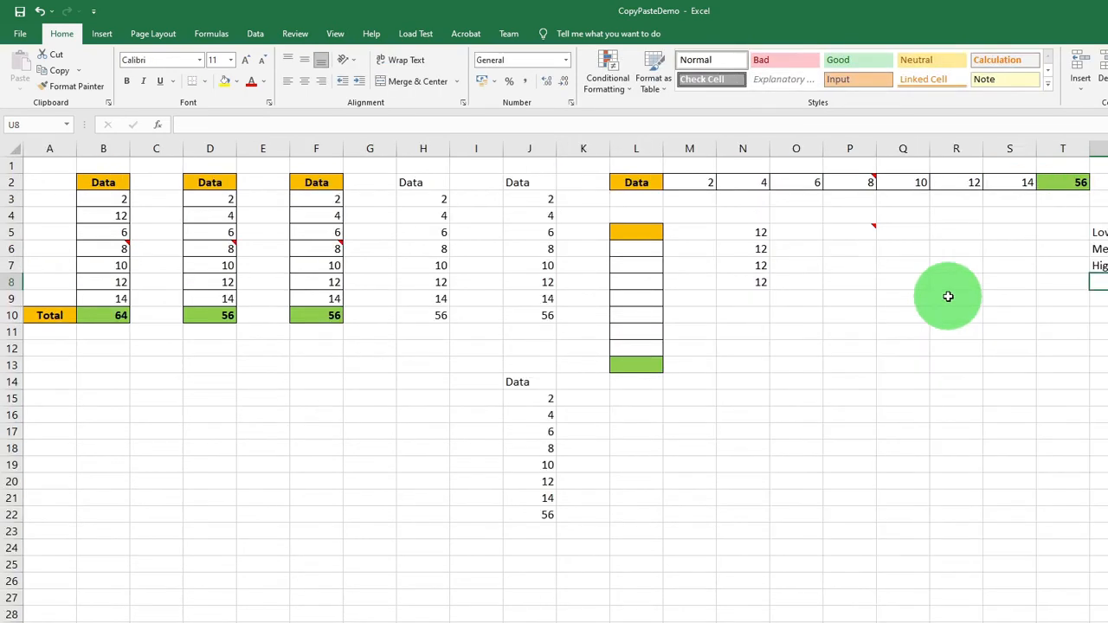
Start a data validation rule for R8:R13 that allows only List values.
{"action": "left_click_drag", "start_coordinate": [943, 282], "coordinate": [945, 367]}
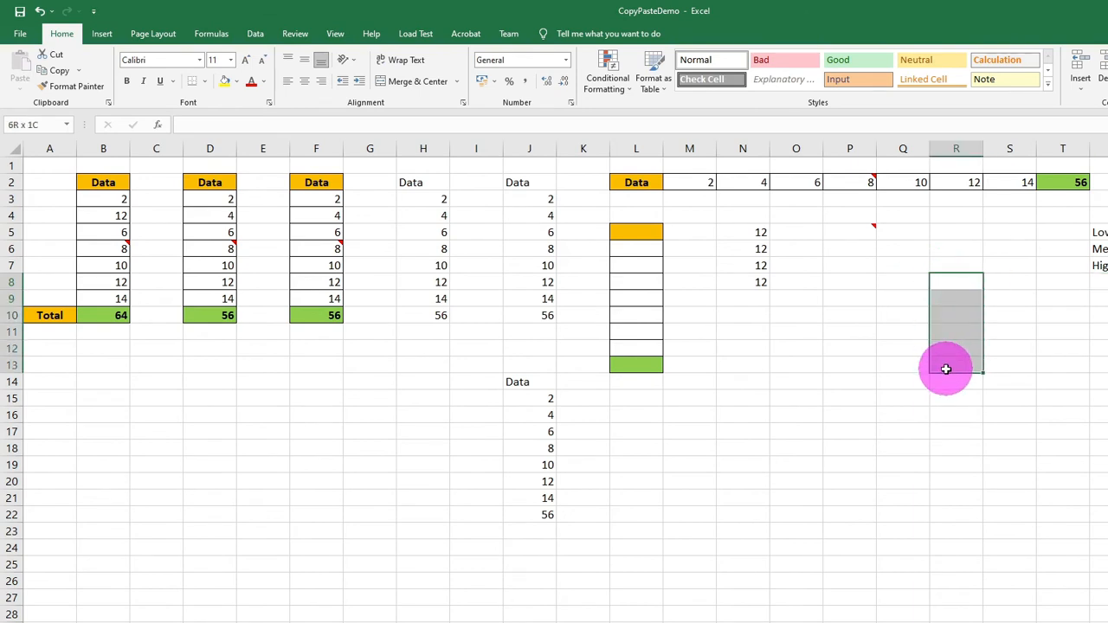
{"action": "left_click_drag", "start_coordinate": [947, 370], "coordinate": [946, 370]}
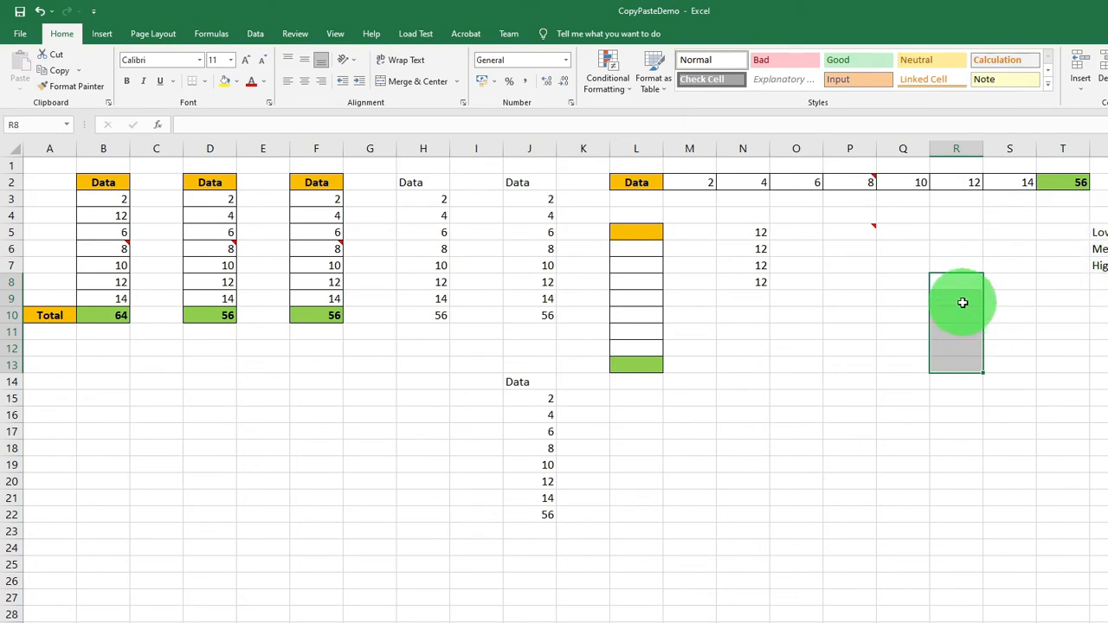
{"action": "left_click", "coordinate": [255, 34]}
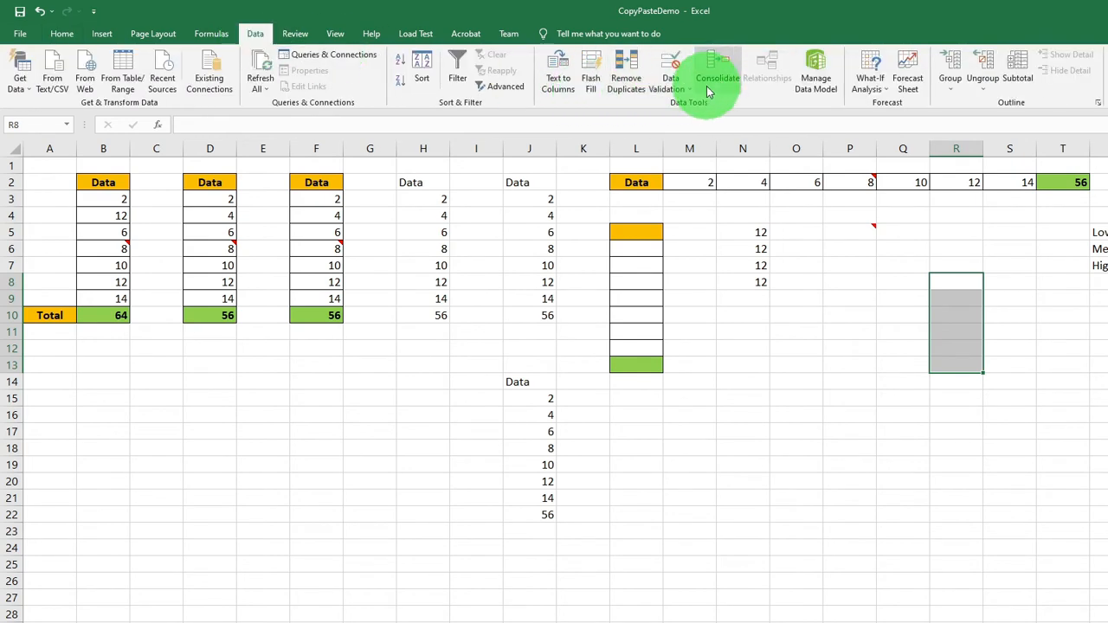
{"action": "left_click", "coordinate": [692, 91]}
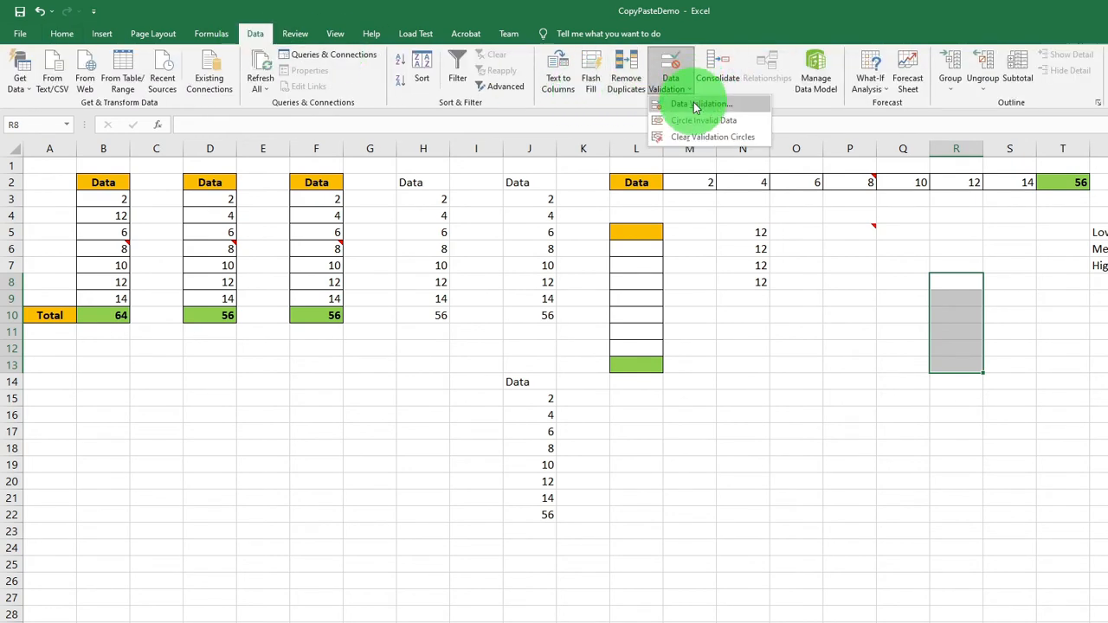
{"action": "left_click", "coordinate": [695, 105]}
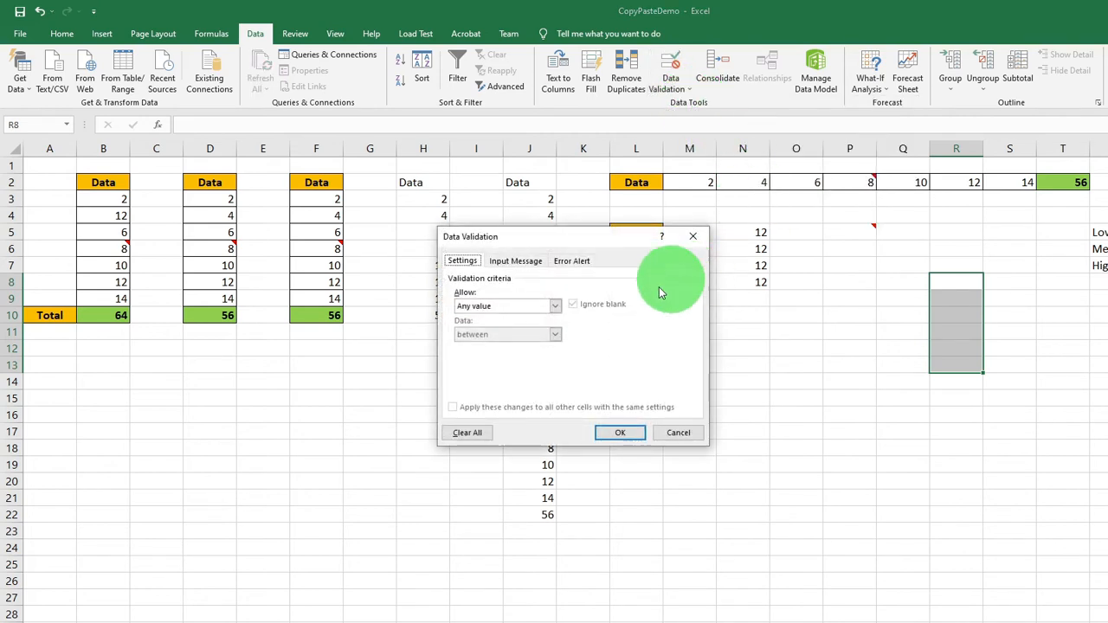
{"action": "left_click_drag", "start_coordinate": [535, 244], "coordinate": [625, 275]}
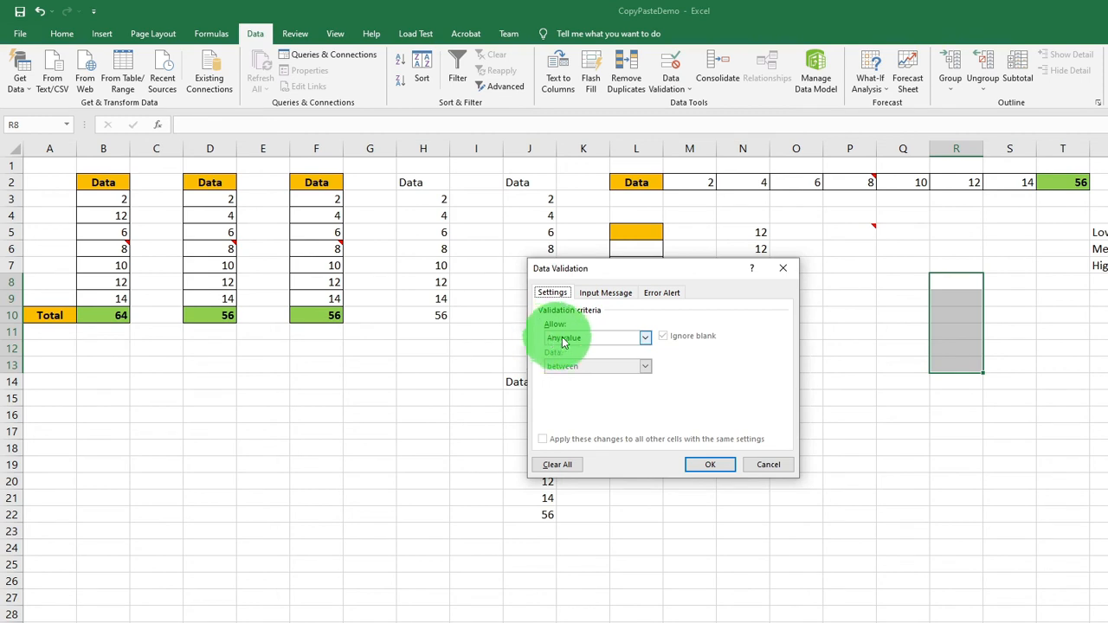
{"action": "left_click", "coordinate": [645, 339]}
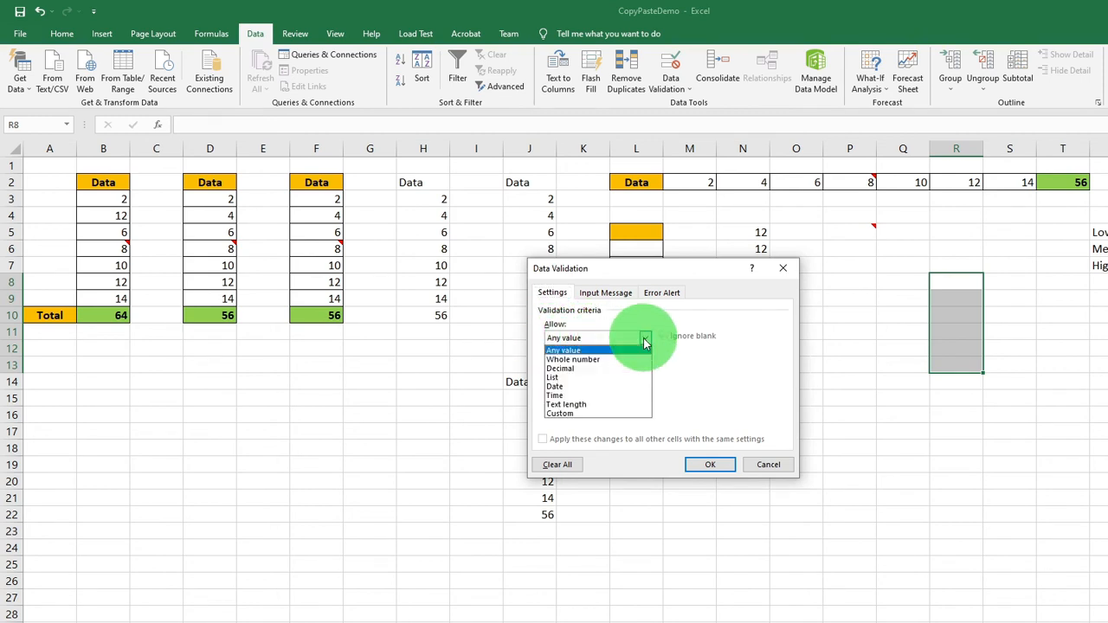
{"action": "left_click", "coordinate": [573, 378]}
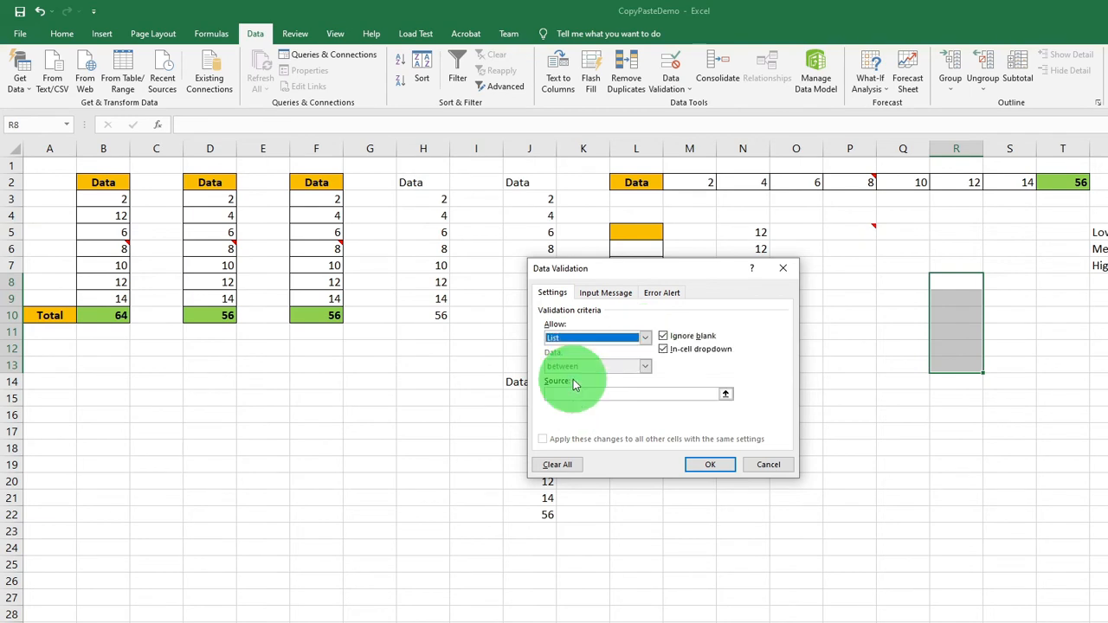
Set the validation list's source to =$U$5:$U$7 and apply the rule.
{"action": "left_click", "coordinate": [726, 395]}
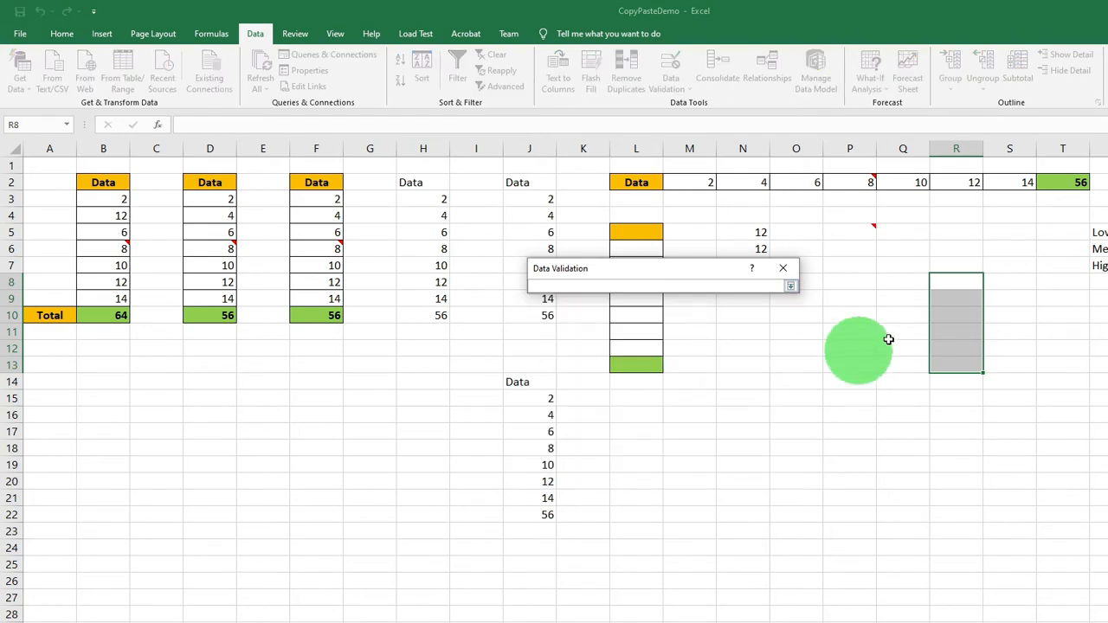
{"action": "left_click_drag", "start_coordinate": [1098, 232], "coordinate": [1098, 265]}
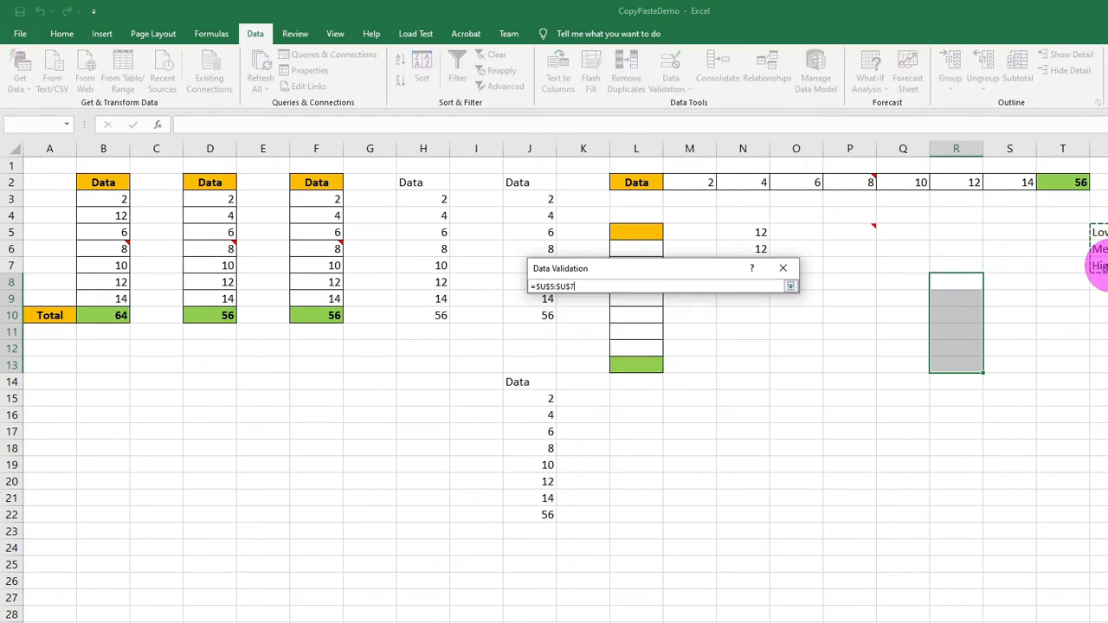
{"action": "left_click", "coordinate": [790, 287]}
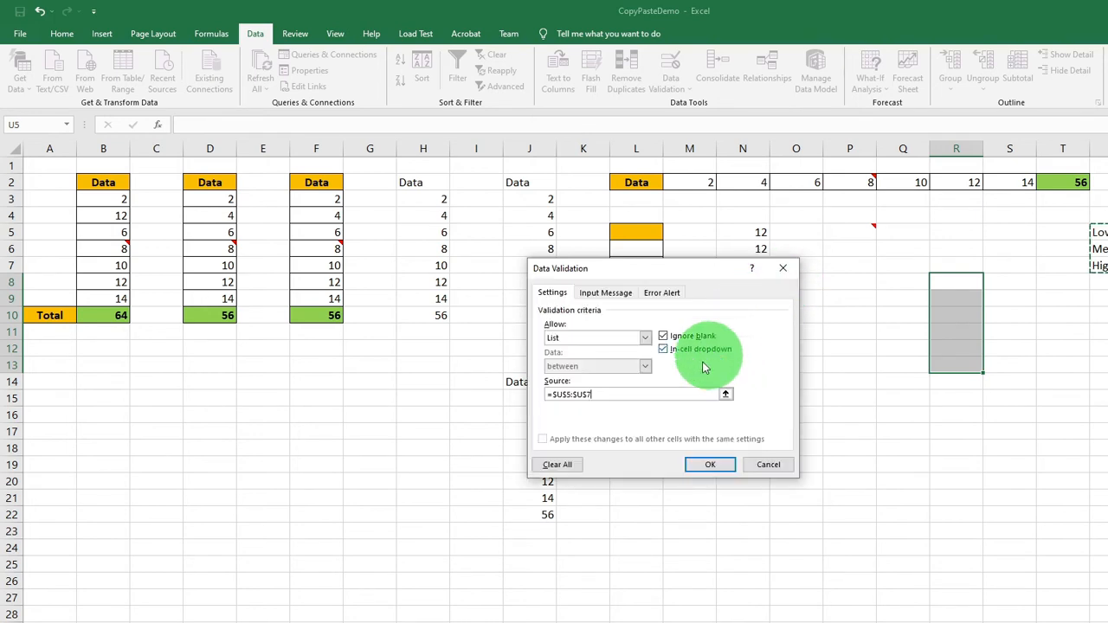
{"action": "left_click", "coordinate": [709, 468]}
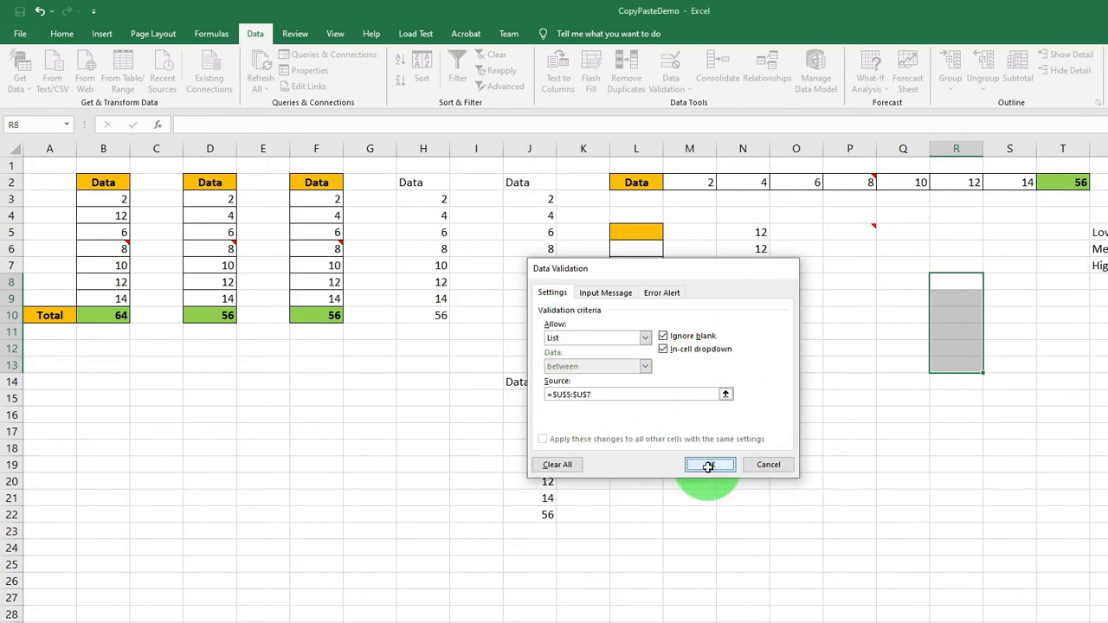
{"action": "left_click", "coordinate": [939, 409]}
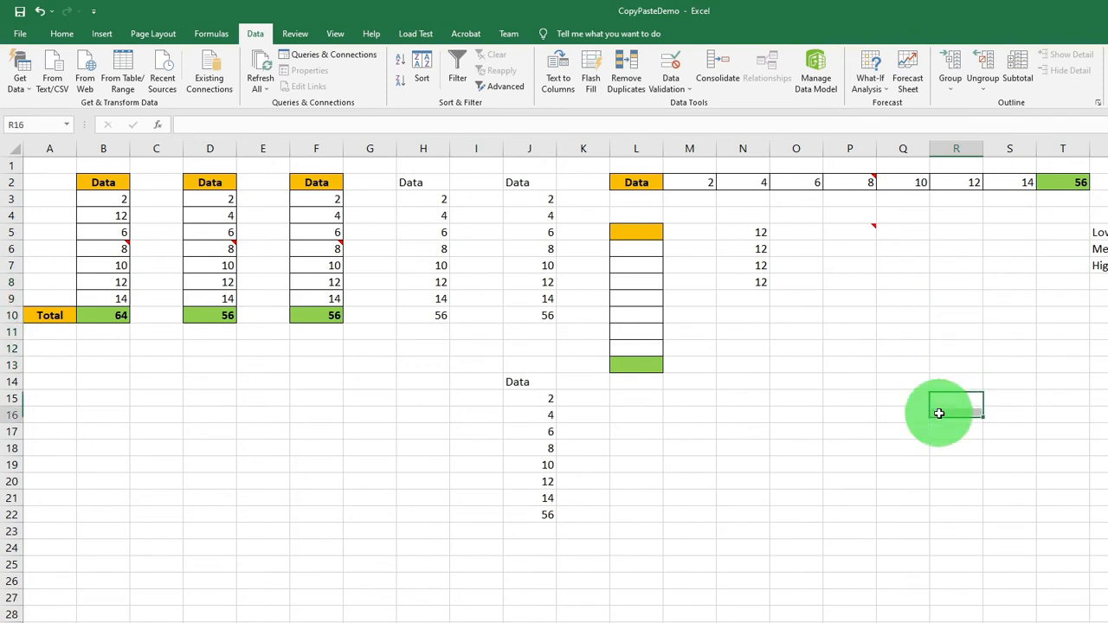
Test the validation dropdowns by choosing Low in R9, Medium in R11 and Medium in R10.
{"action": "left_click", "coordinate": [959, 296]}
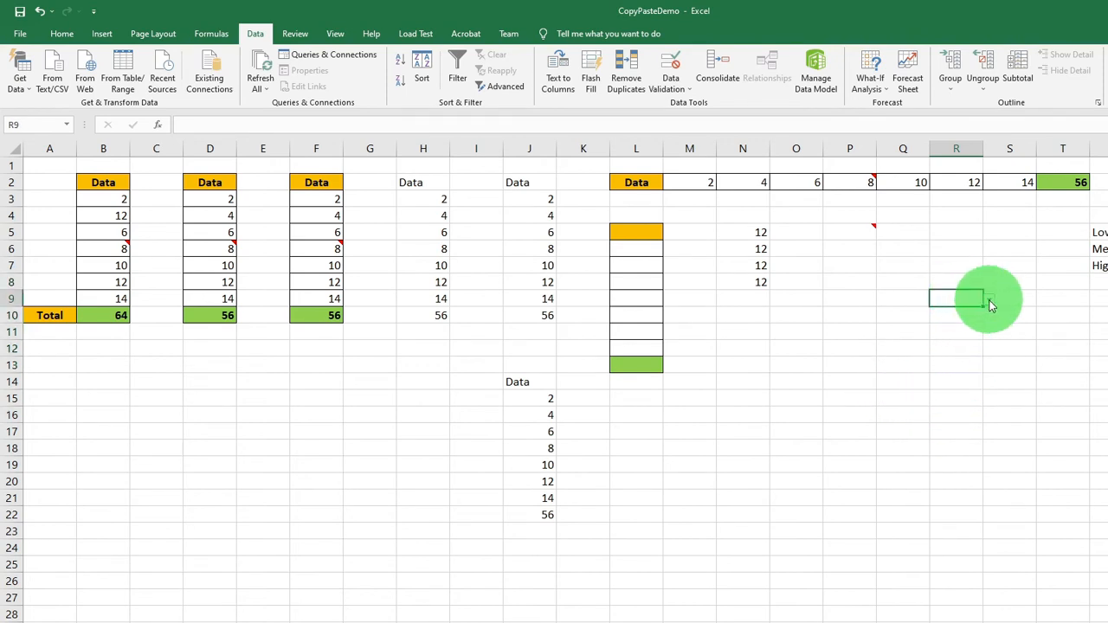
{"action": "left_click", "coordinate": [990, 300]}
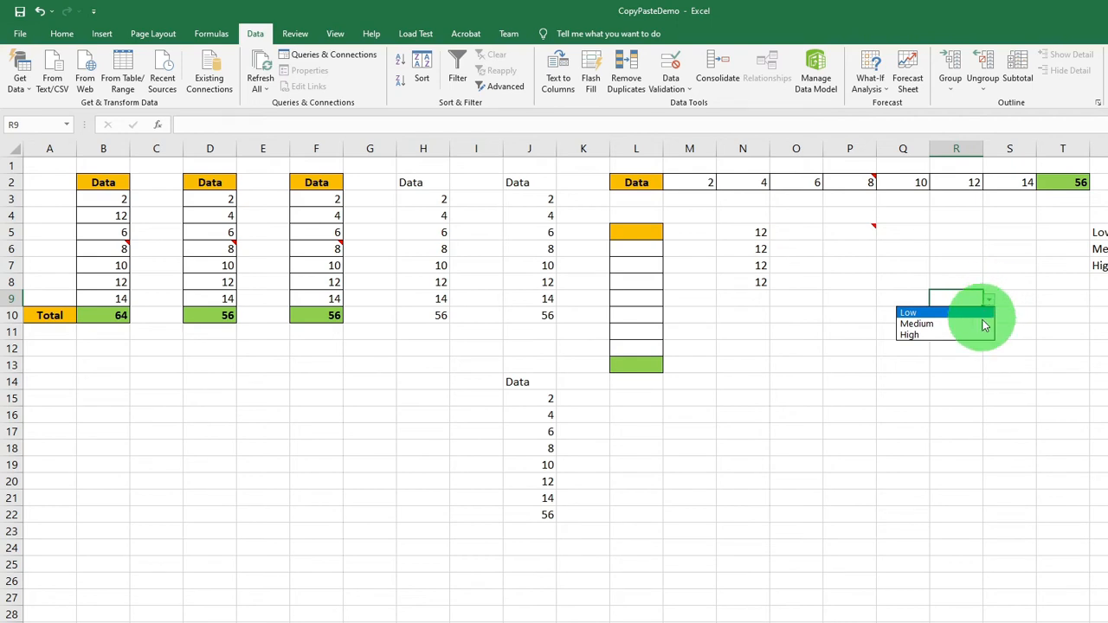
{"action": "left_click", "coordinate": [920, 313]}
{"action": "left_click", "coordinate": [966, 331]}
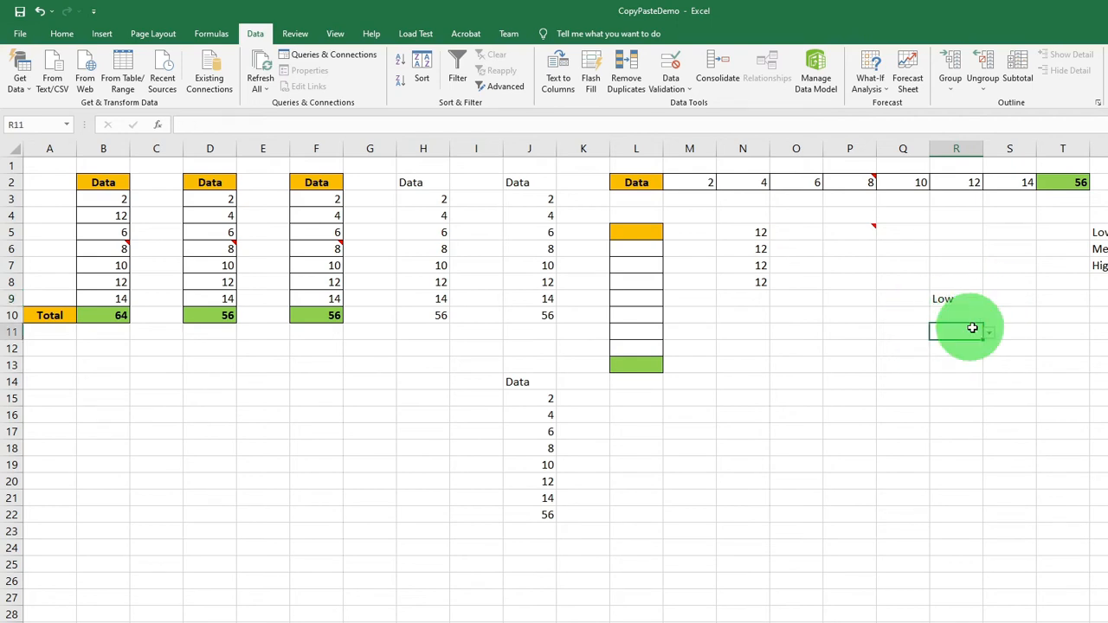
{"action": "left_click", "coordinate": [989, 333]}
{"action": "left_click", "coordinate": [951, 357]}
{"action": "left_click", "coordinate": [952, 315]}
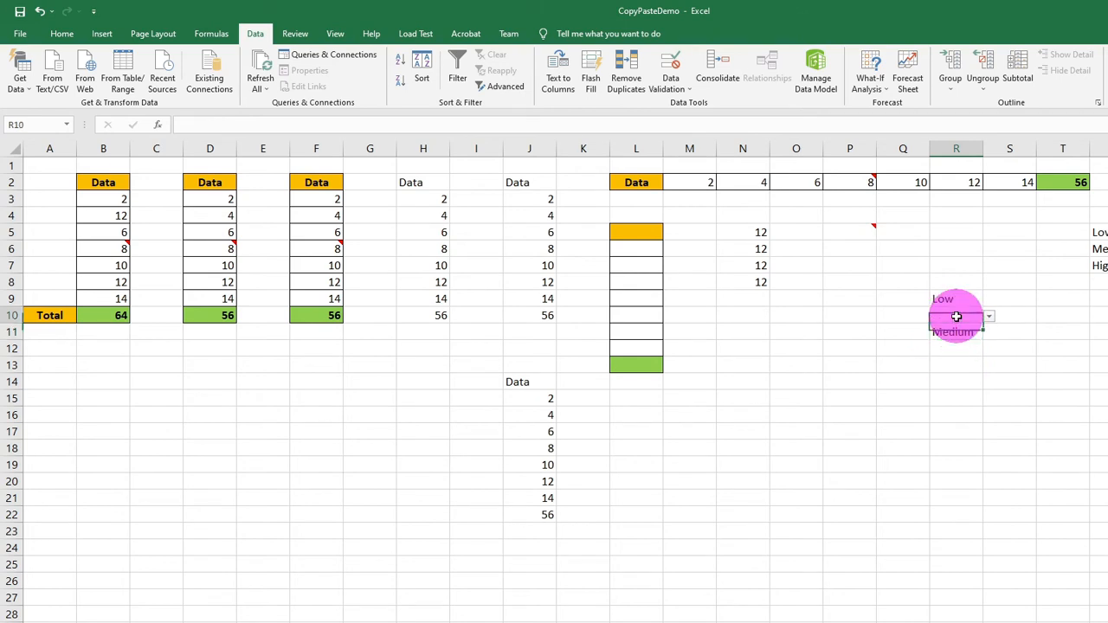
{"action": "left_click", "coordinate": [989, 316]}
{"action": "left_click", "coordinate": [930, 340]}
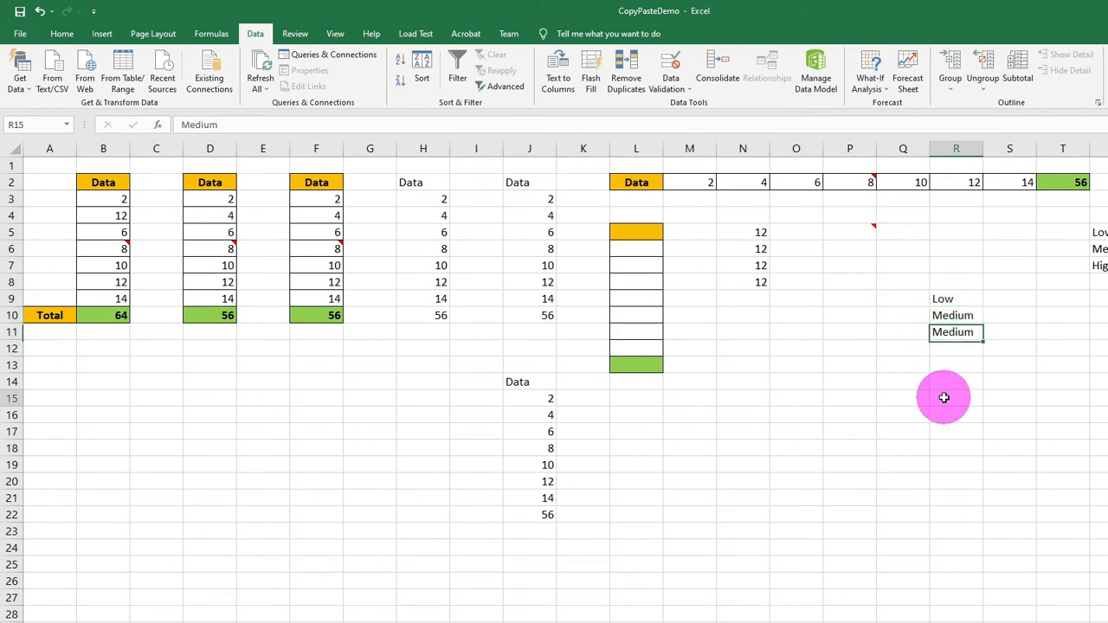
Copy the validated cell R9 and paste only its validation into R22 with Paste Special.
{"action": "left_click", "coordinate": [943, 396]}
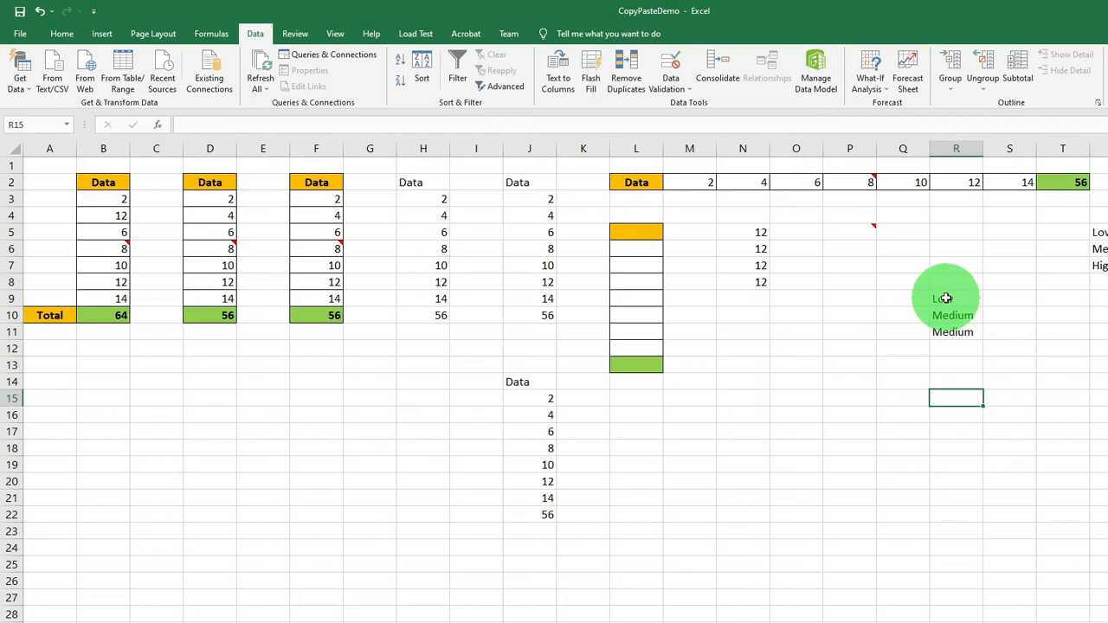
{"action": "left_click", "coordinate": [949, 299]}
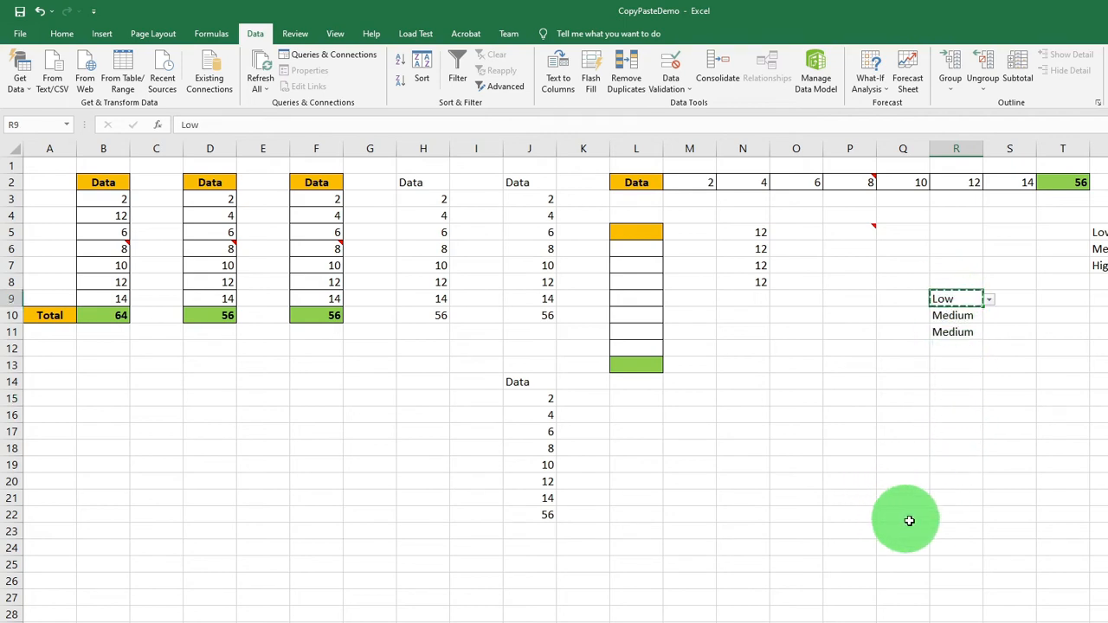
{"action": "left_click", "coordinate": [956, 509]}
{"action": "right_click", "coordinate": [956, 509]}
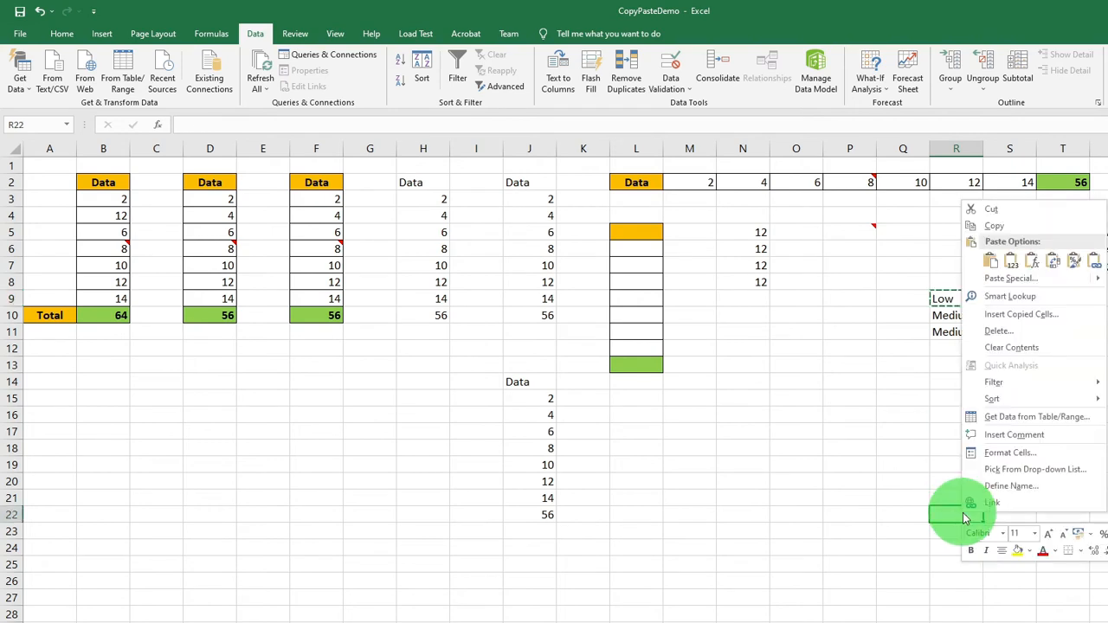
{"action": "left_click", "coordinate": [1034, 278]}
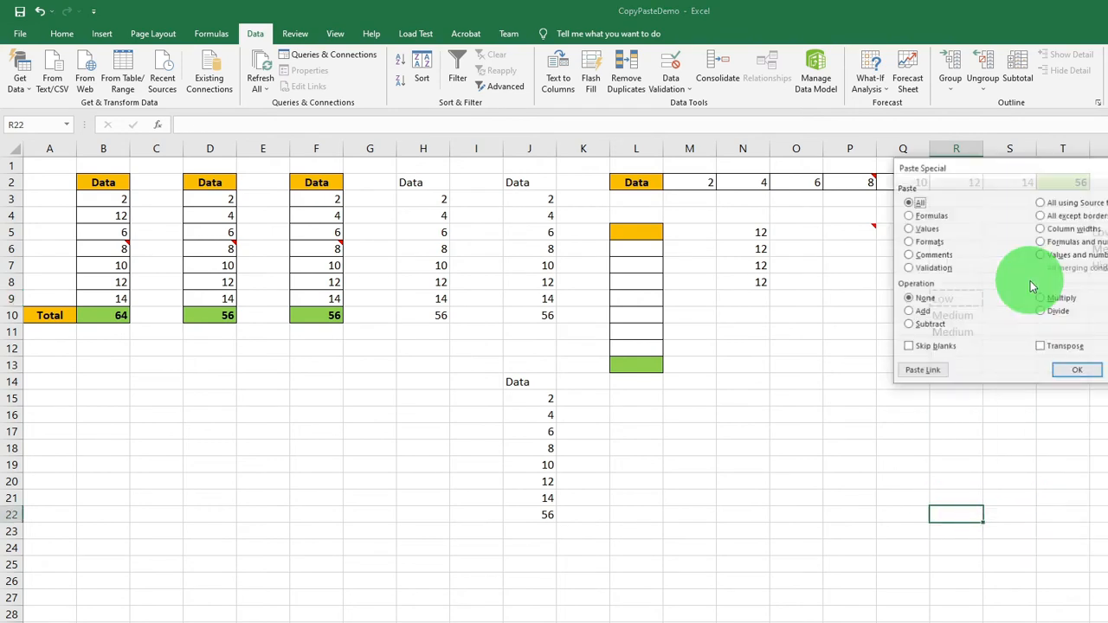
{"action": "left_click", "coordinate": [909, 270]}
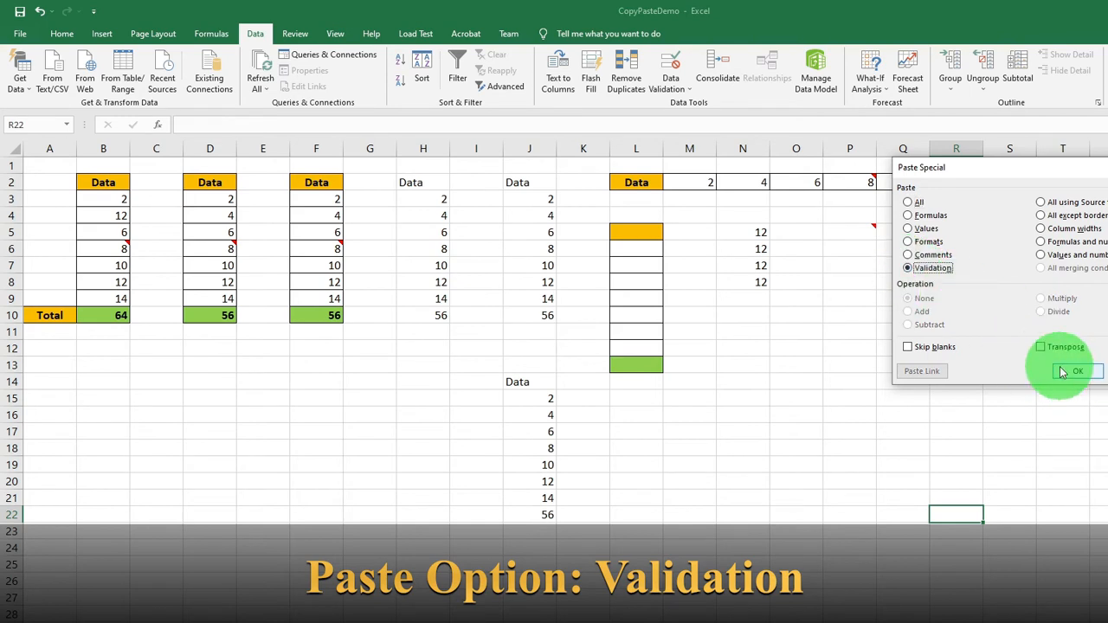
{"action": "left_click", "coordinate": [1063, 372]}
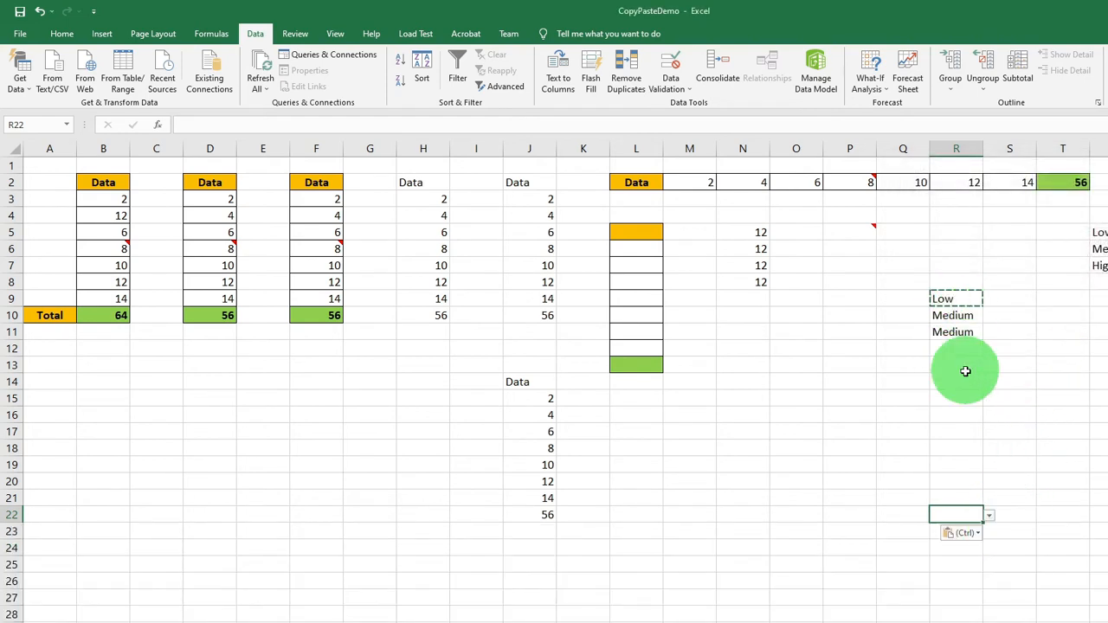
Test the dropdown list in R22 by choosing Medium and finally High.
{"action": "left_click", "coordinate": [994, 522]}
{"action": "left_click", "coordinate": [955, 539]}
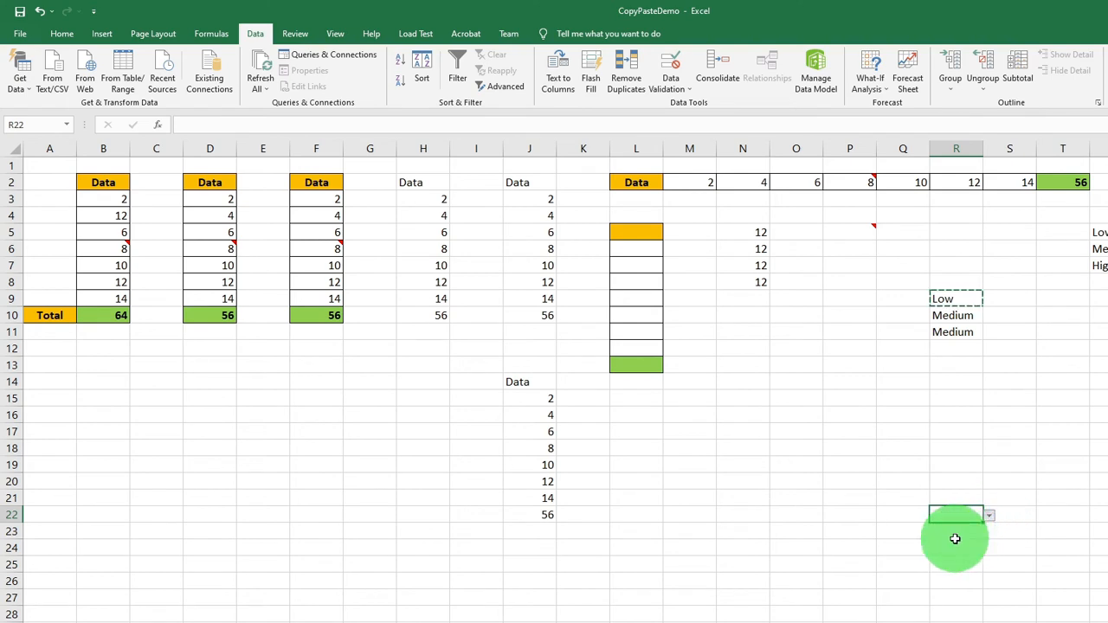
{"action": "left_click", "coordinate": [991, 517]}
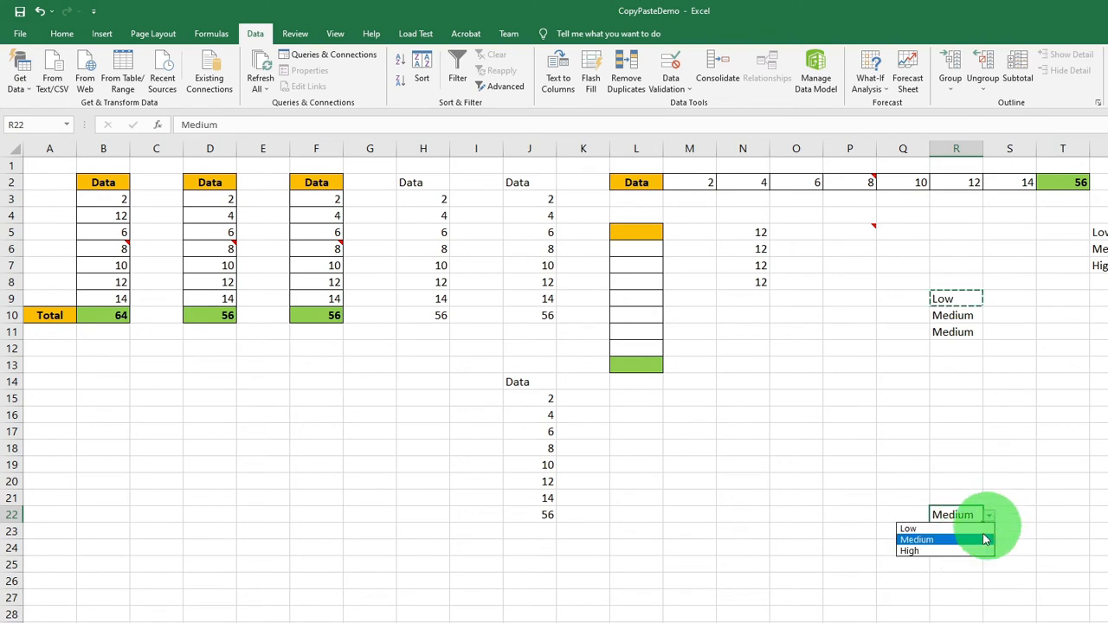
{"action": "left_click", "coordinate": [943, 552]}
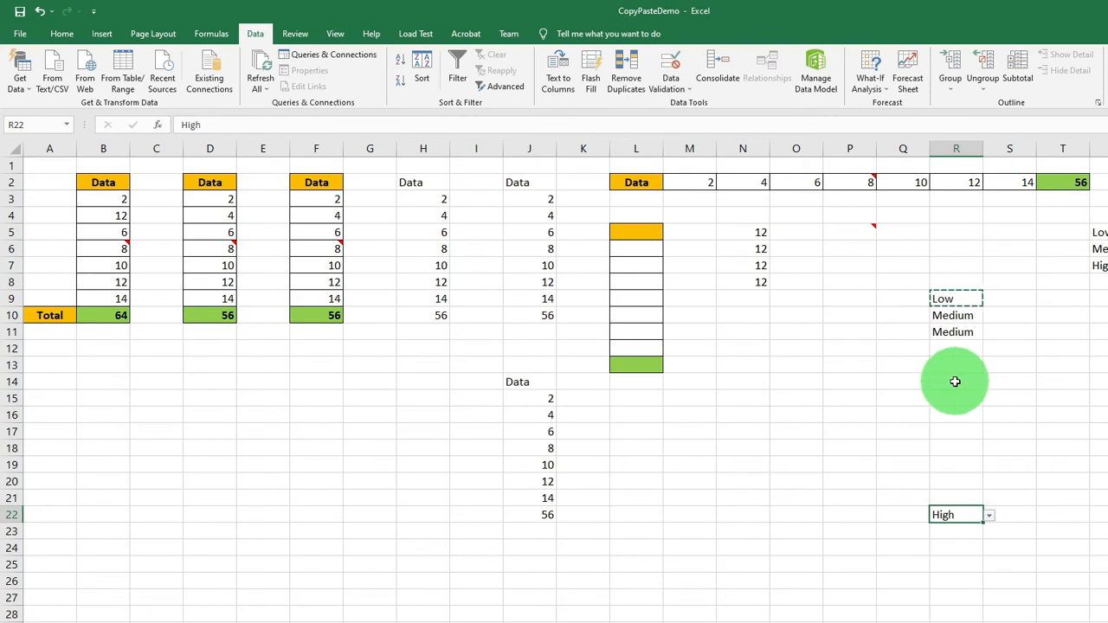
Copy R10 with a regular paste into N19 and check the dropdown list there.
{"action": "left_click", "coordinate": [948, 315]}
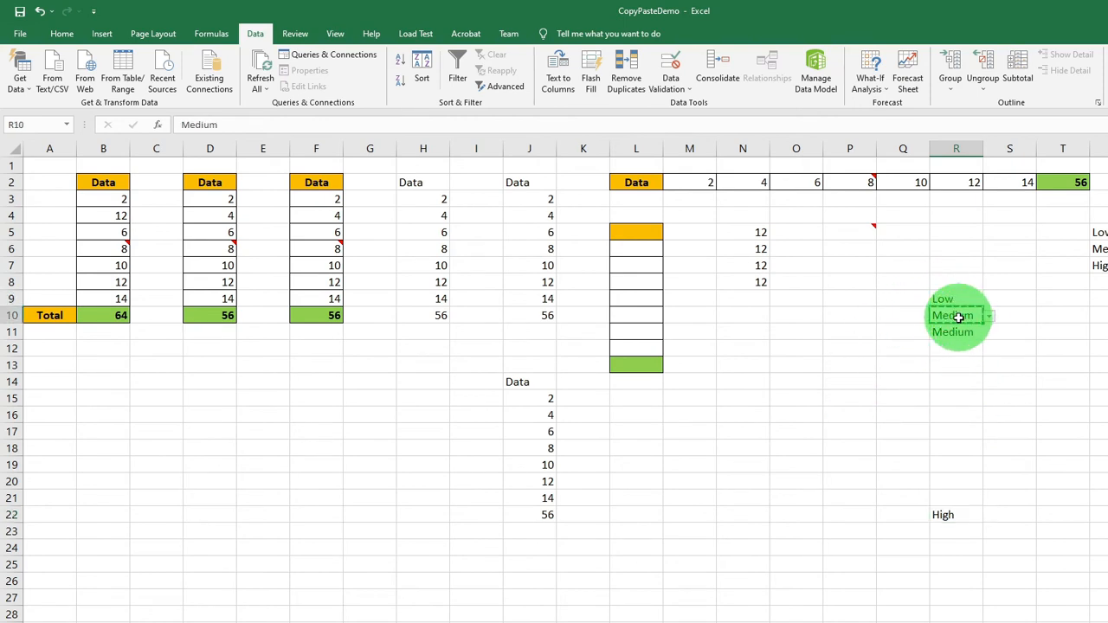
{"action": "left_click", "coordinate": [744, 468]}
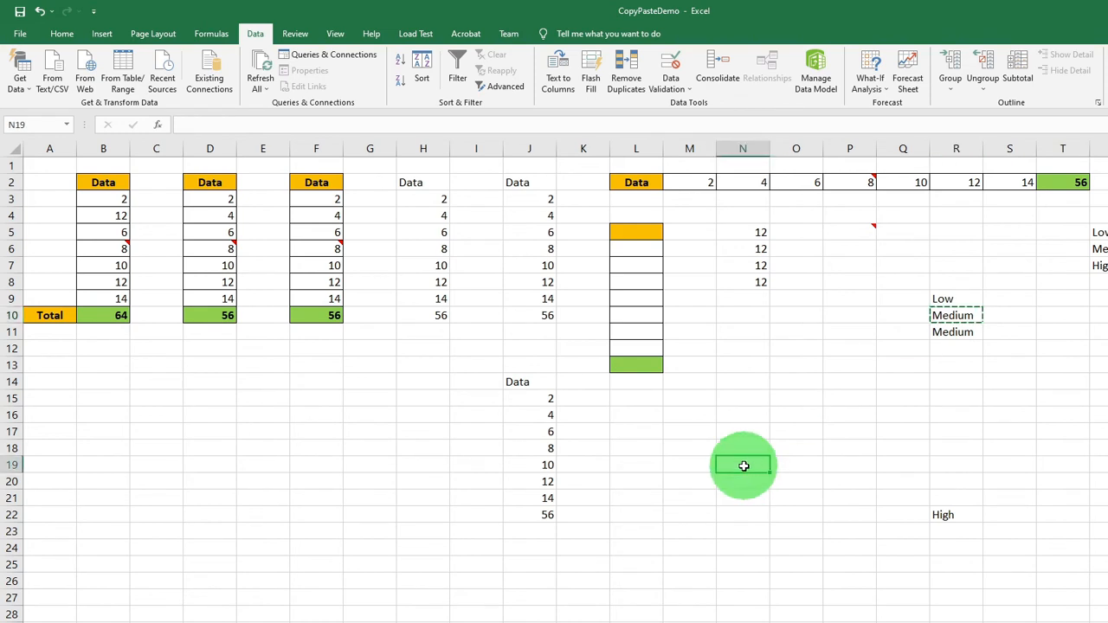
{"action": "type", "text": "Medium"}
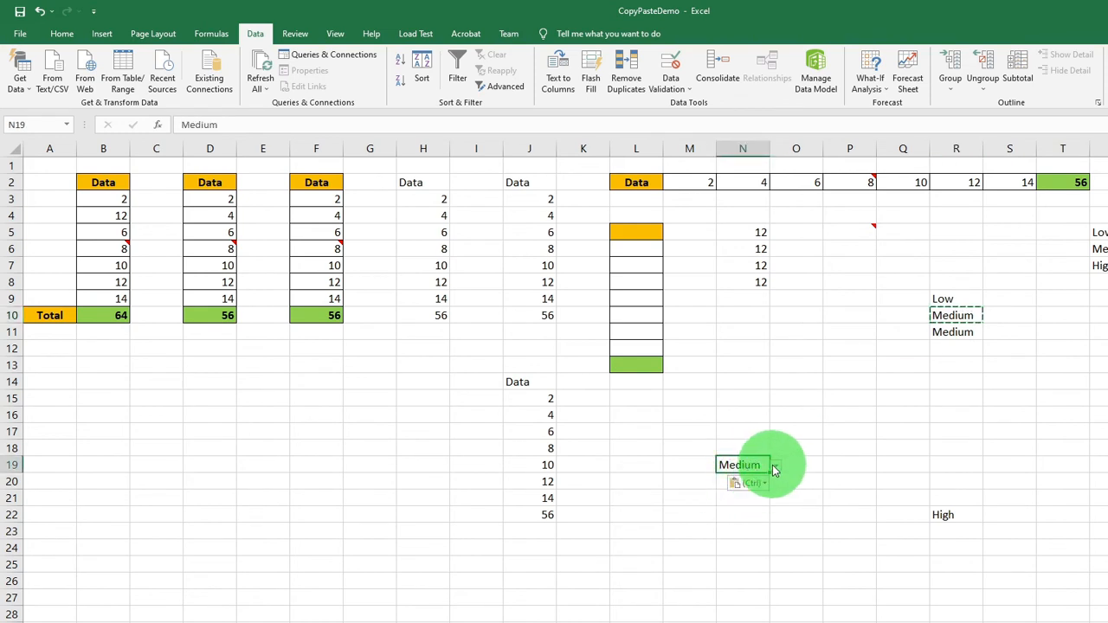
{"action": "left_click", "coordinate": [775, 466]}
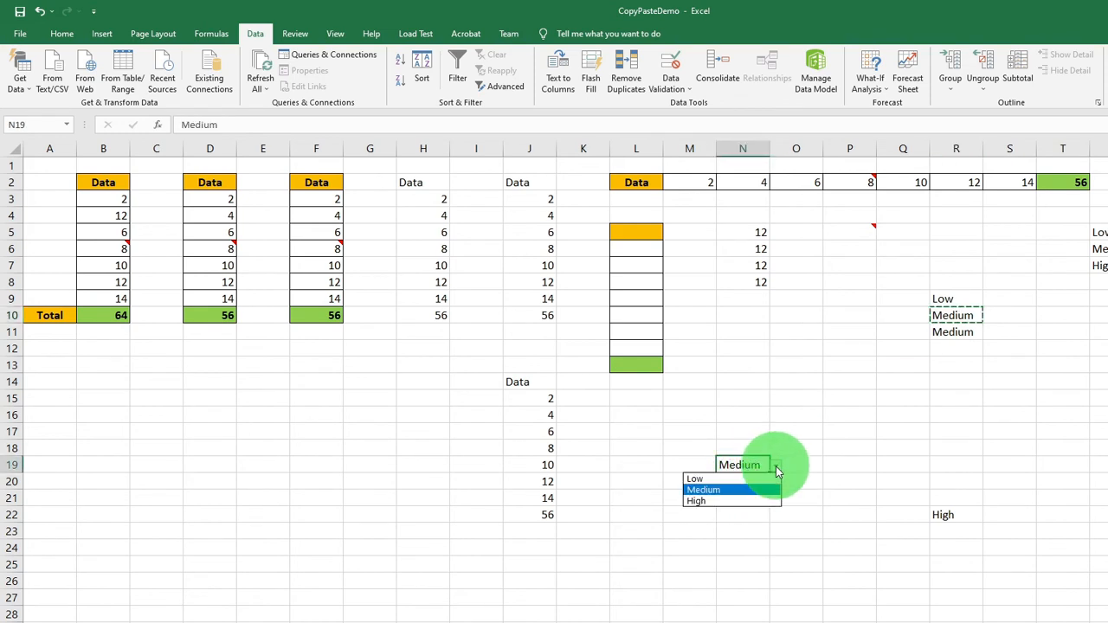
{"action": "left_click", "coordinate": [775, 466]}
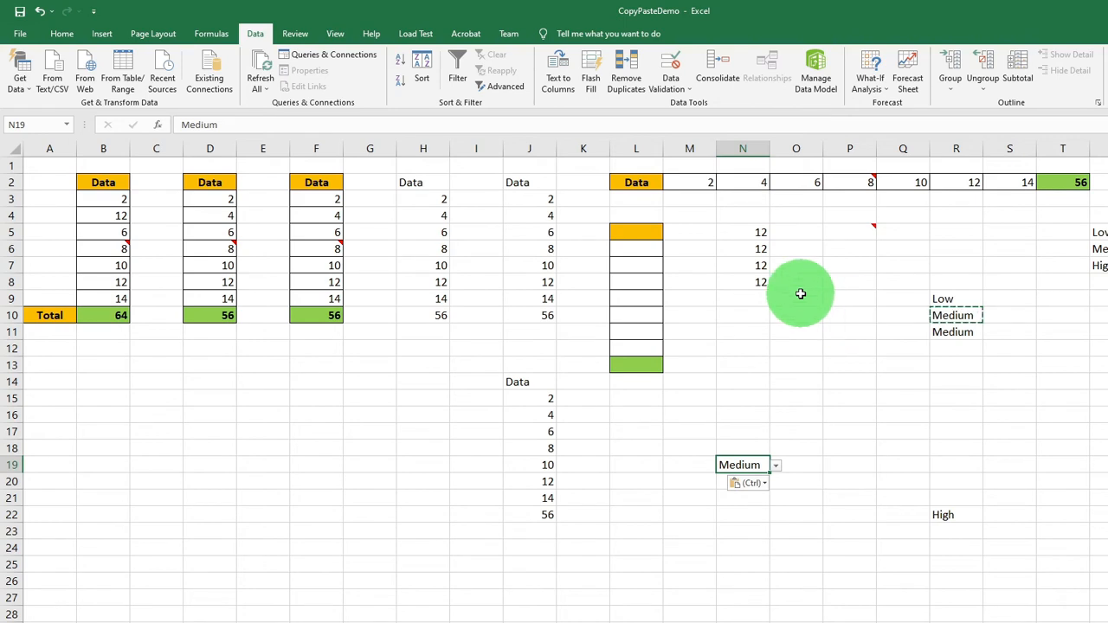
Apply a different built-in theme that uses the Rockwell font to the CopyPasteDemo workbook.
{"action": "left_click", "coordinate": [286, 397]}
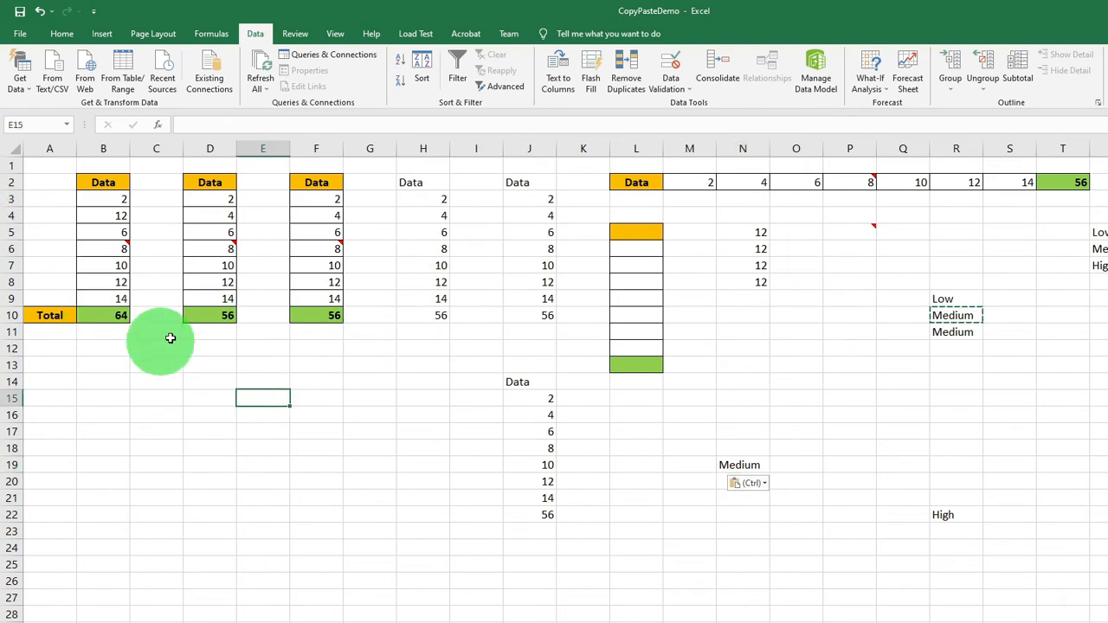
{"action": "left_click", "coordinate": [152, 35]}
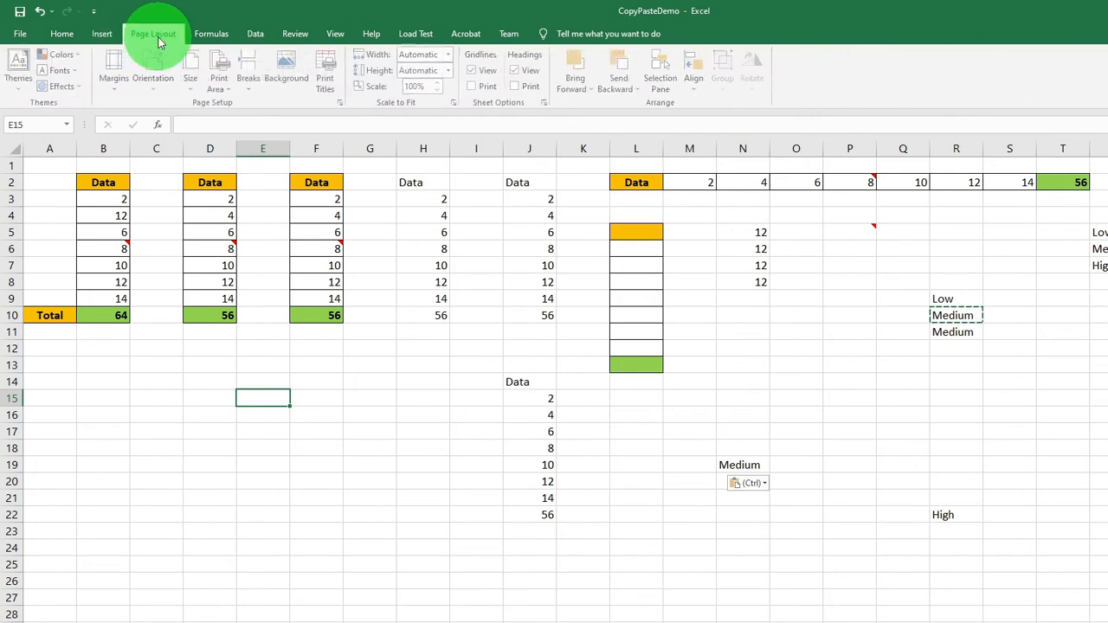
{"action": "left_click", "coordinate": [24, 94]}
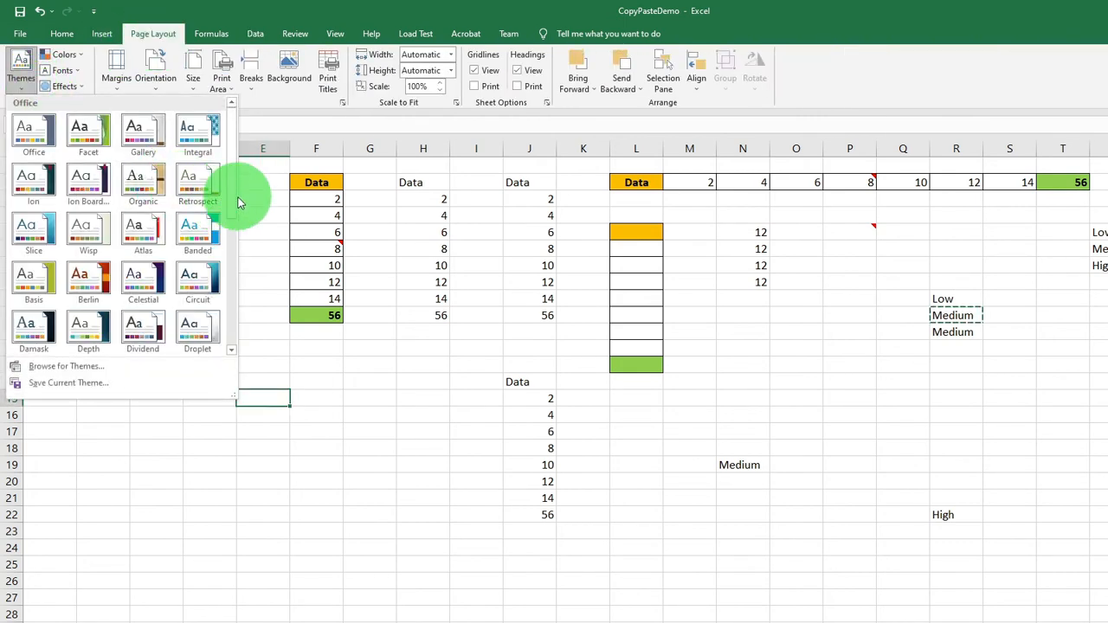
{"action": "left_click_drag", "start_coordinate": [232, 200], "coordinate": [222, 335]}
{"action": "left_click", "coordinate": [26, 322]}
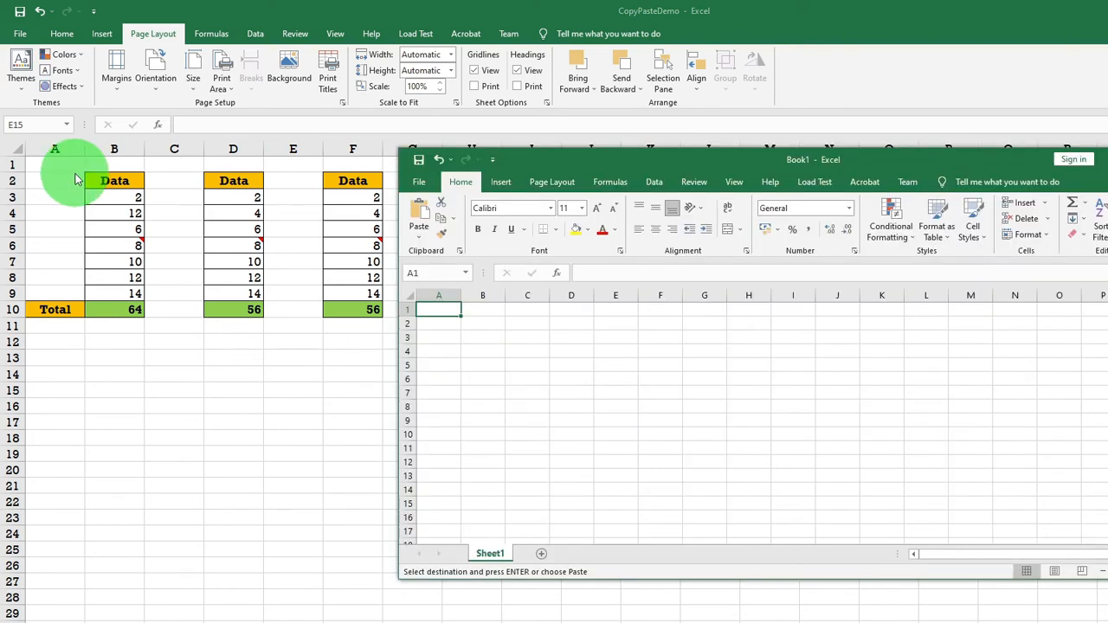
Shrink the CopyPasteDemo workbook from full screen to a smaller window and copy the range B2:B11.
{"action": "left_click", "coordinate": [106, 177]}
{"action": "double_click", "coordinate": [341, 9]}
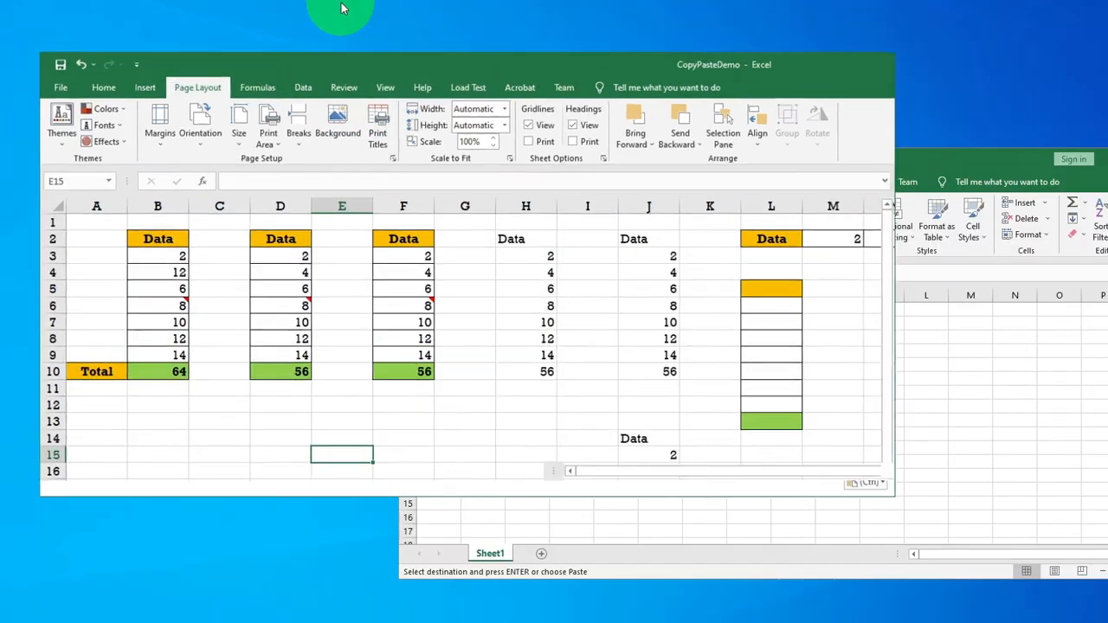
{"action": "left_click_drag", "start_coordinate": [182, 251], "coordinate": [181, 387]}
{"action": "key", "text": "ctrl+c"}
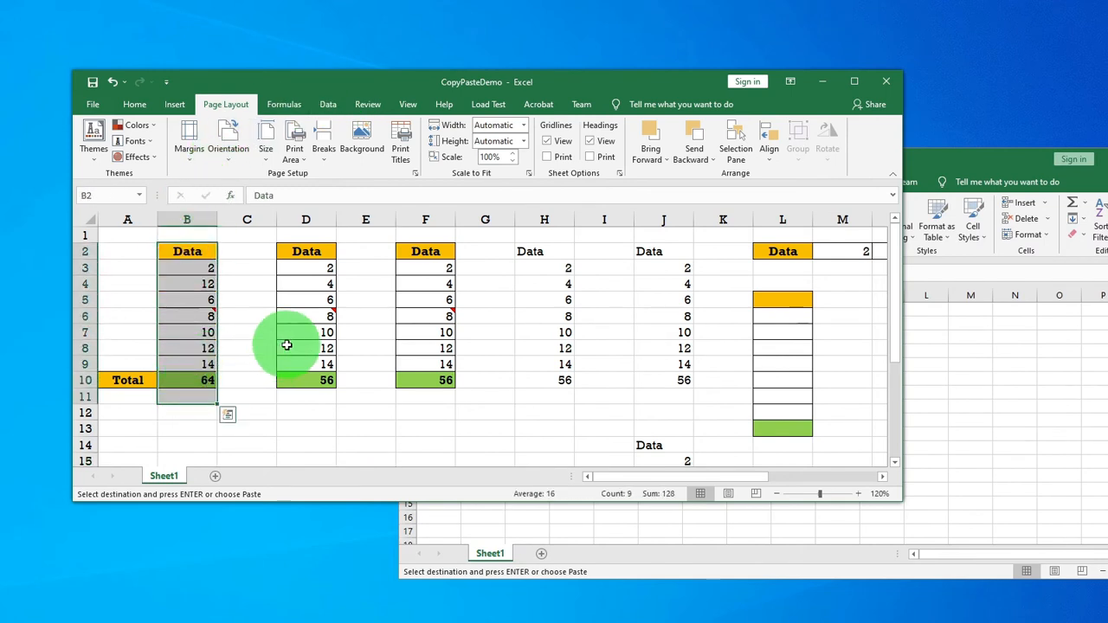
Switch to the Book1 workbook and paste the copied range normally at B2.
{"action": "left_click", "coordinate": [987, 342]}
{"action": "left_click", "coordinate": [483, 323]}
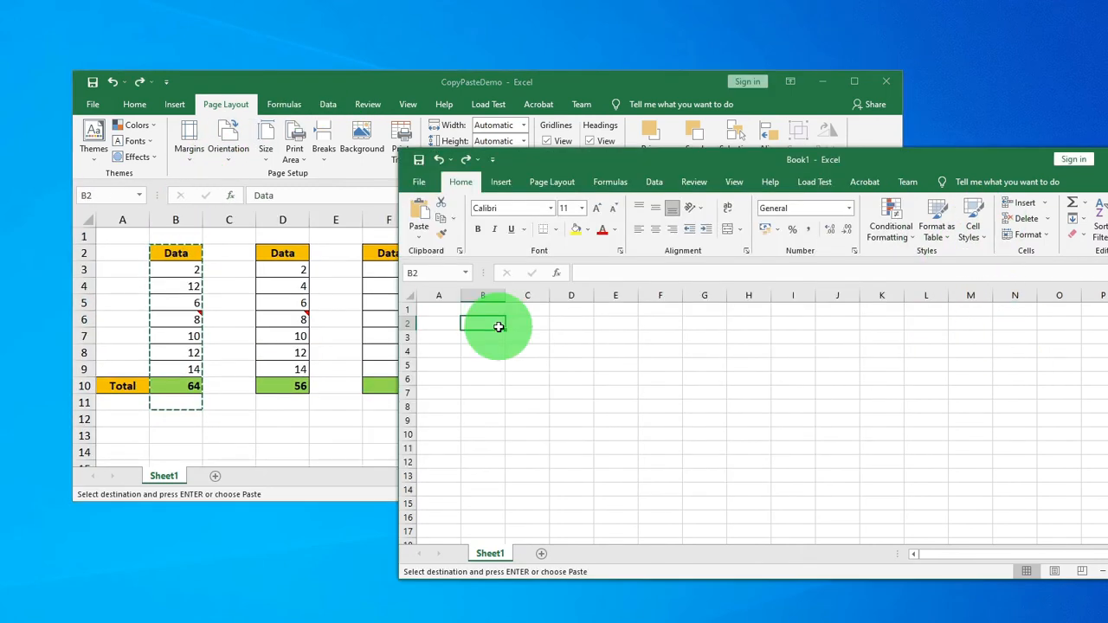
{"action": "key", "text": "ctrl+v"}
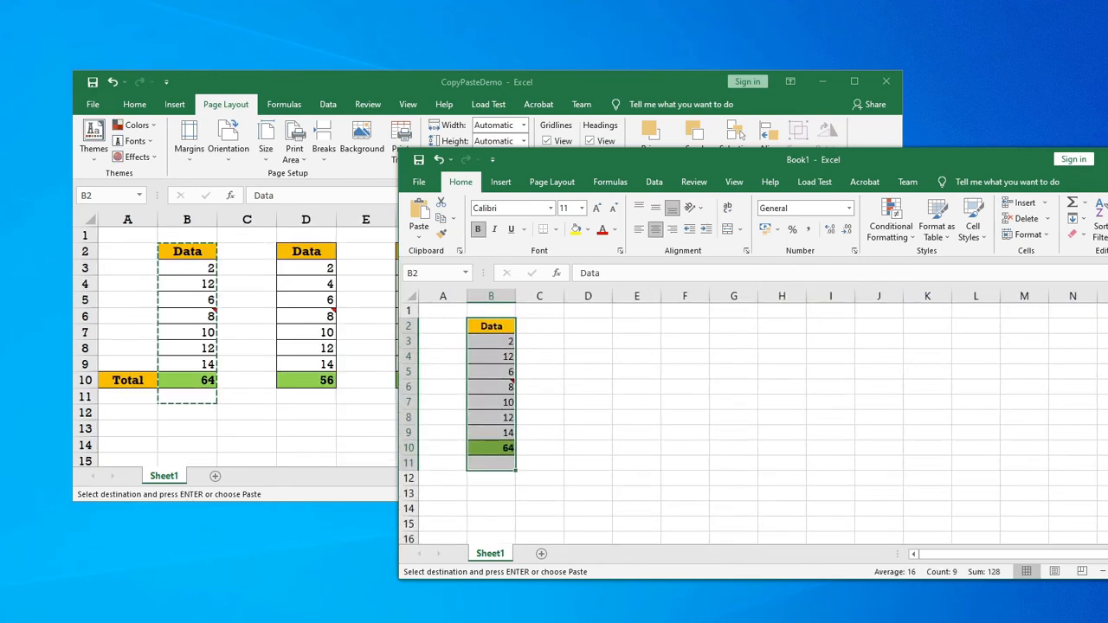
{"action": "left_click", "coordinate": [665, 445]}
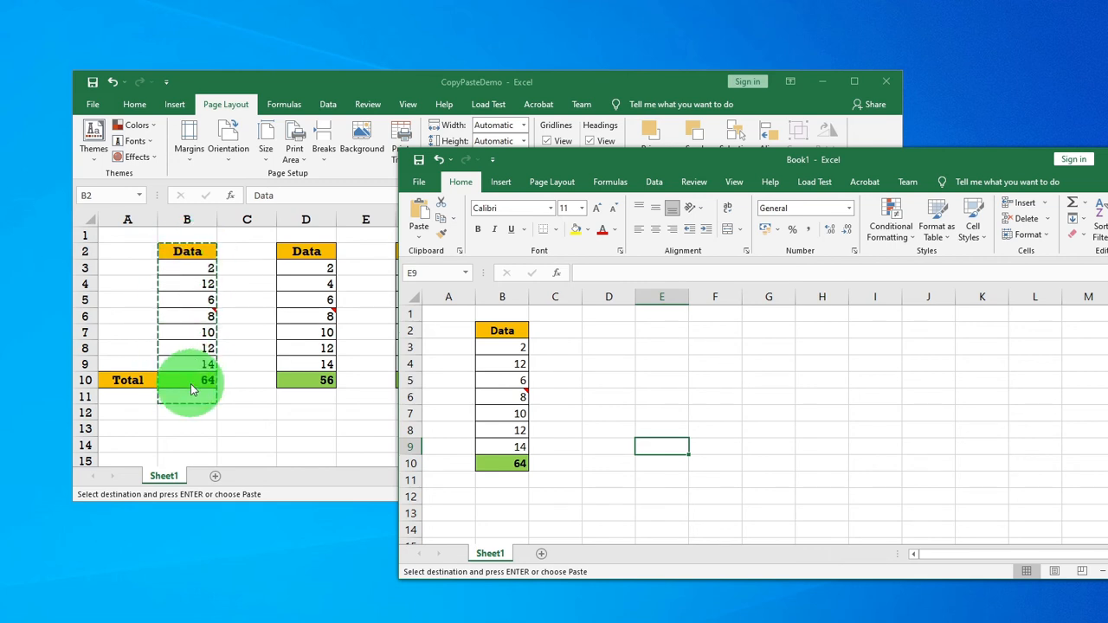
Paste the copied range at D2 of Book1 with the All using Source theme option, and return to a maximized CopyPasteDemo window.
{"action": "left_click", "coordinate": [597, 330]}
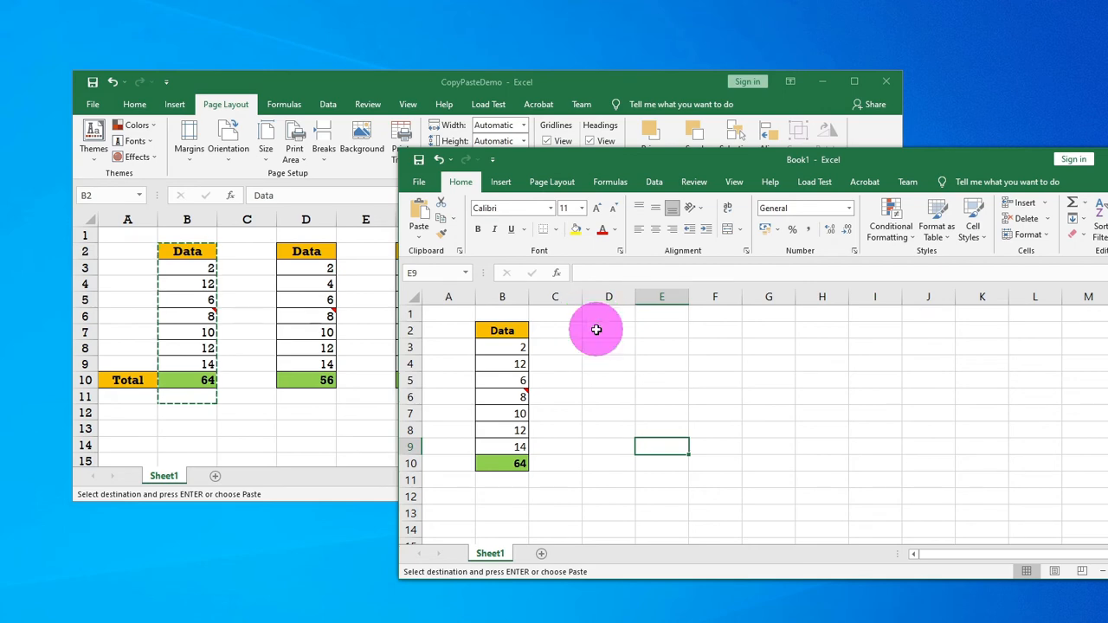
{"action": "right_click", "coordinate": [596, 330]}
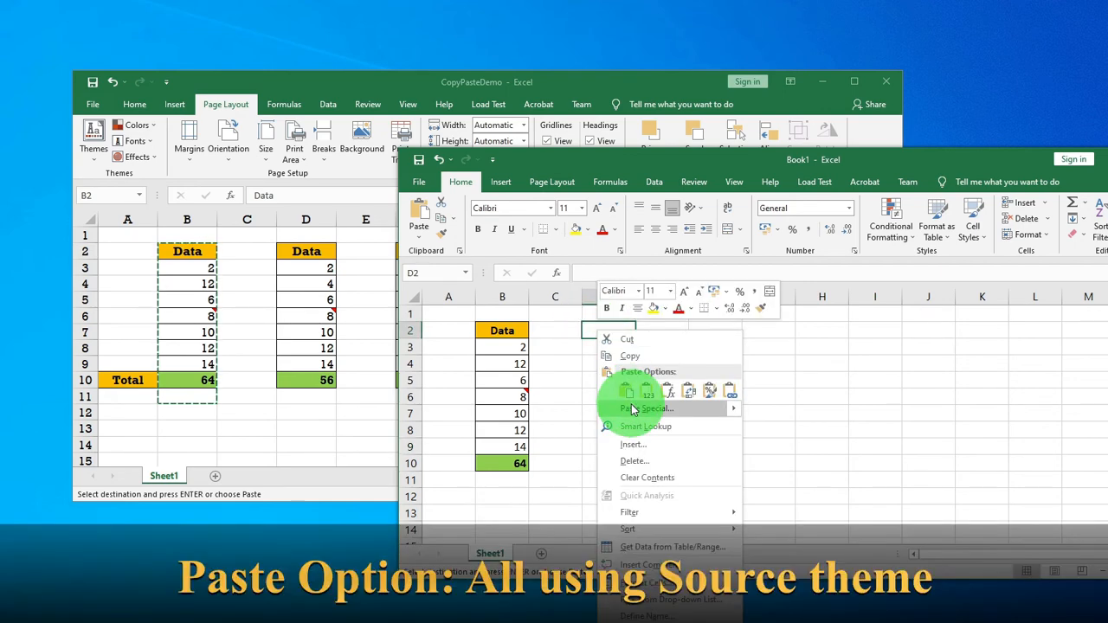
{"action": "left_click", "coordinate": [645, 408]}
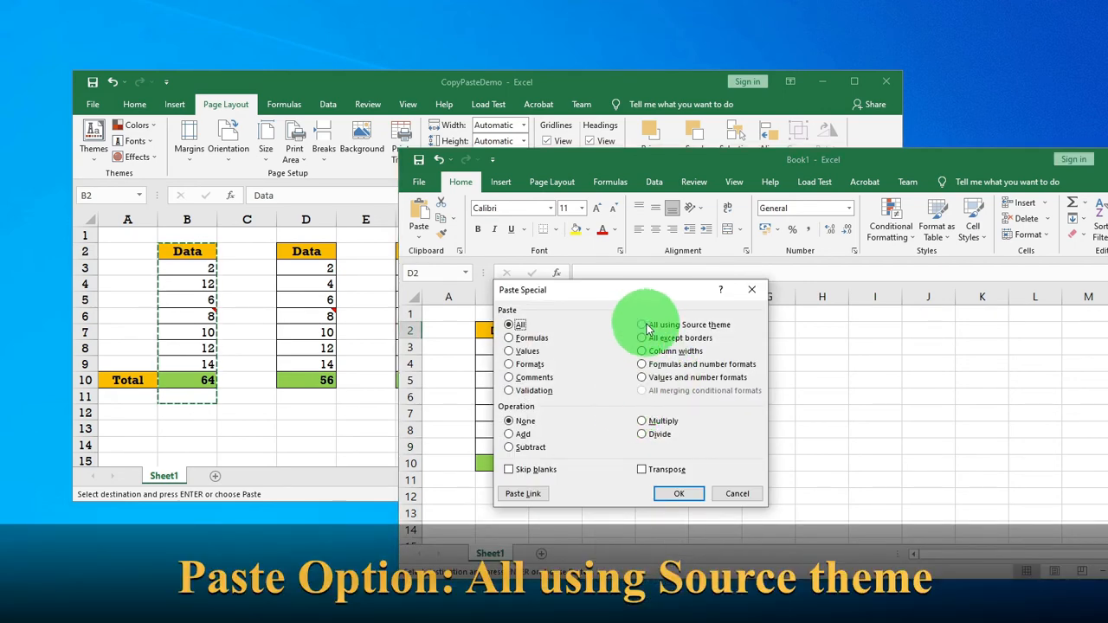
{"action": "left_click", "coordinate": [672, 492]}
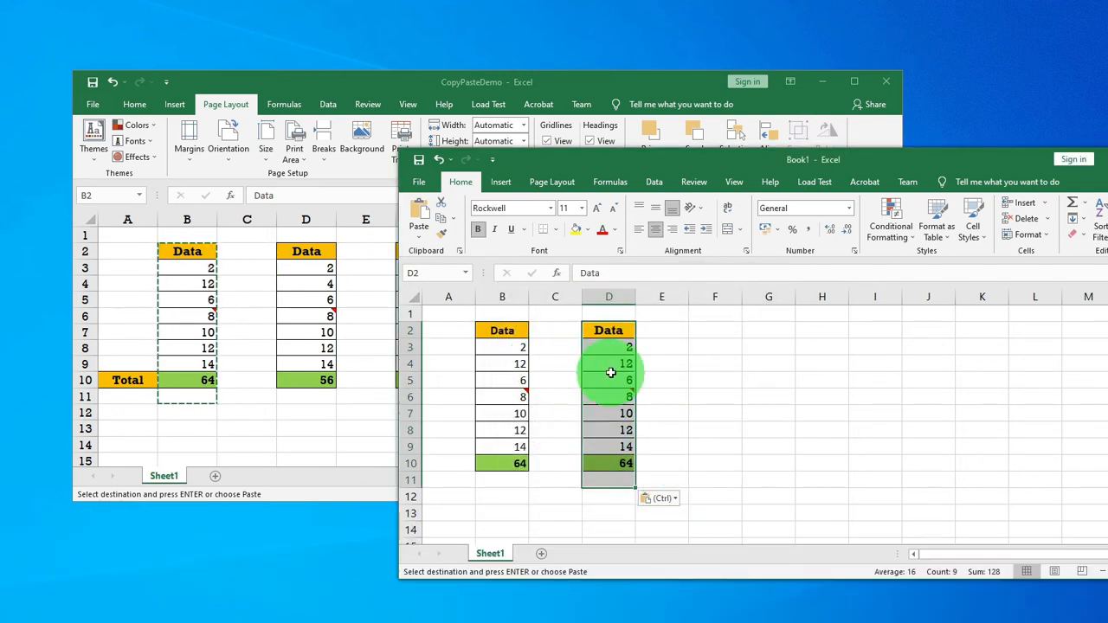
{"action": "left_click", "coordinate": [612, 331]}
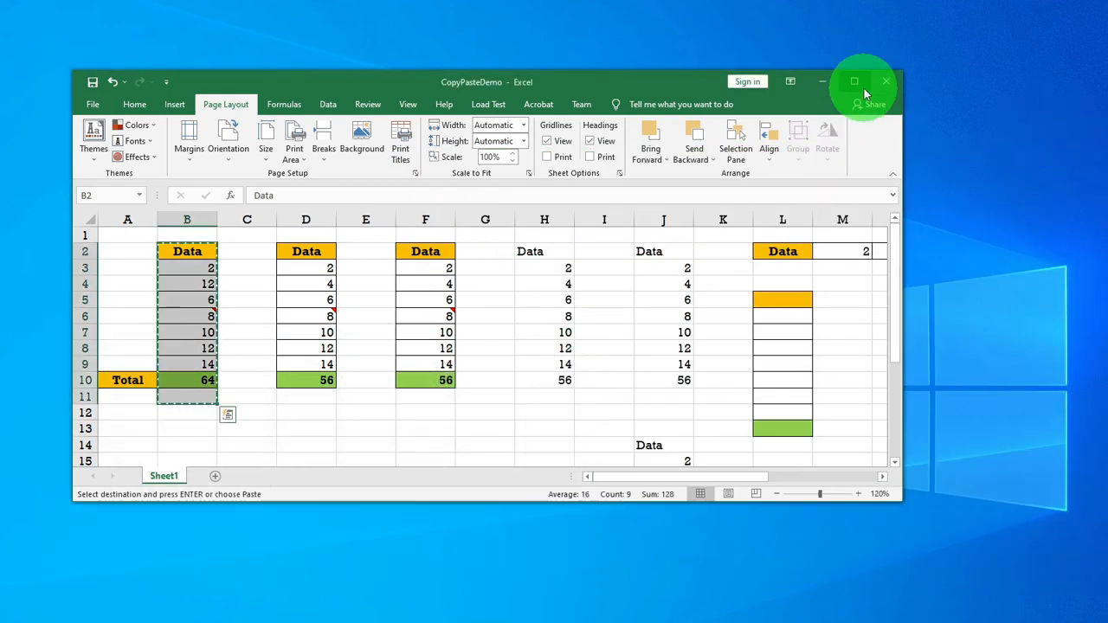
{"action": "left_click", "coordinate": [856, 83]}
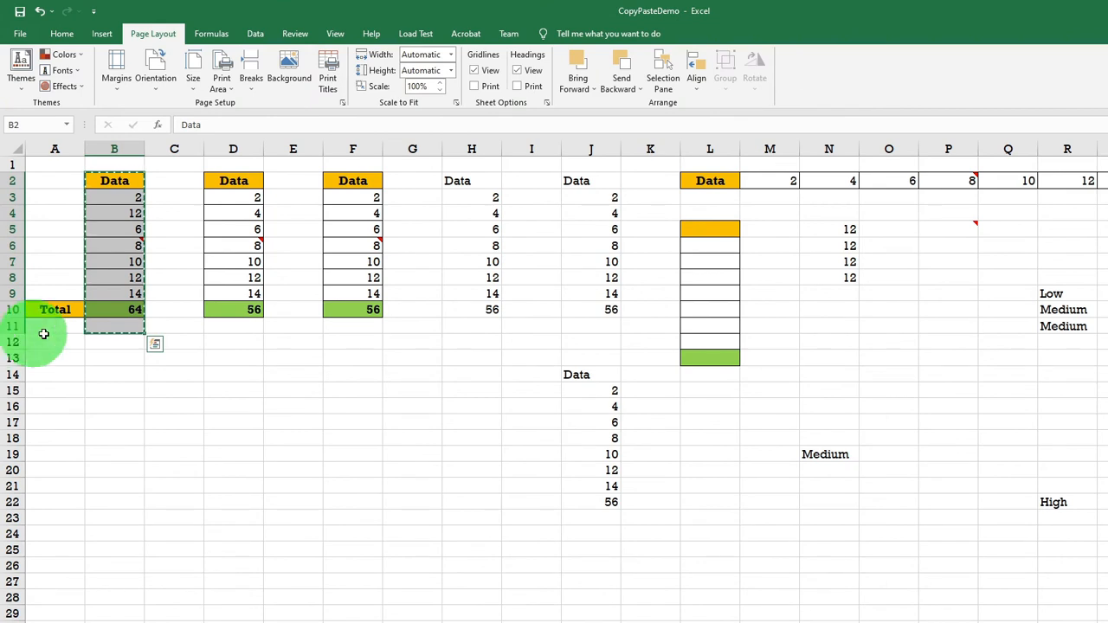
{"action": "right_click", "coordinate": [173, 407]}
{"action": "left_click", "coordinate": [238, 492]}
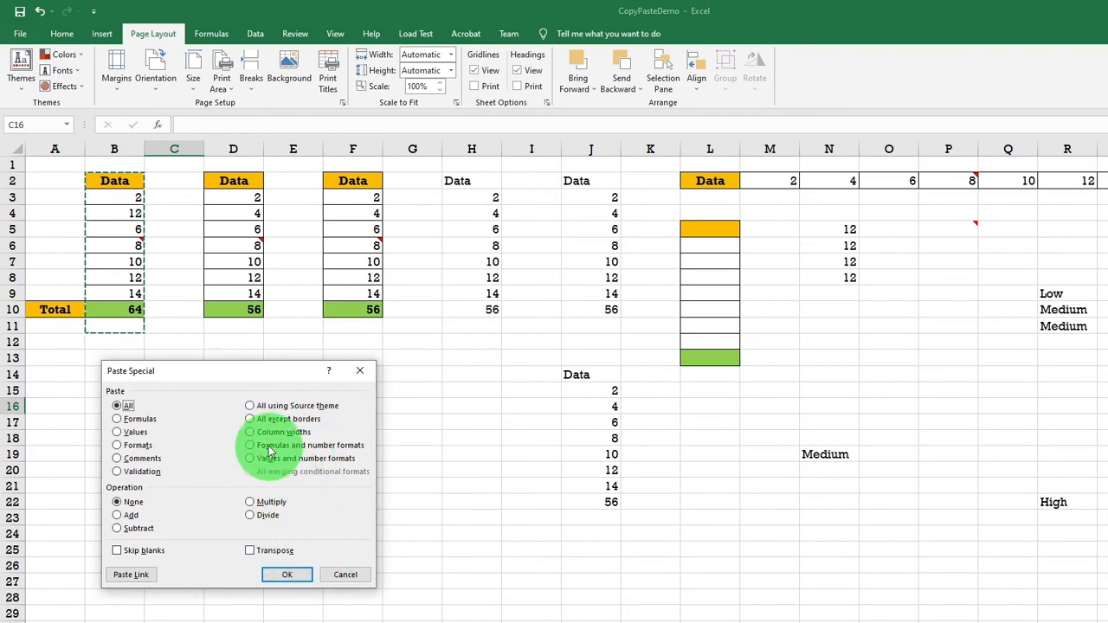
{"action": "left_click", "coordinate": [345, 575]}
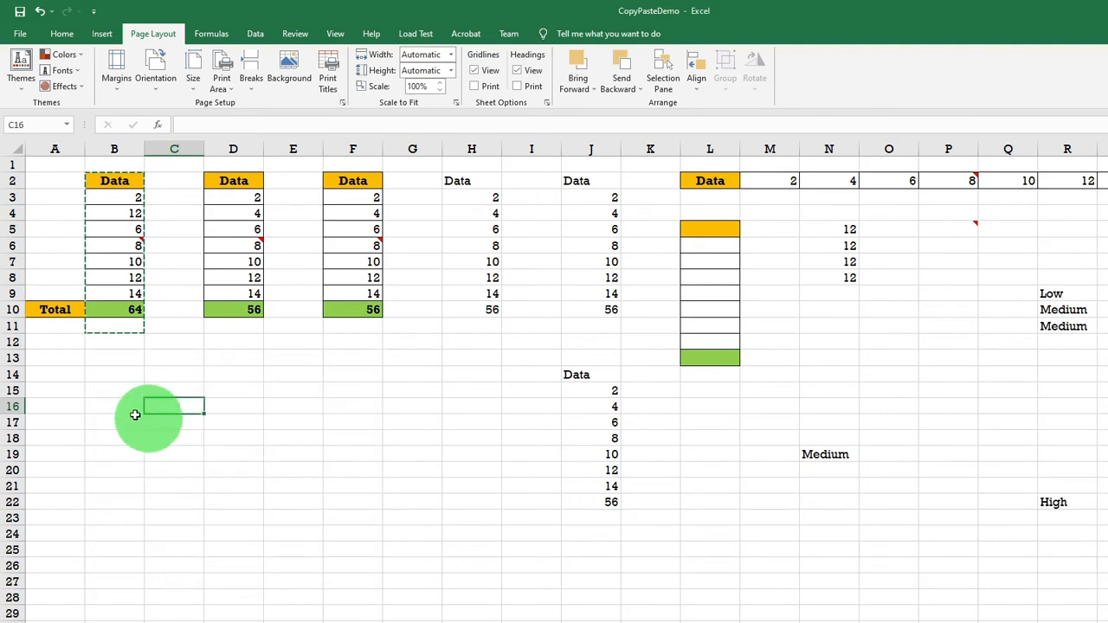
Paste the copied range B2:B11 at B15 with the Paste Special option All except borders.
{"action": "left_click", "coordinate": [103, 392]}
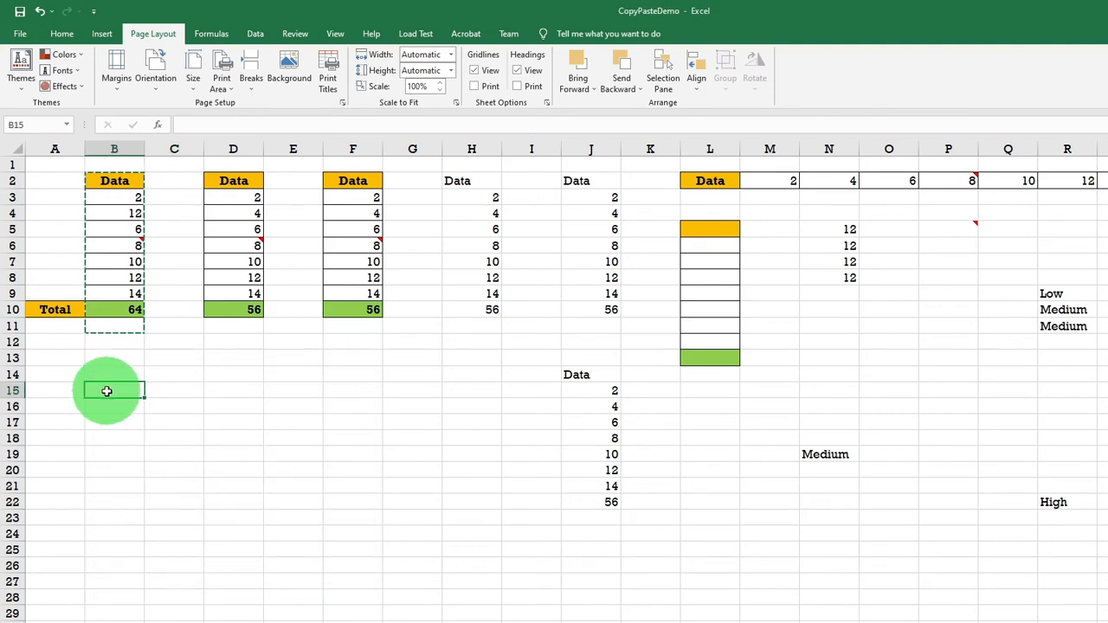
{"action": "right_click", "coordinate": [107, 391]}
{"action": "left_click", "coordinate": [182, 477]}
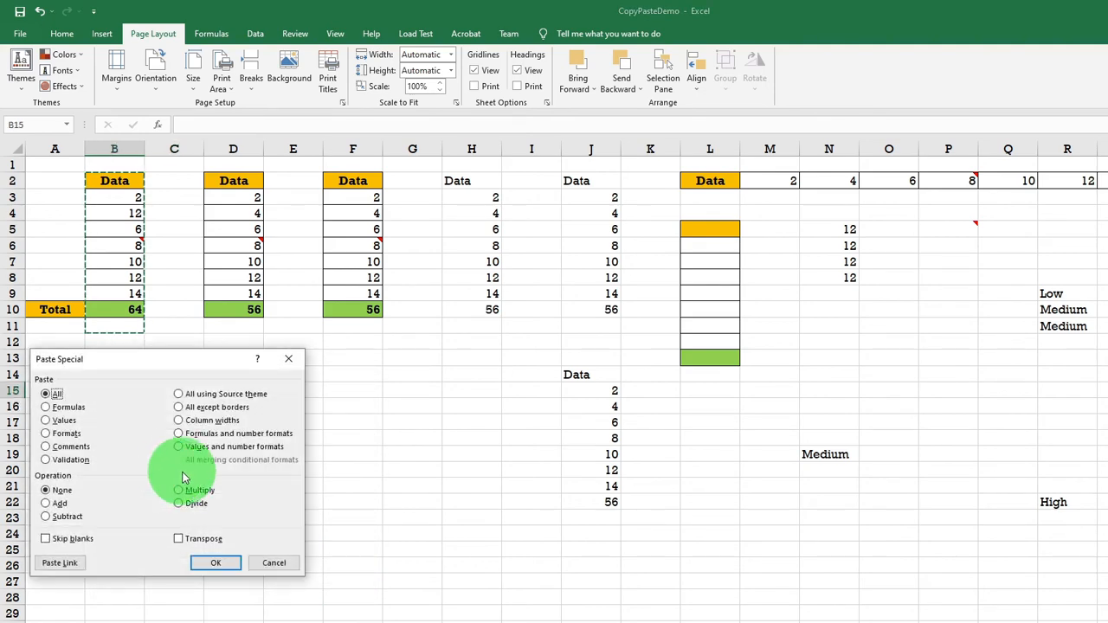
{"action": "left_click", "coordinate": [179, 407]}
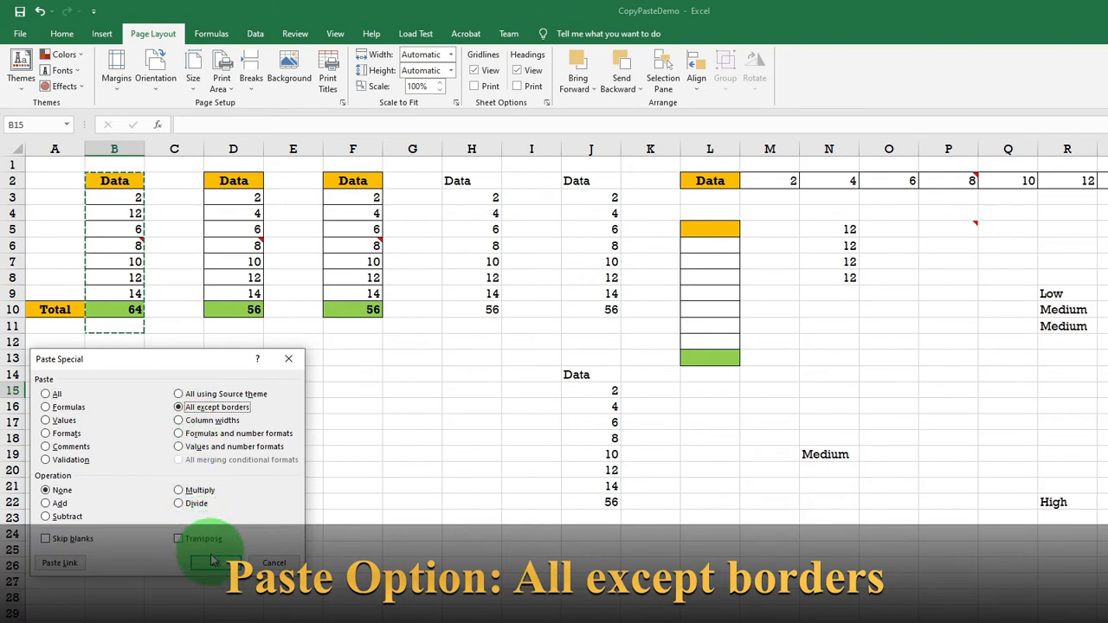
{"action": "left_click", "coordinate": [212, 565]}
{"action": "left_click", "coordinate": [174, 502]}
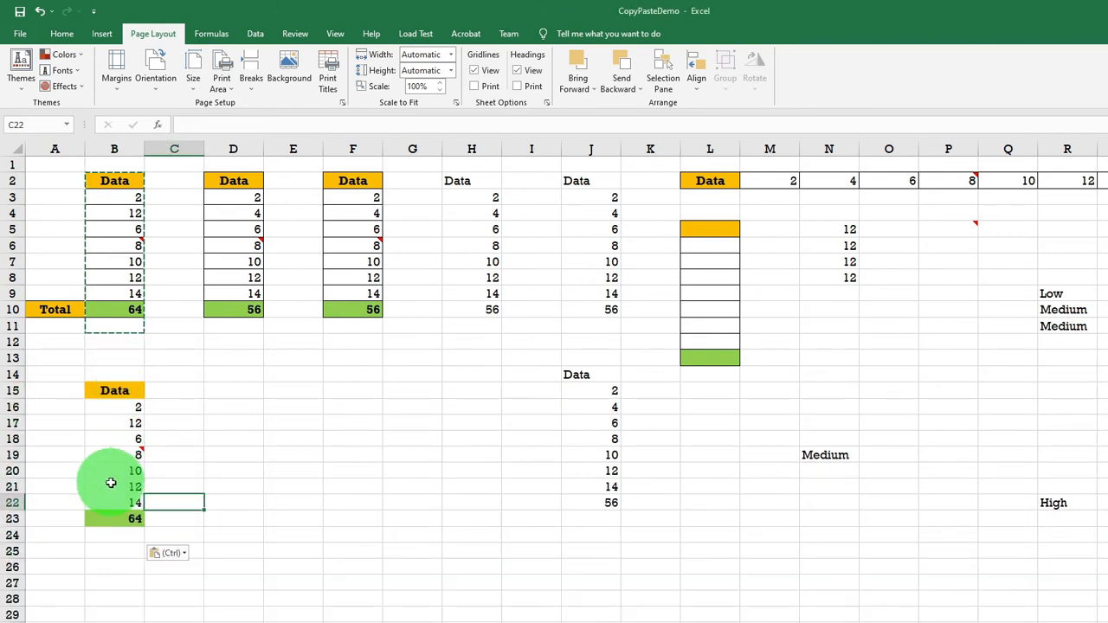
Check the pasted values in B15:B23 and the formula behind the total in B23.
{"action": "left_click", "coordinate": [126, 522]}
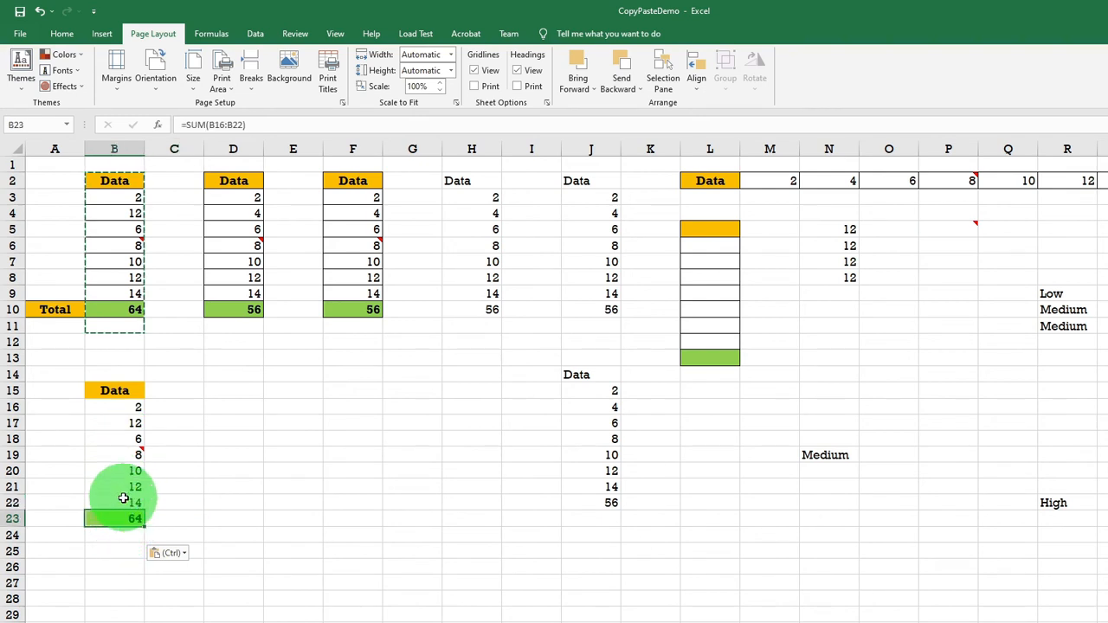
{"action": "left_click", "coordinate": [135, 501]}
{"action": "left_click", "coordinate": [130, 456]}
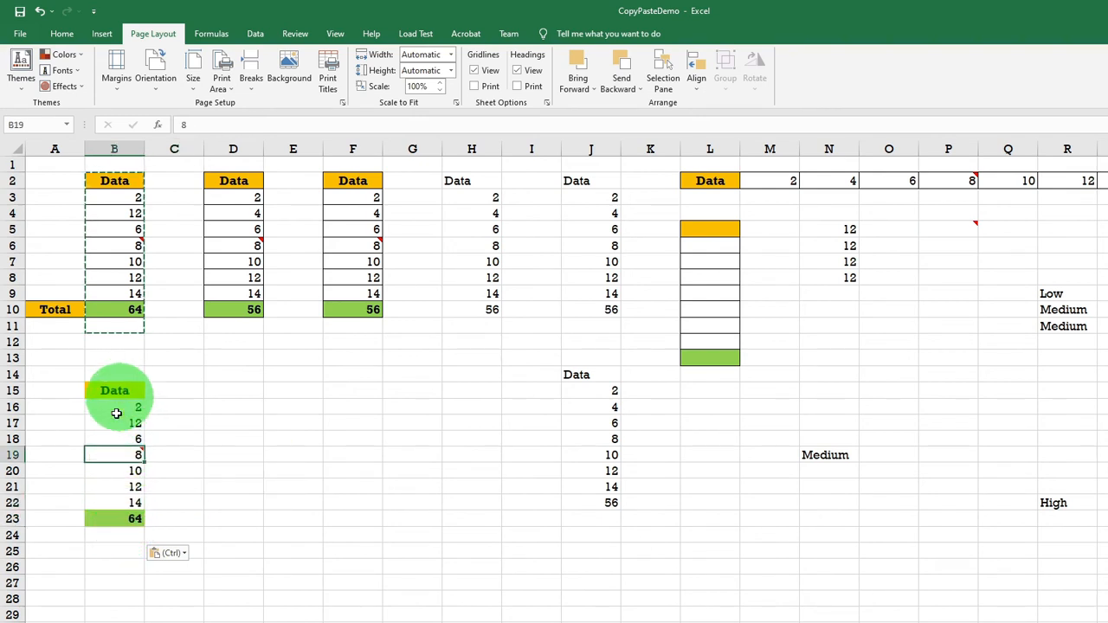
{"action": "left_click", "coordinate": [105, 517]}
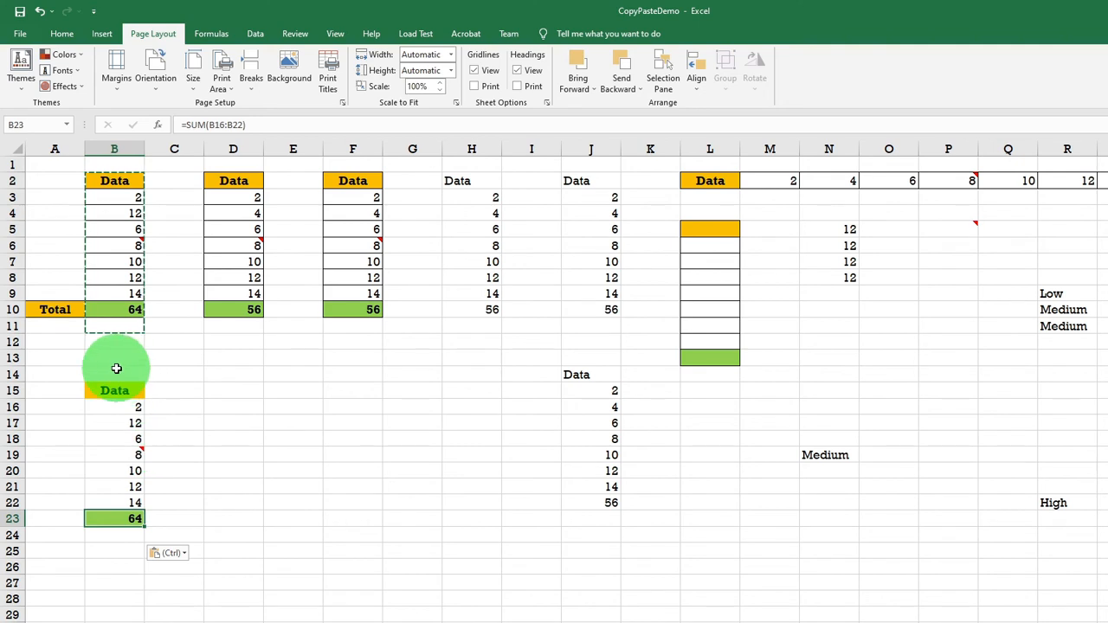
Narrow column E, copy cell B7 and paste it at E16 with the Paste Special option Column widths.
{"action": "left_click", "coordinate": [233, 391]}
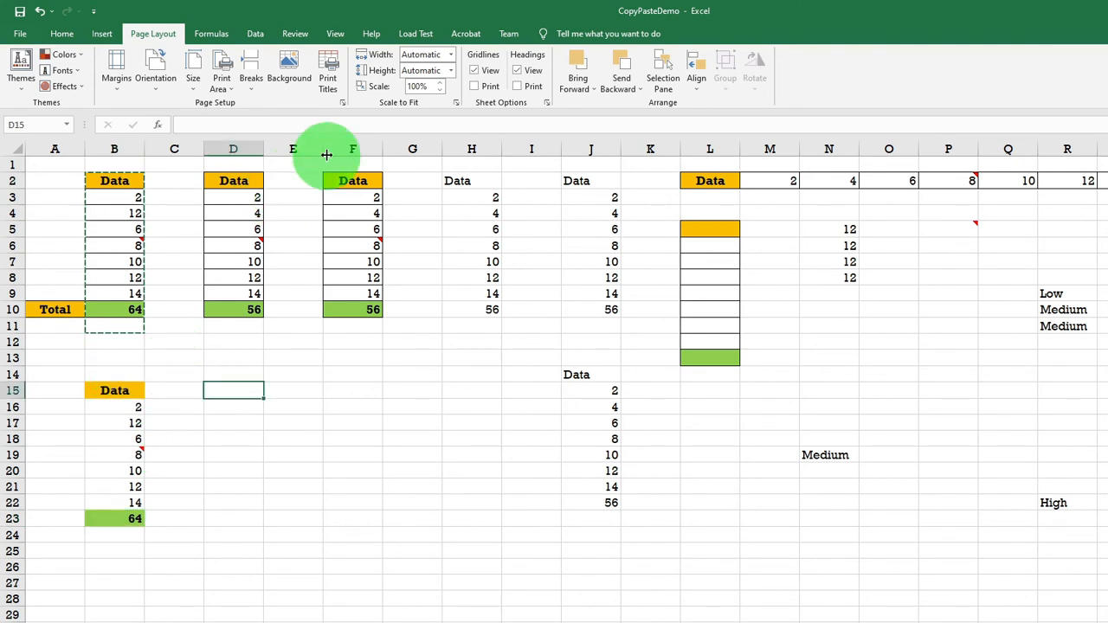
{"action": "left_click_drag", "start_coordinate": [327, 151], "coordinate": [279, 149]}
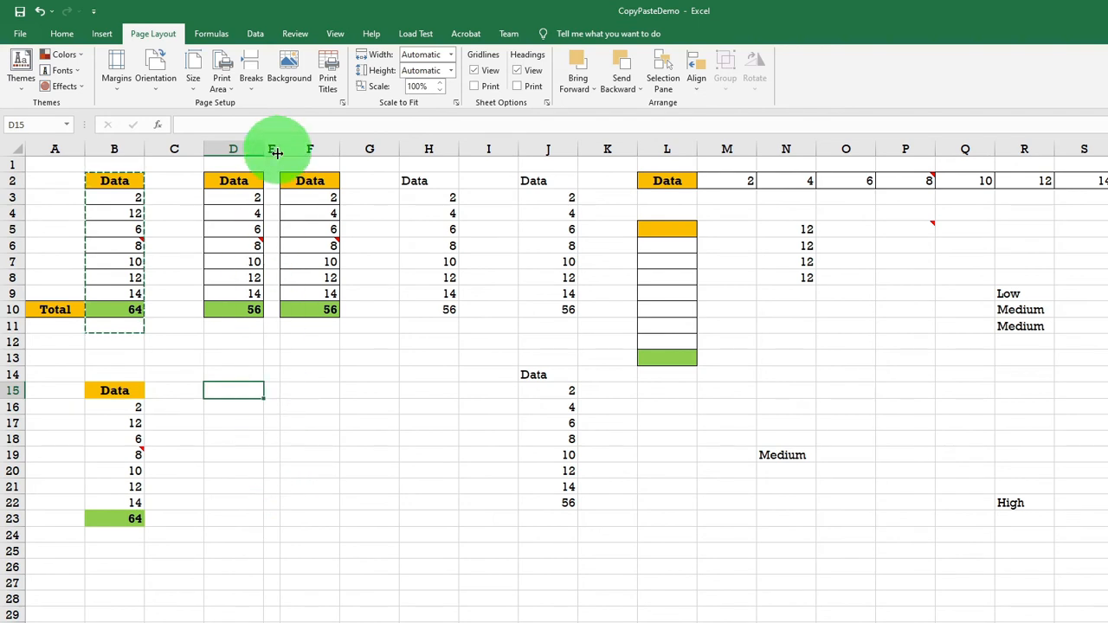
{"action": "left_click", "coordinate": [116, 266]}
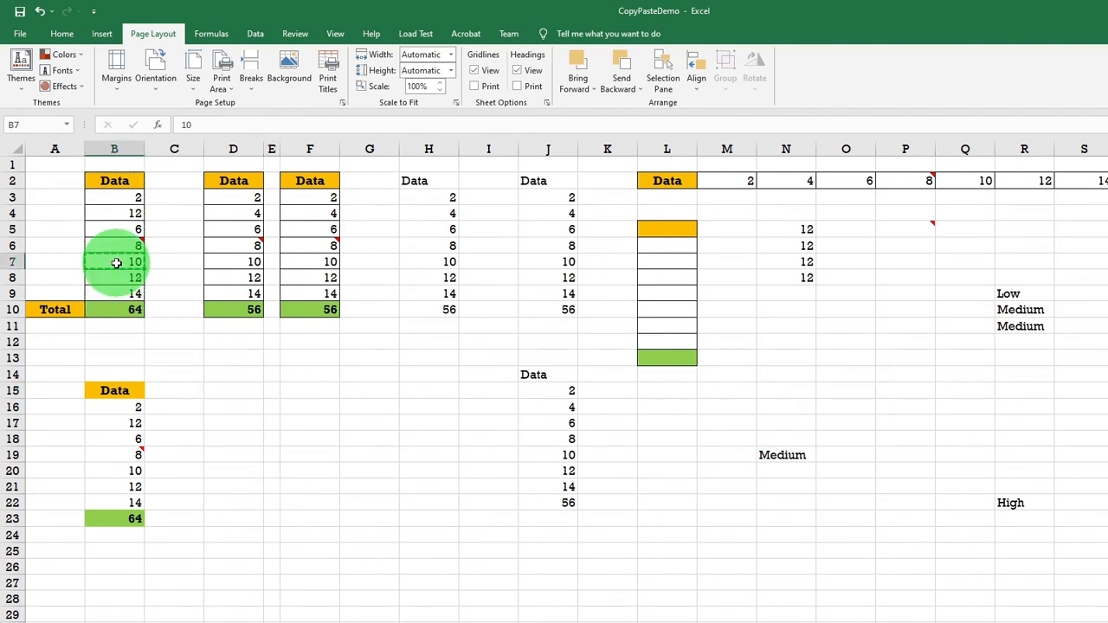
{"action": "right_click", "coordinate": [270, 408]}
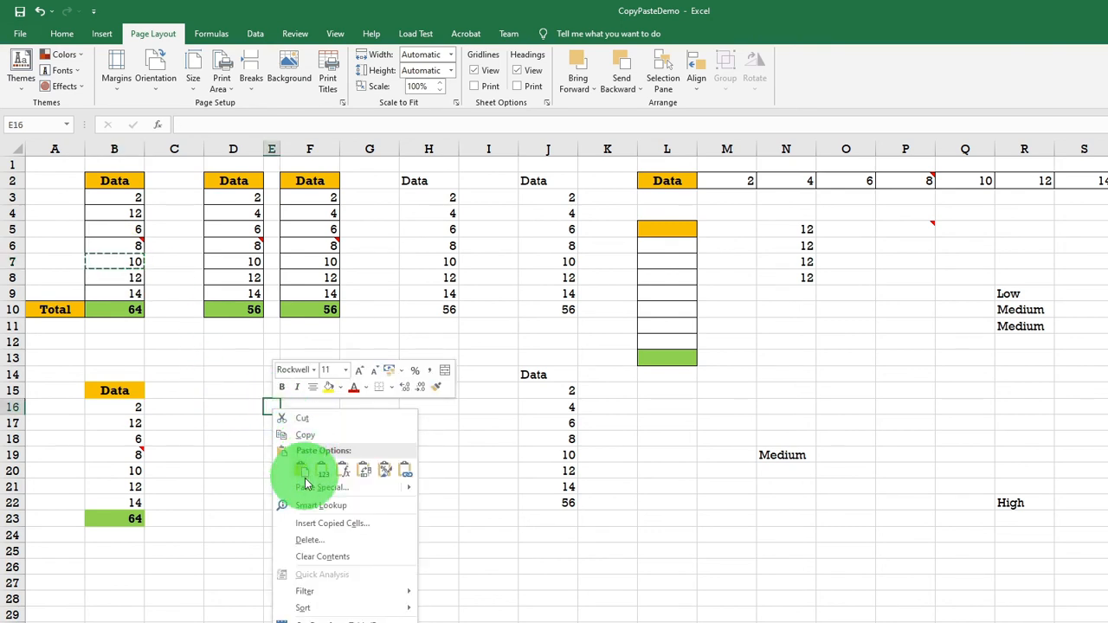
{"action": "left_click", "coordinate": [308, 487]}
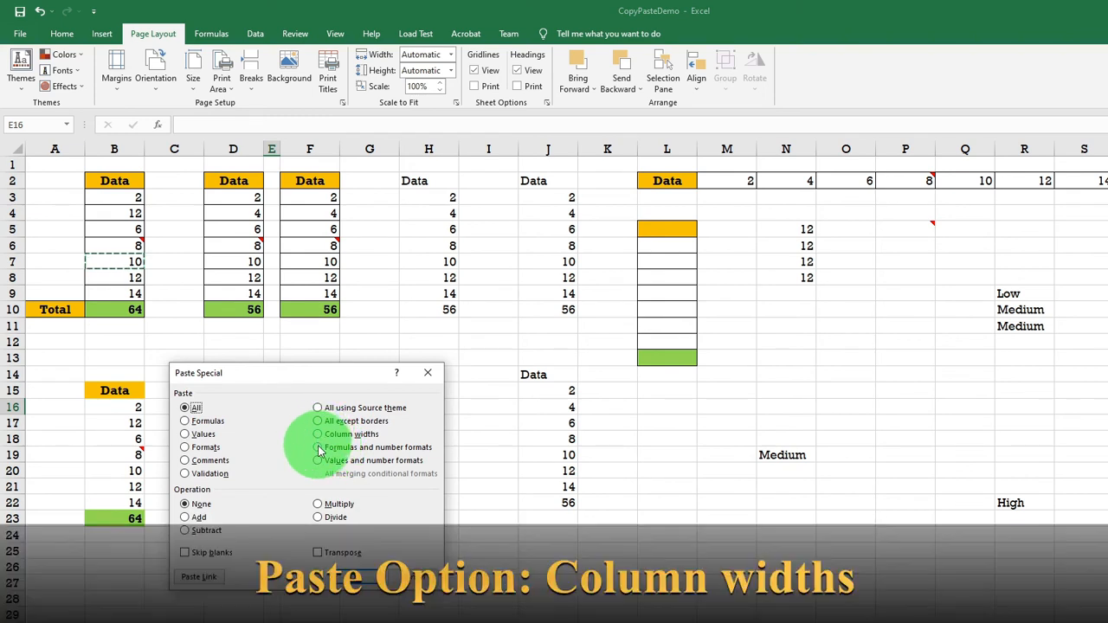
{"action": "left_click", "coordinate": [318, 434]}
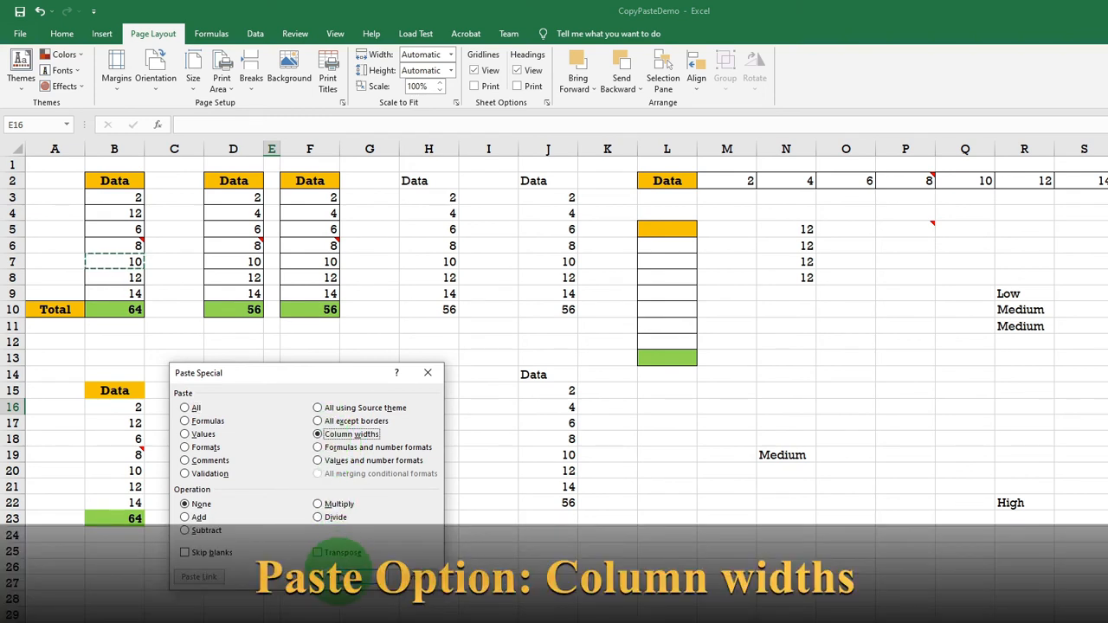
{"action": "left_click", "coordinate": [347, 576]}
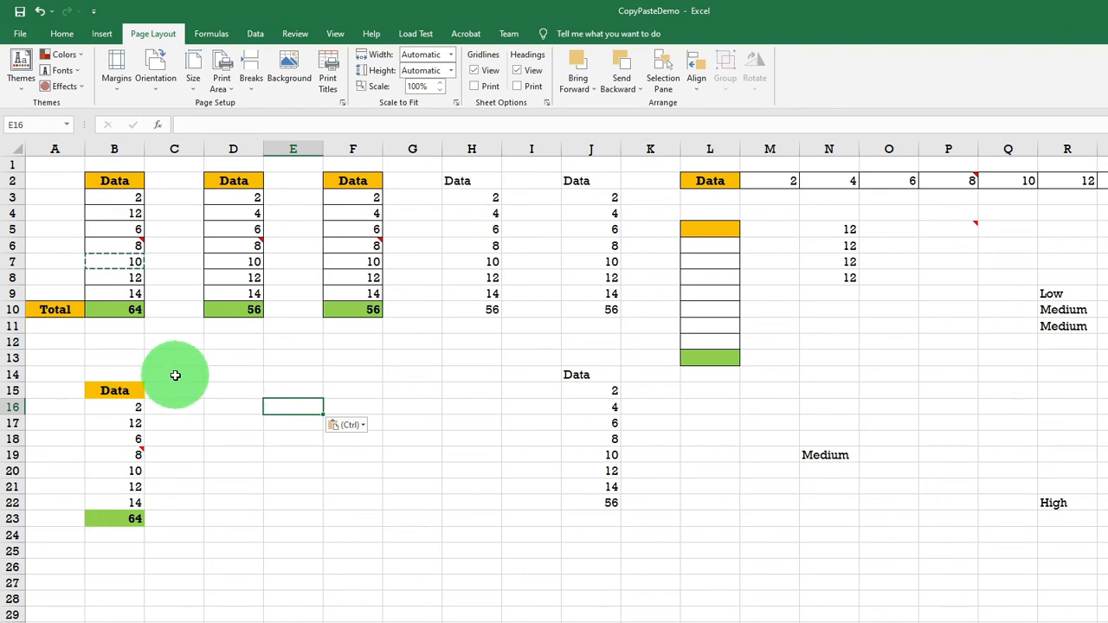
Copy the range B2:B10 and paste it at D15 with the Paste Special option Formulas and number formats.
{"action": "key", "text": "ctrl+alt+v"}
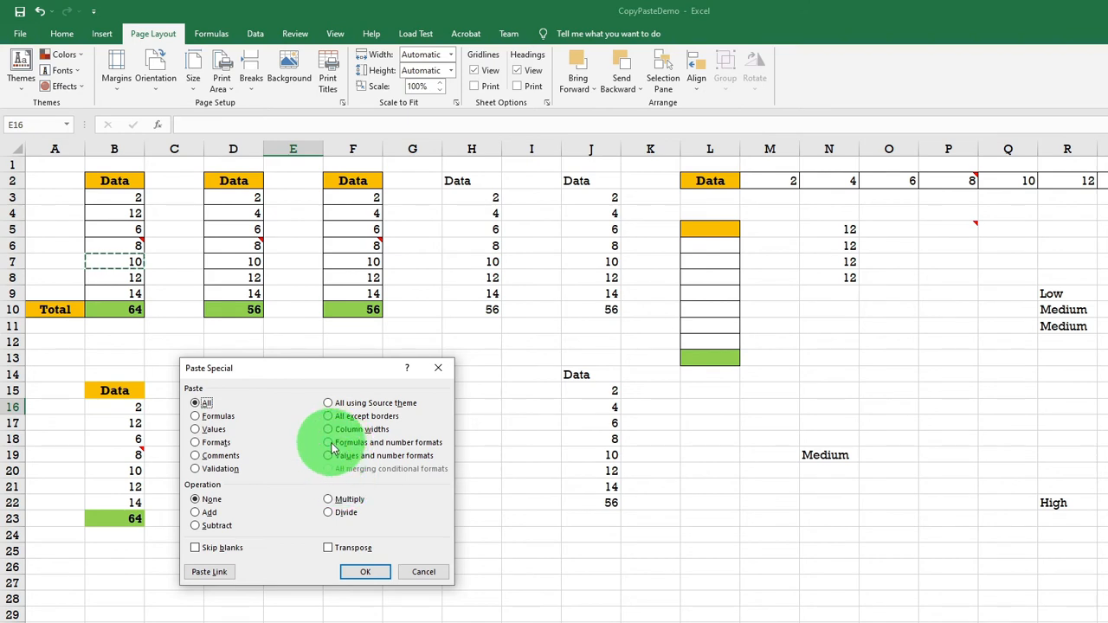
{"action": "left_click", "coordinate": [421, 573]}
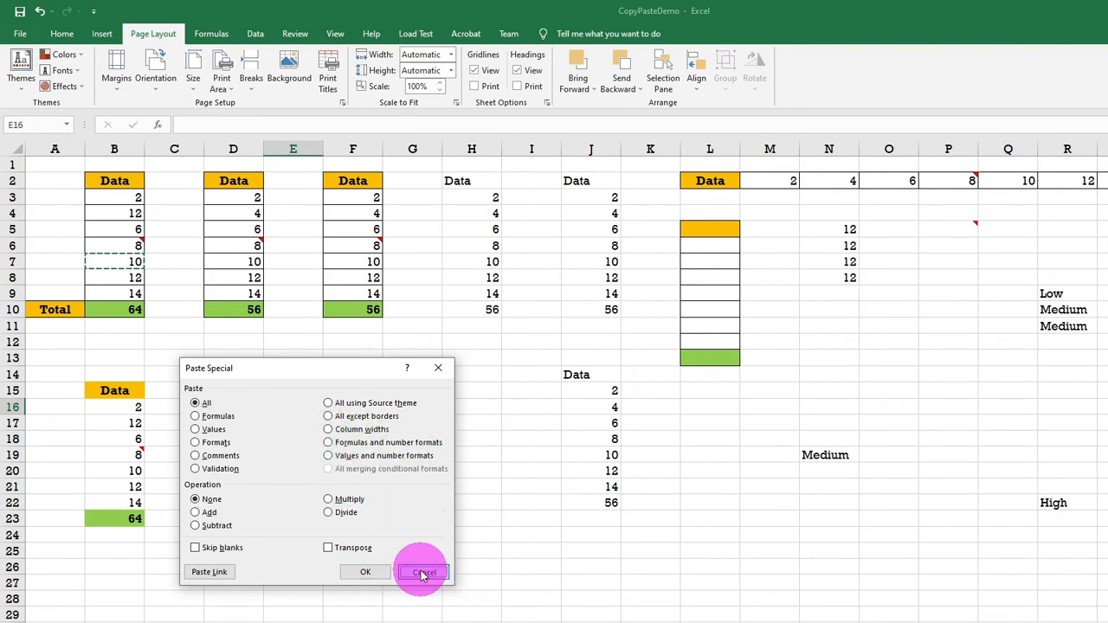
{"action": "left_click_drag", "start_coordinate": [111, 181], "coordinate": [109, 309]}
{"action": "key", "text": "ctrl+c"}
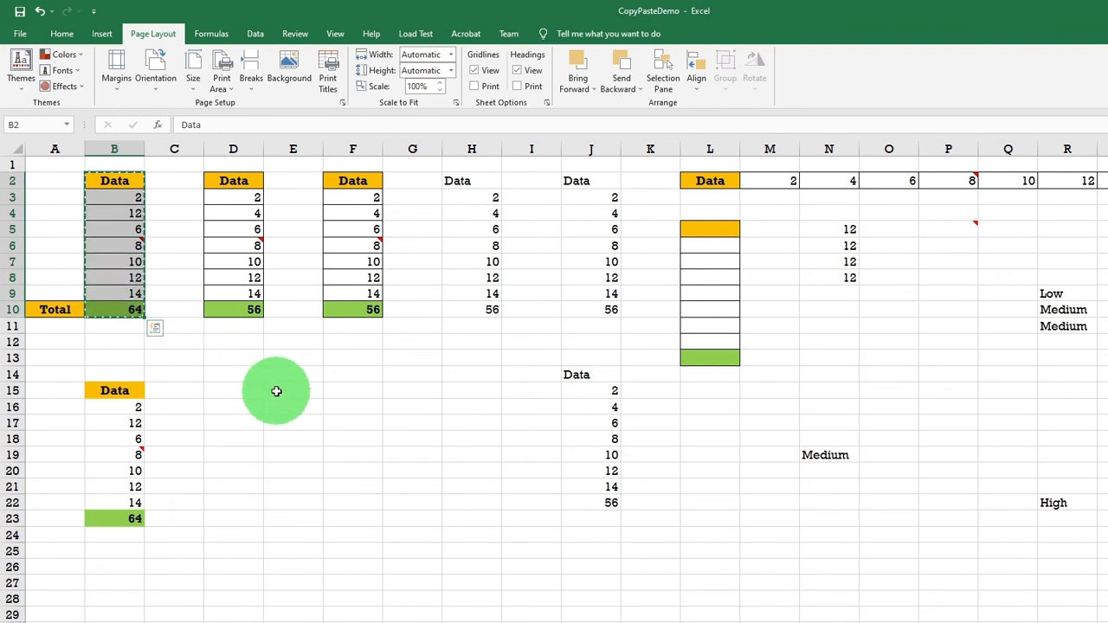
{"action": "right_click", "coordinate": [232, 392]}
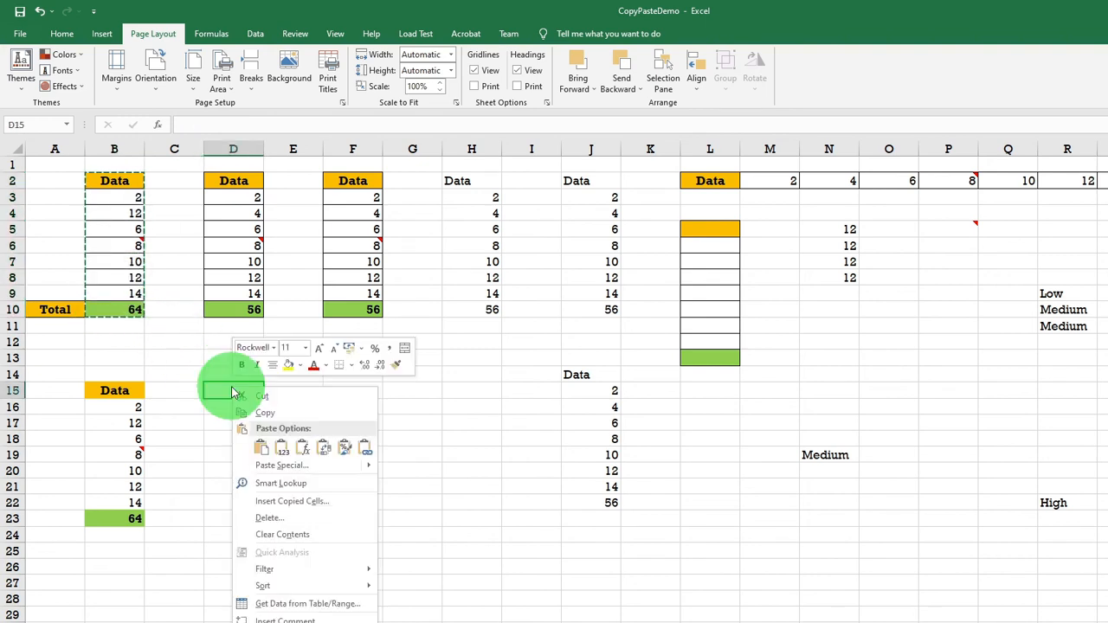
{"action": "left_click", "coordinate": [278, 465]}
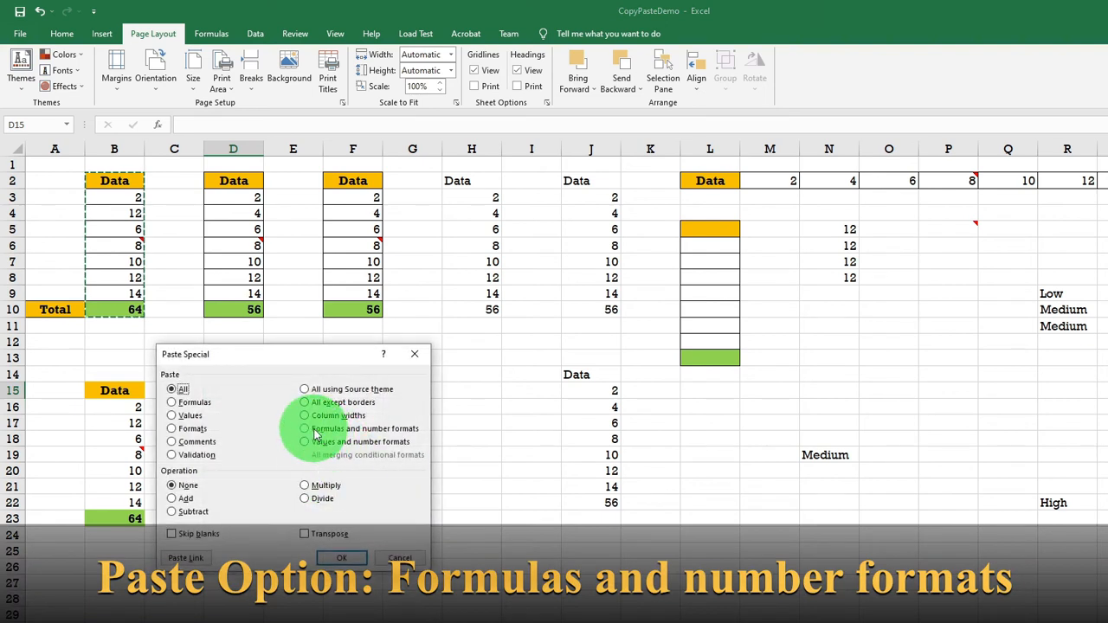
{"action": "left_click", "coordinate": [341, 558]}
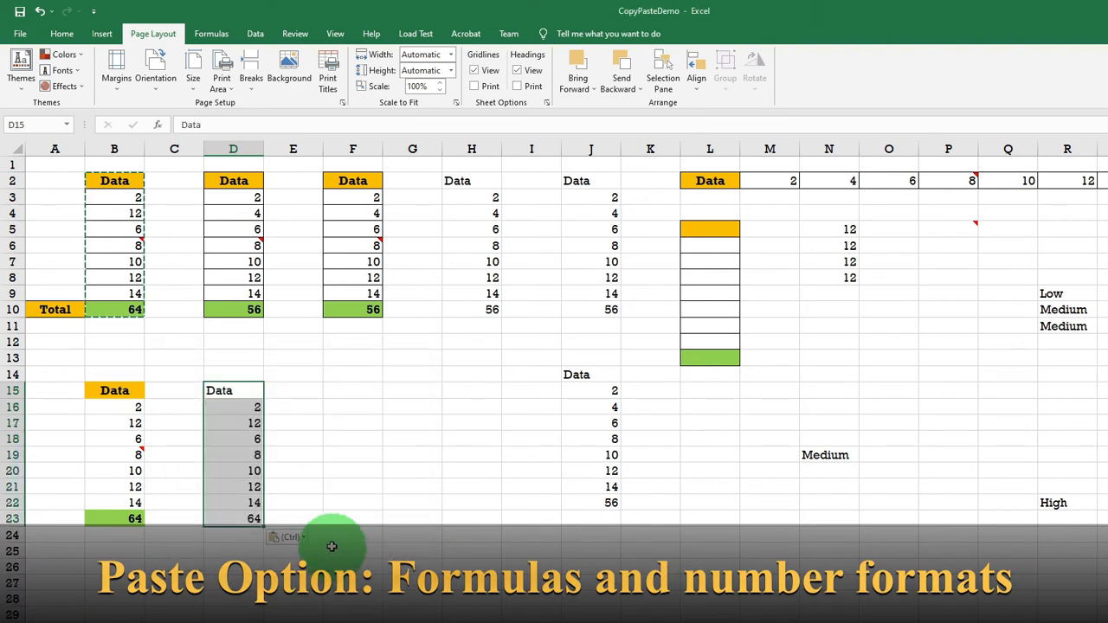
Check the pasted cells in D16:D23 for formulas and plain values.
{"action": "left_click", "coordinate": [213, 419]}
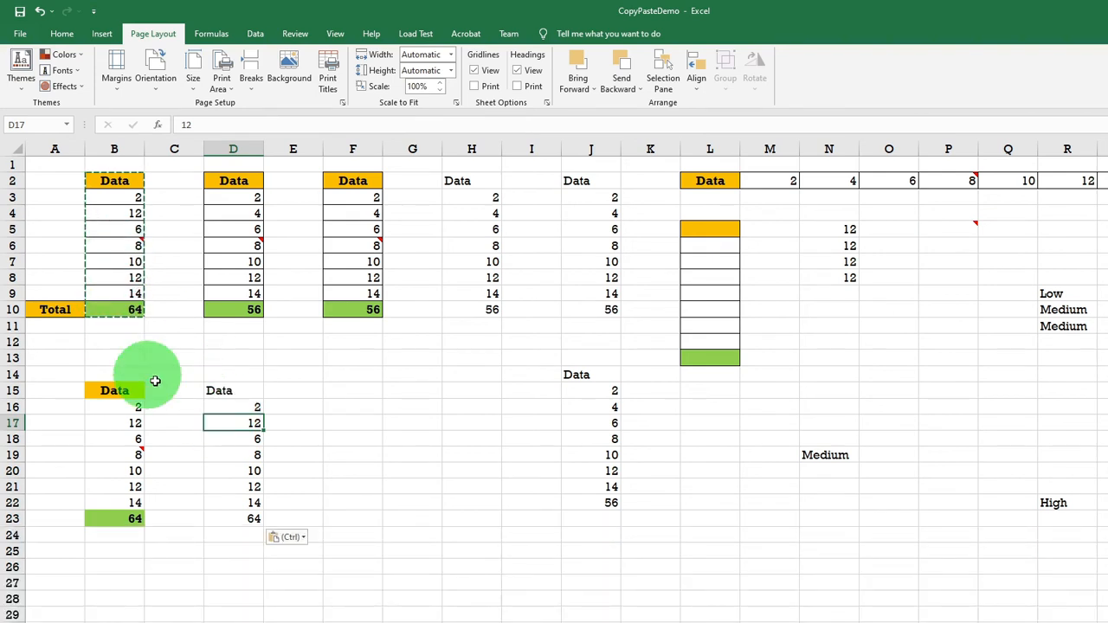
{"action": "left_click", "coordinate": [230, 517]}
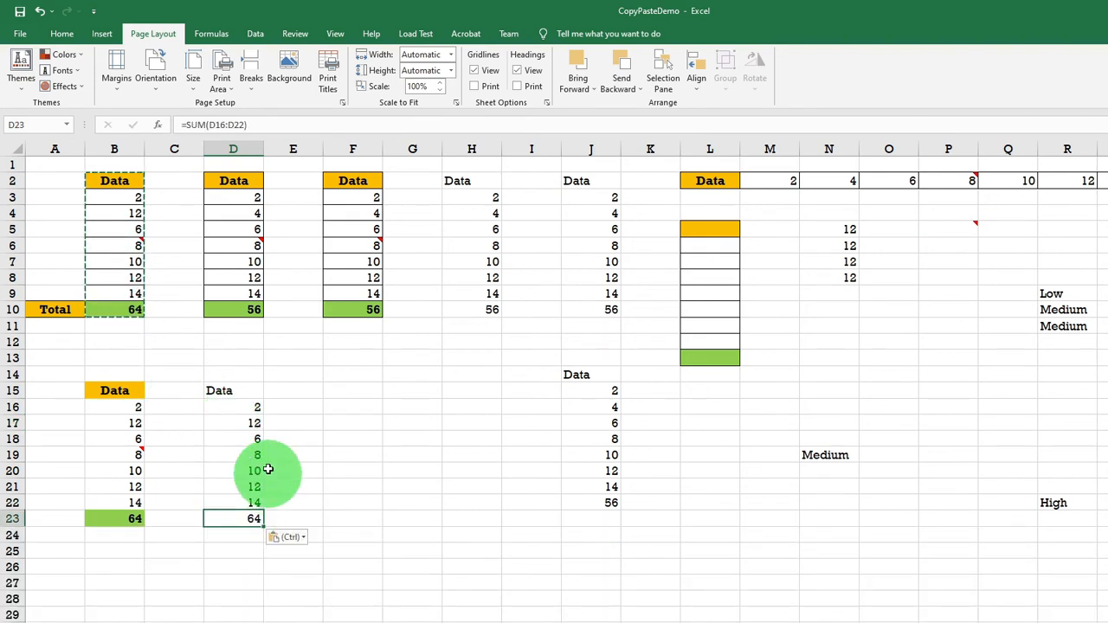
{"action": "left_click", "coordinate": [245, 501]}
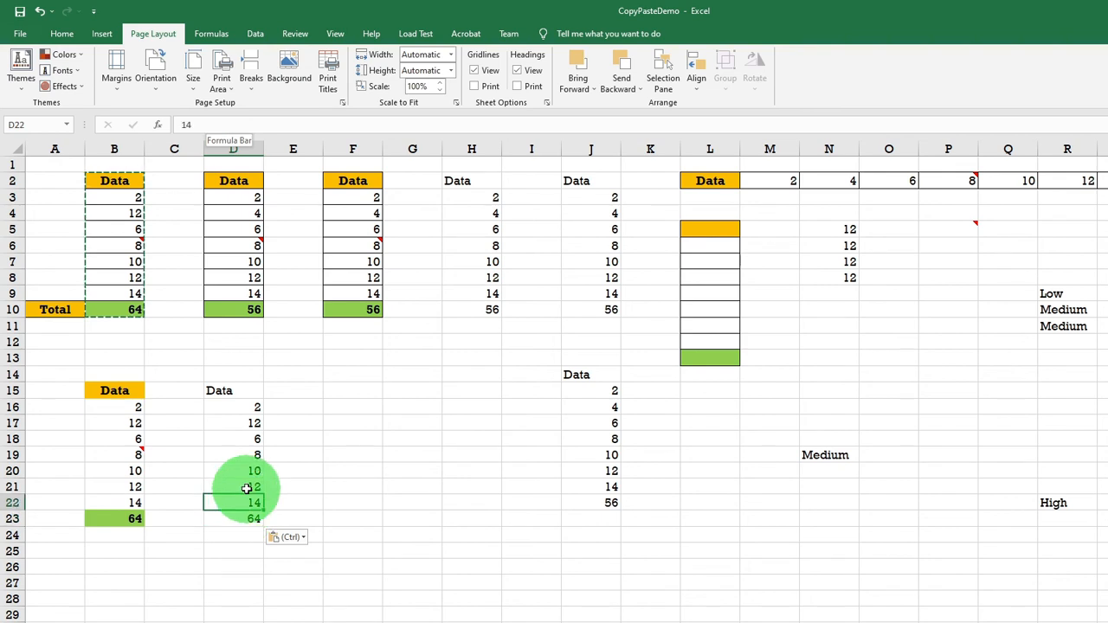
{"action": "left_click", "coordinate": [247, 471]}
{"action": "left_click", "coordinate": [246, 423]}
{"action": "left_click", "coordinate": [246, 405]}
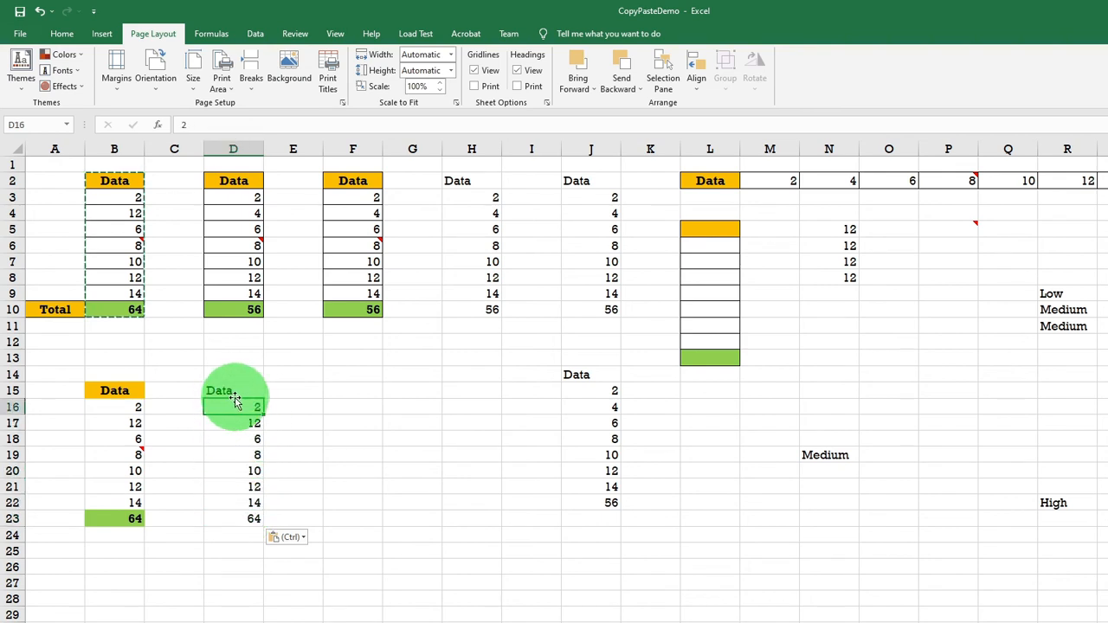
Paste the copied range B2:B10 at F15 with the Paste Special option Values and number formats.
{"action": "left_click", "coordinate": [349, 393]}
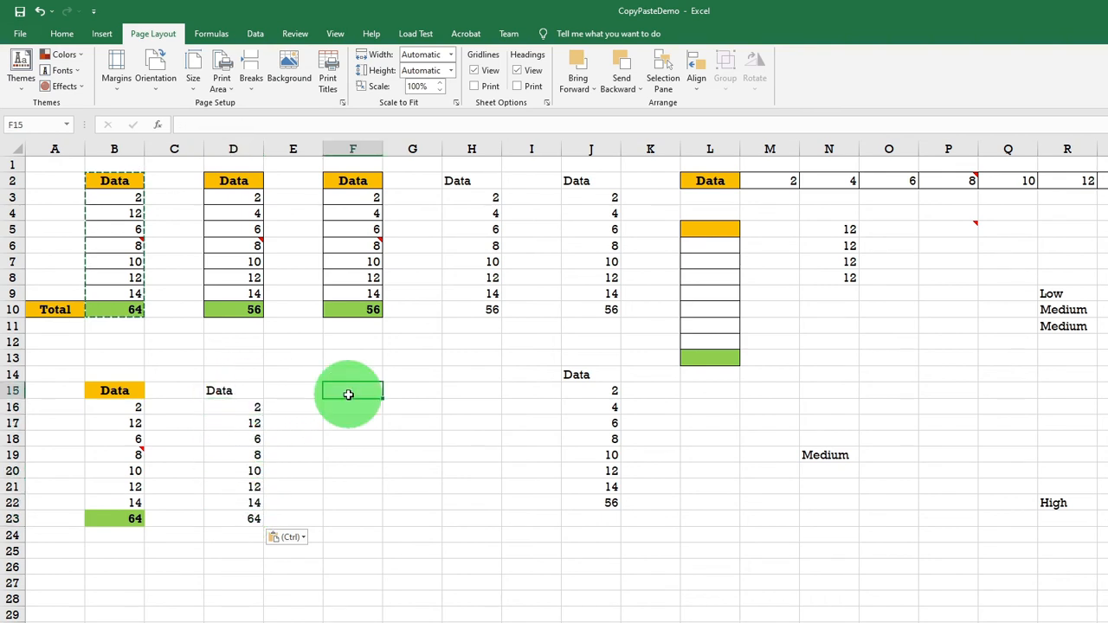
{"action": "right_click", "coordinate": [350, 397]}
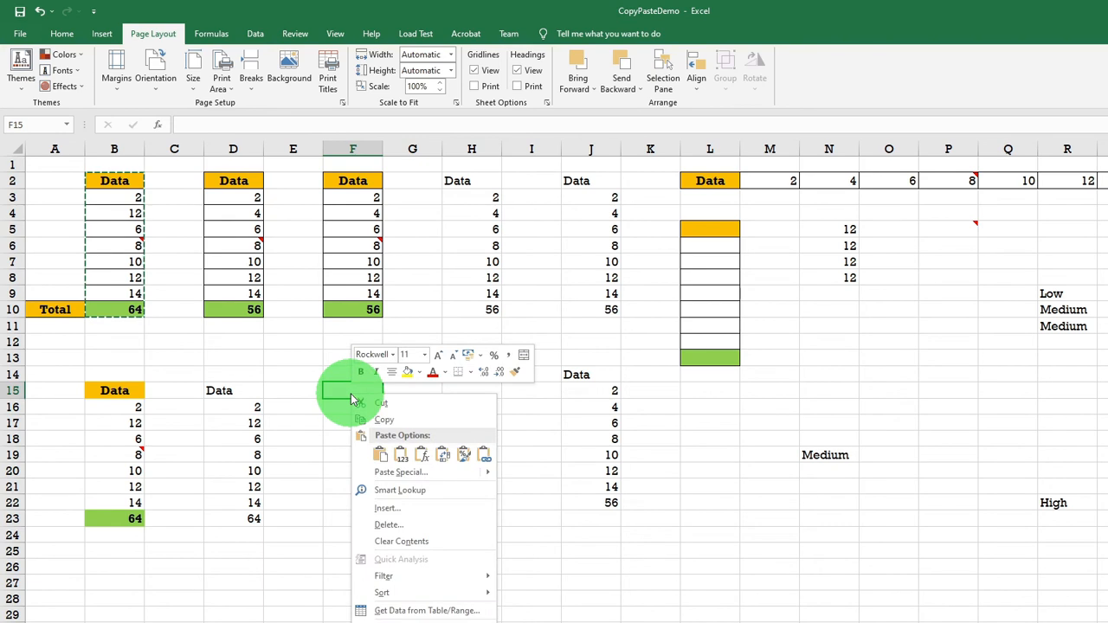
{"action": "left_click", "coordinate": [398, 472]}
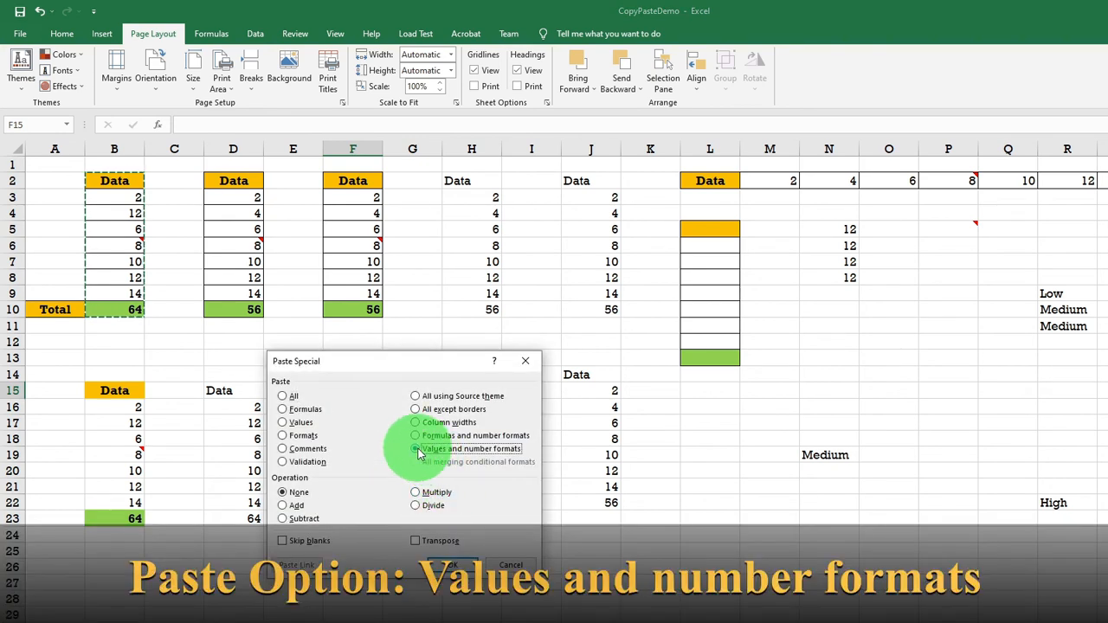
{"action": "left_click", "coordinate": [446, 564]}
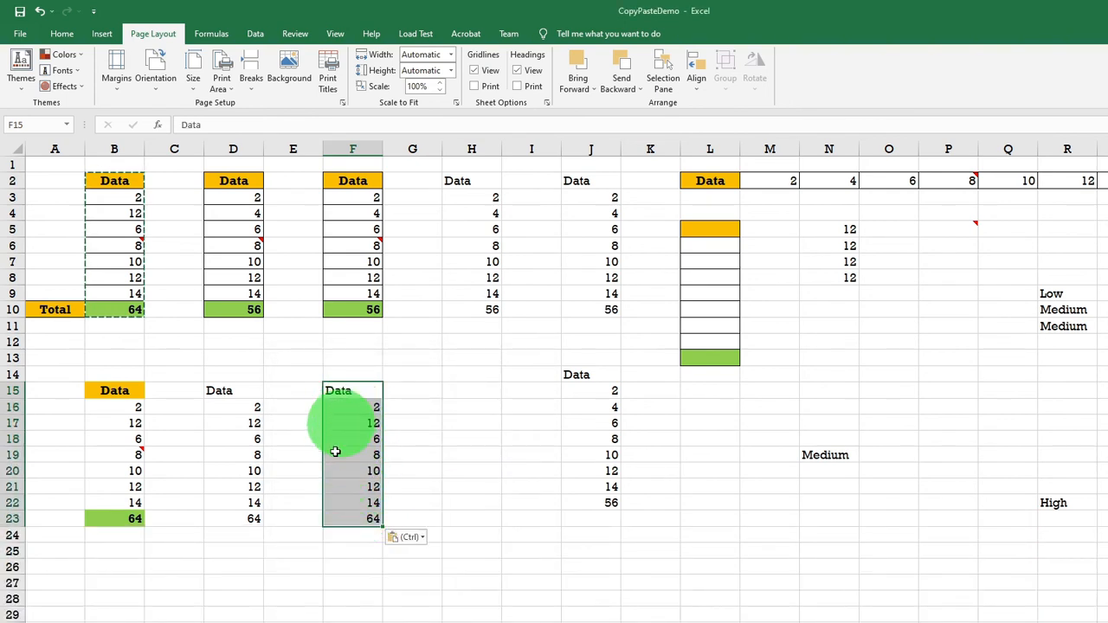
Check whether the pasted cells in F16:F23 contain formulas or only values.
{"action": "left_click", "coordinate": [367, 520]}
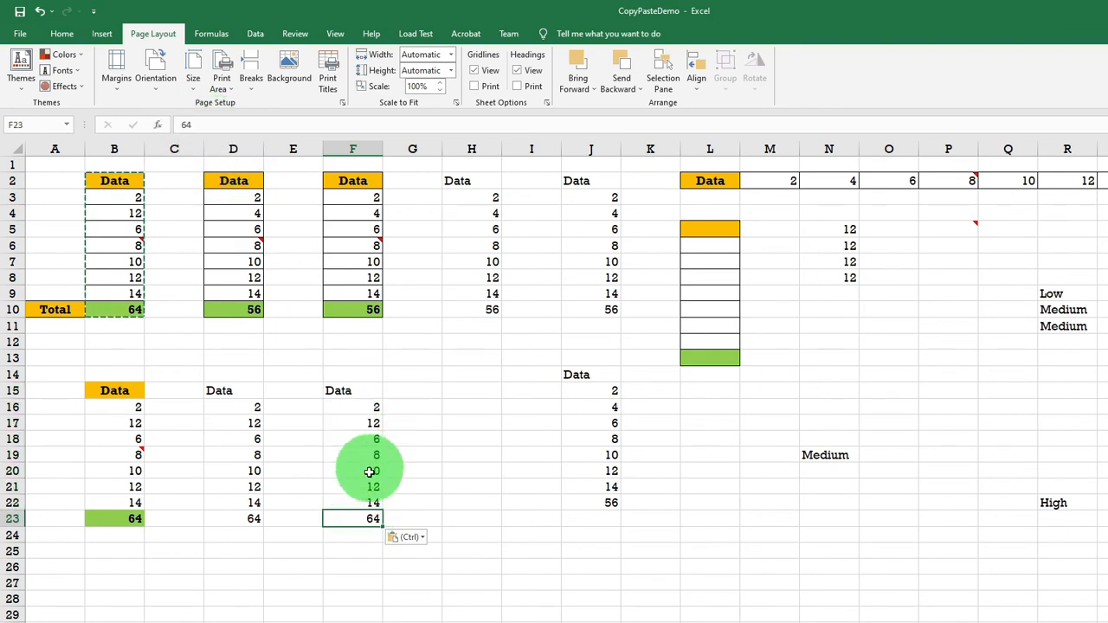
{"action": "left_click", "coordinate": [357, 423]}
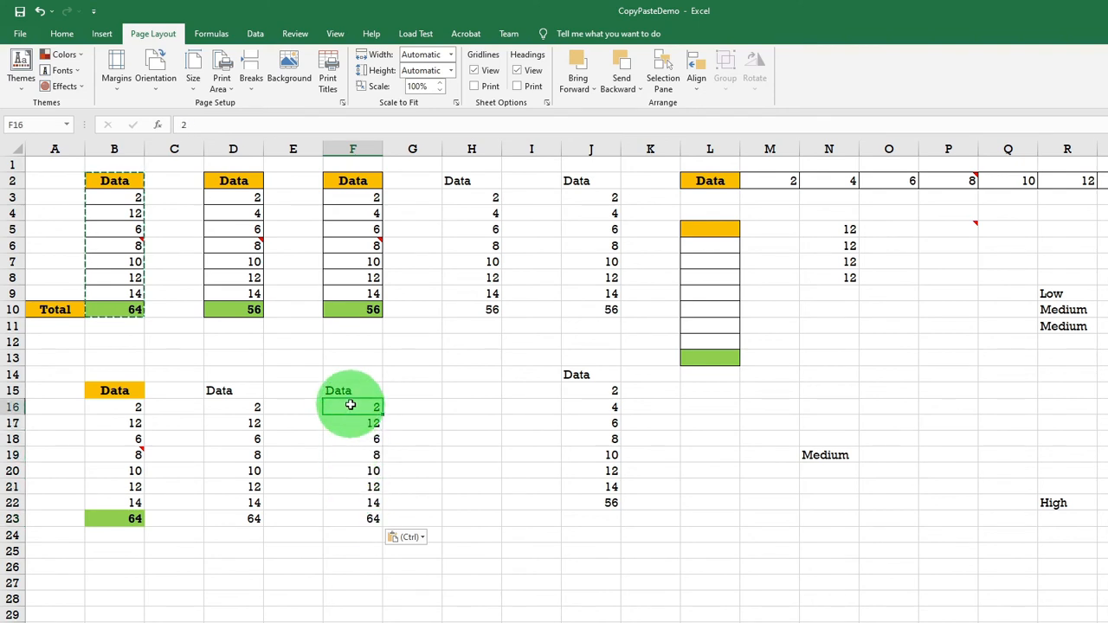
{"action": "left_click_drag", "start_coordinate": [350, 405], "coordinate": [354, 503]}
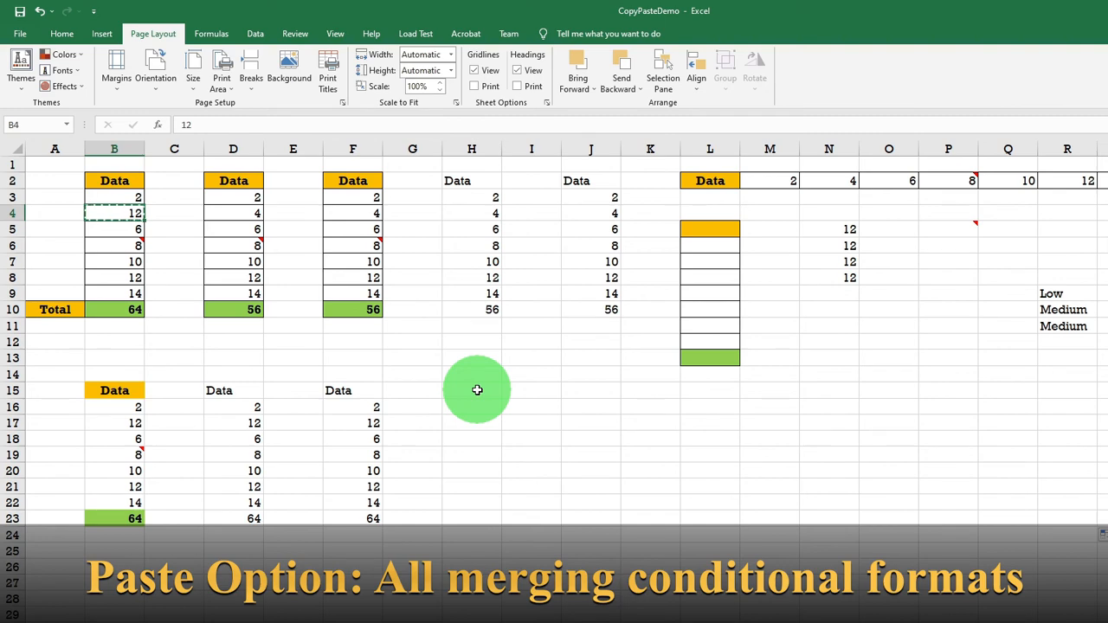
Check at H15 whether Paste Special offers All merging conditional formats for copied cell B4, without pasting.
{"action": "right_click", "coordinate": [477, 391]}
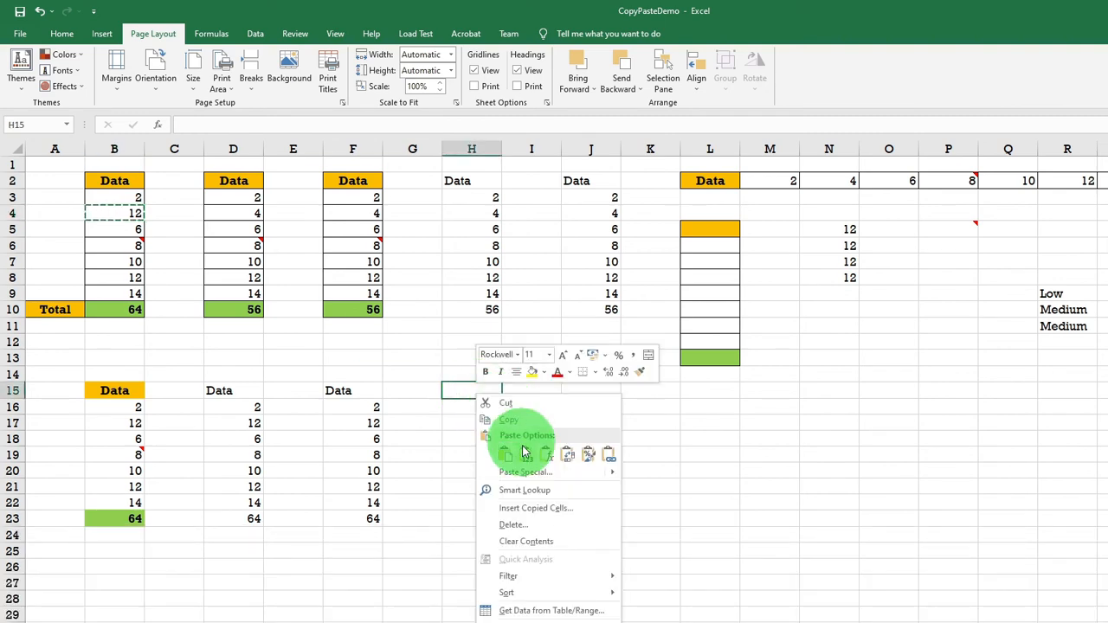
{"action": "left_click", "coordinate": [526, 474]}
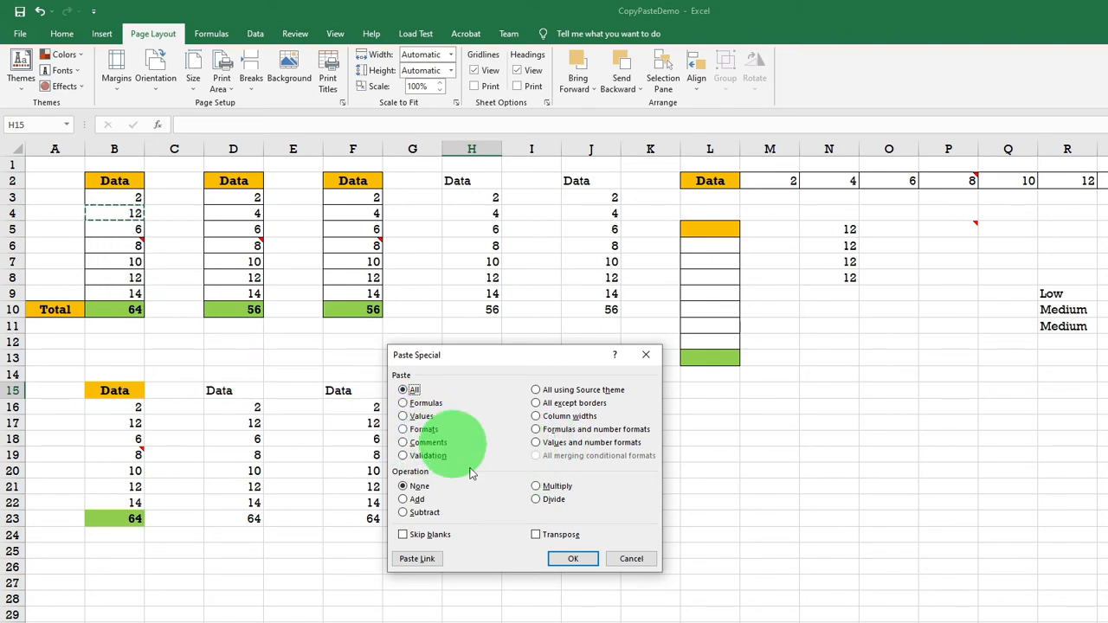
{"action": "left_click", "coordinate": [631, 559]}
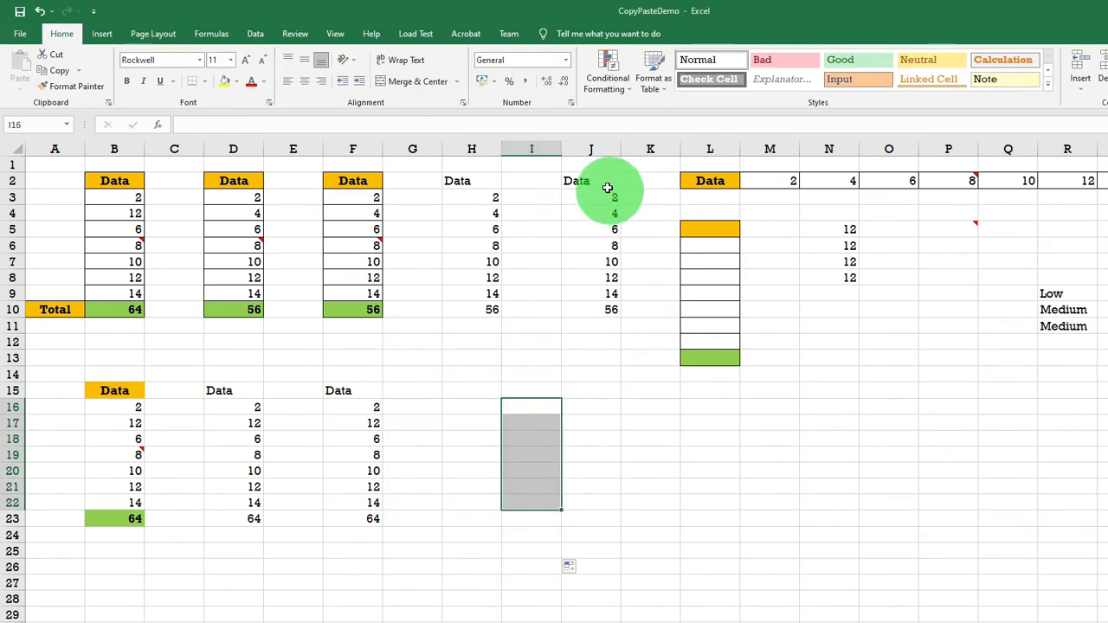
Apply a Greater Than 10 conditional format with Light Red Fill with Dark Red Text to I16:I22.
{"action": "left_click", "coordinate": [633, 91]}
{"action": "mouse_move", "coordinate": [649, 112]}
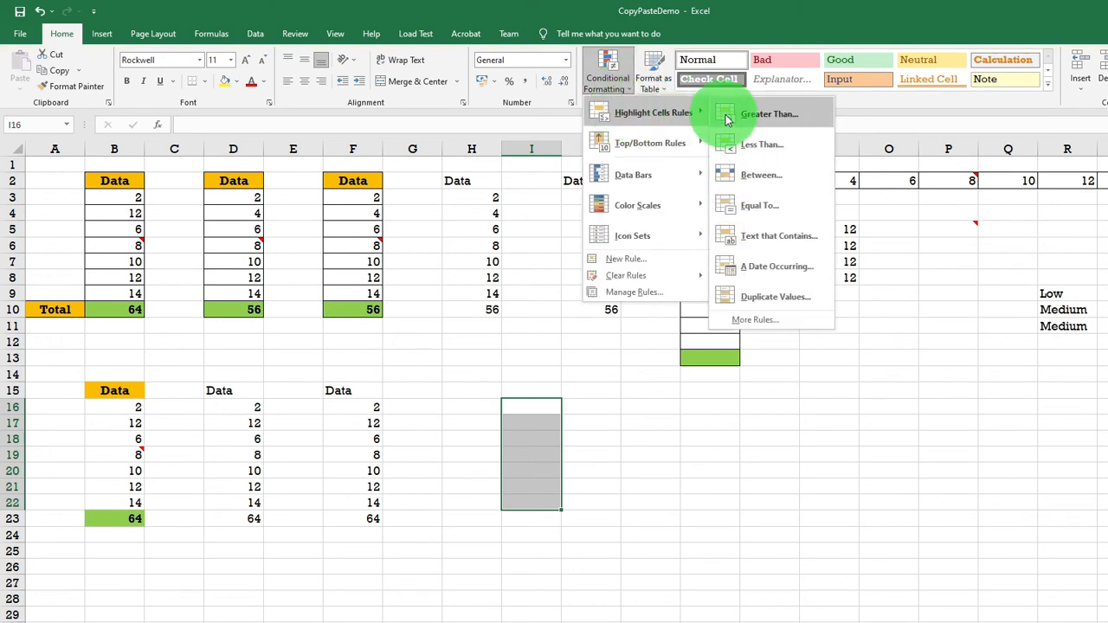
{"action": "left_click", "coordinate": [728, 119]}
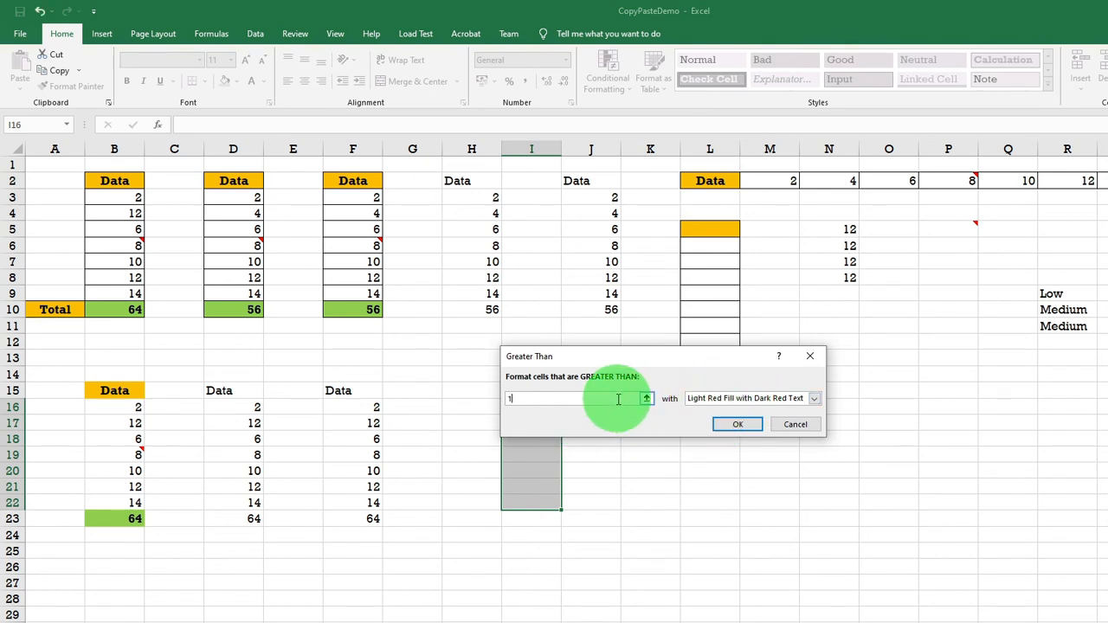
{"action": "type", "text": "10"}
{"action": "left_click", "coordinate": [738, 424]}
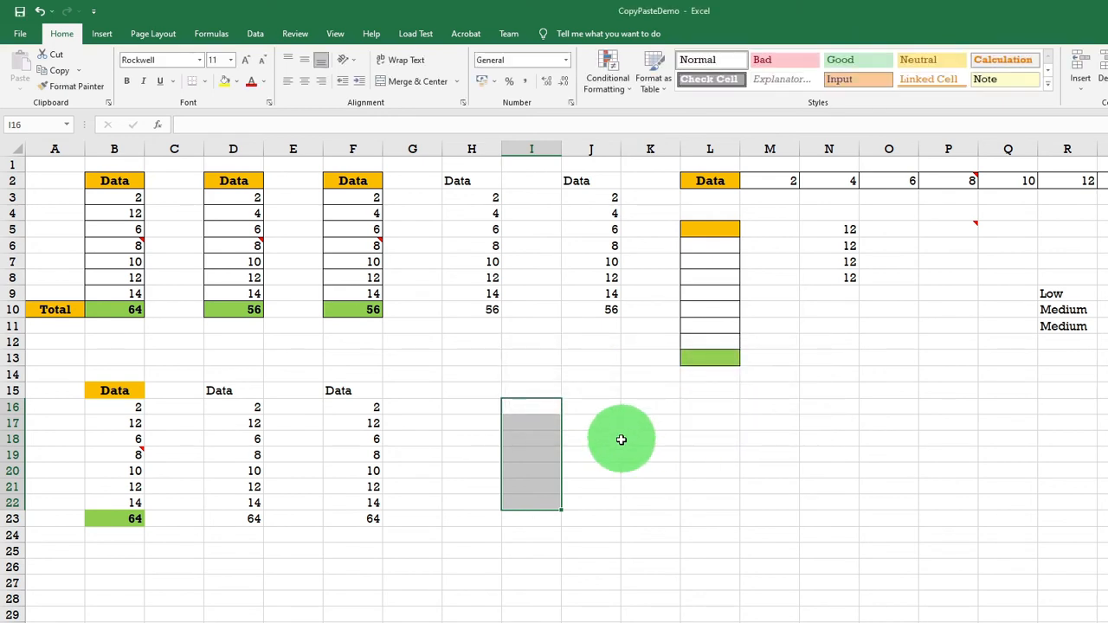
Fill the range I16:I22 with the values 45, 5, 13, 5, 12, 15 and 4.
{"action": "left_click", "coordinate": [537, 433]}
{"action": "left_click_drag", "start_coordinate": [544, 404], "coordinate": [542, 503]}
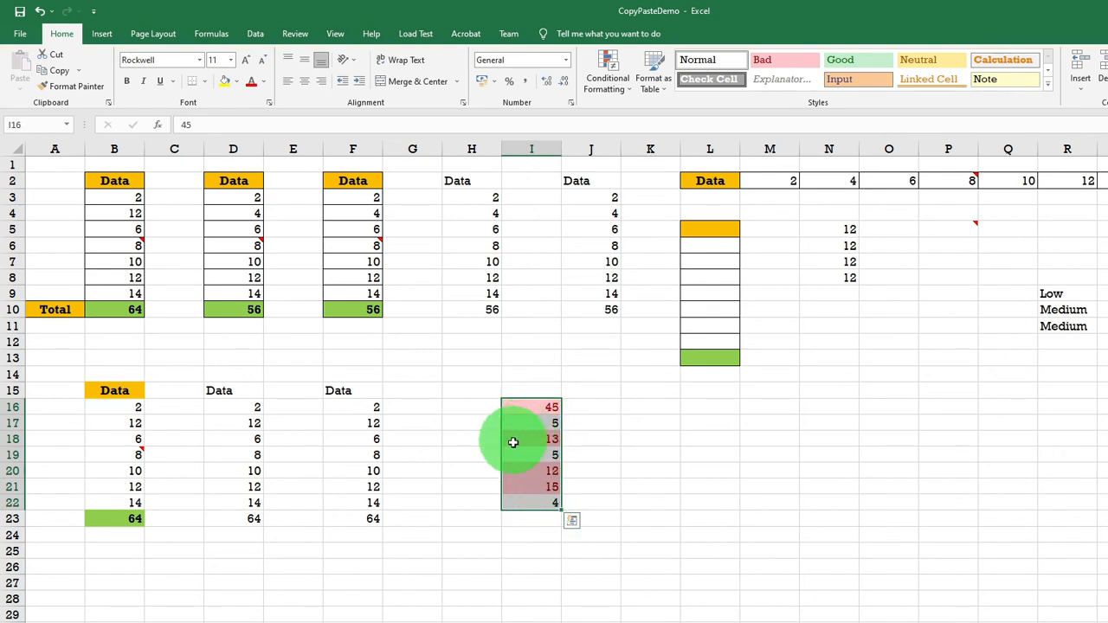
{"action": "left_click", "coordinate": [572, 439]}
{"action": "left_click", "coordinate": [526, 407]}
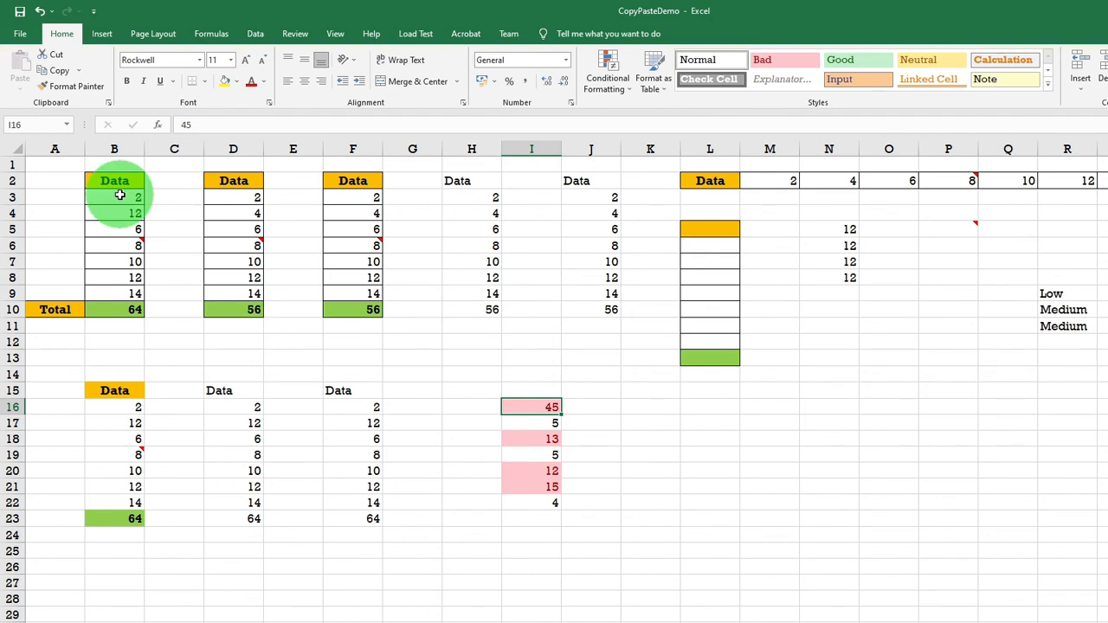
Copy B3:B10 and paste it at I16 using Paste Special's All merging conditional formats option.
{"action": "left_click_drag", "start_coordinate": [115, 197], "coordinate": [97, 284]}
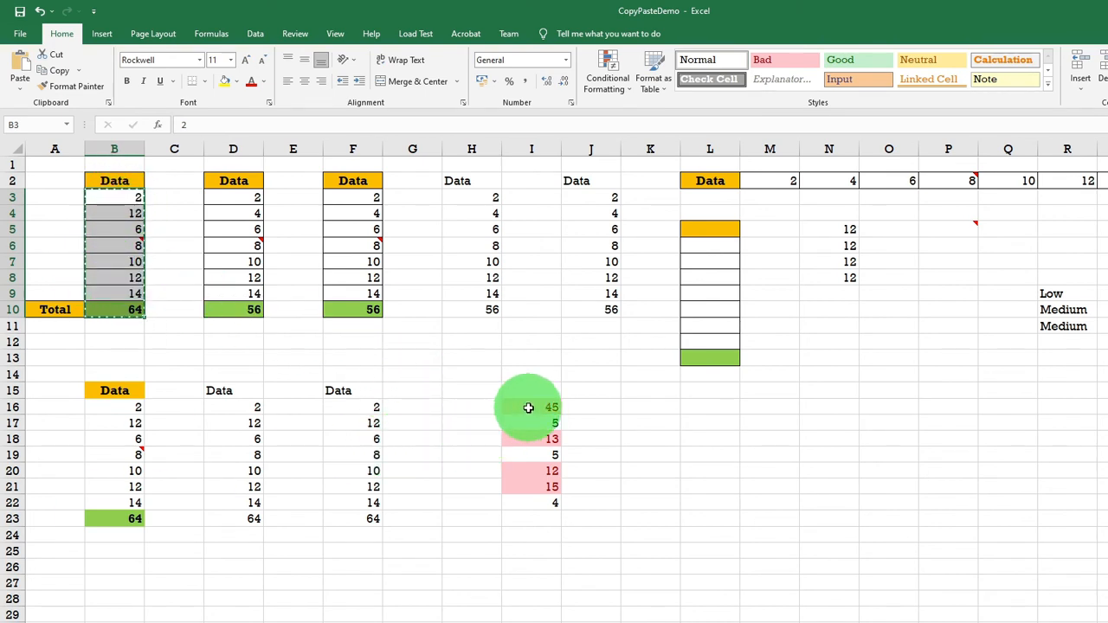
{"action": "left_click", "coordinate": [528, 408]}
{"action": "right_click", "coordinate": [528, 408]}
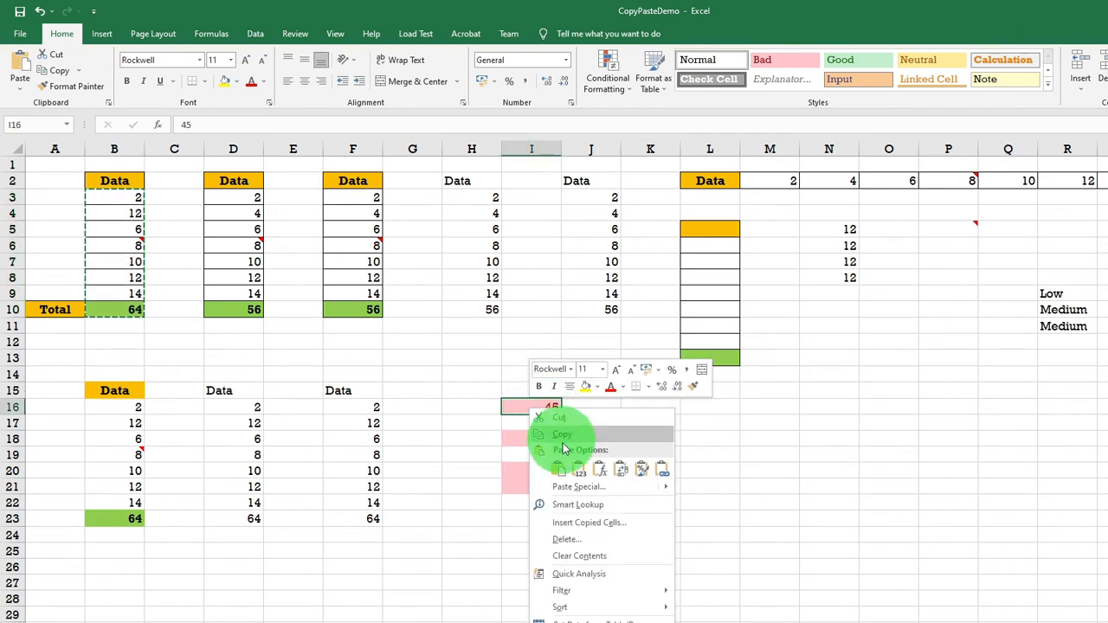
{"action": "left_click", "coordinate": [561, 485]}
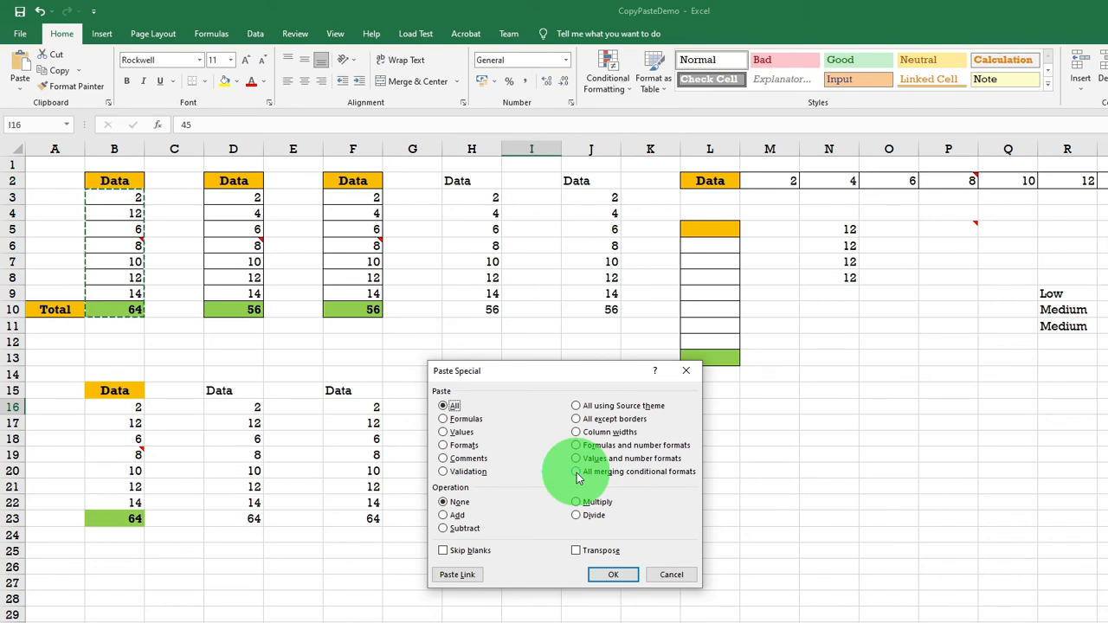
{"action": "left_click", "coordinate": [613, 576]}
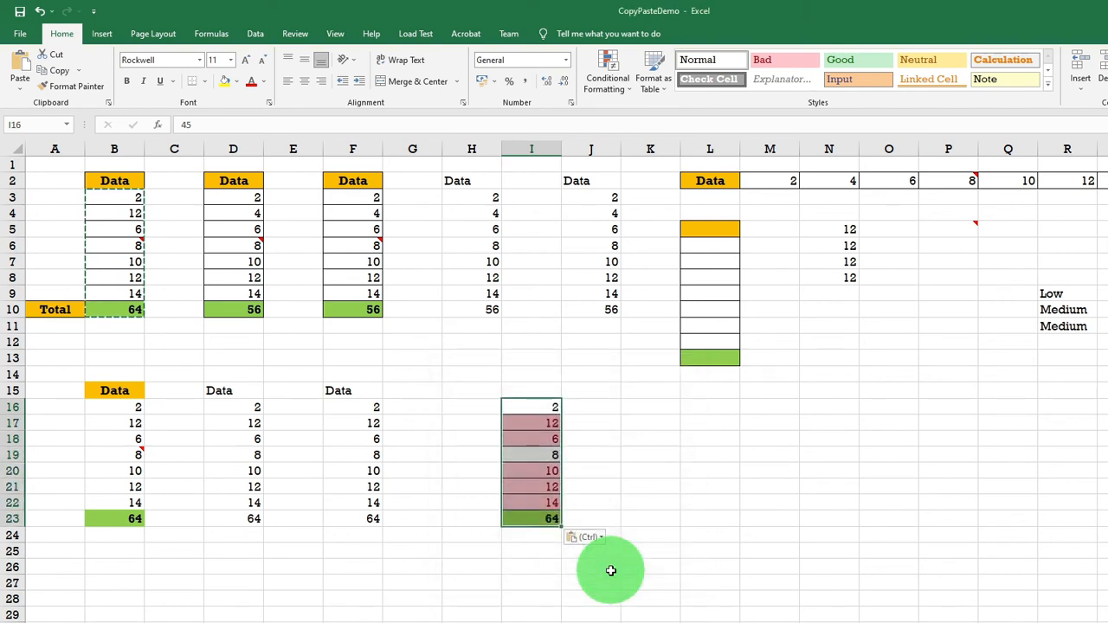
Inspect the pasted cells in I16:I23 for the total formula, comment, borders and merged conditional formatting.
{"action": "left_click", "coordinate": [532, 471]}
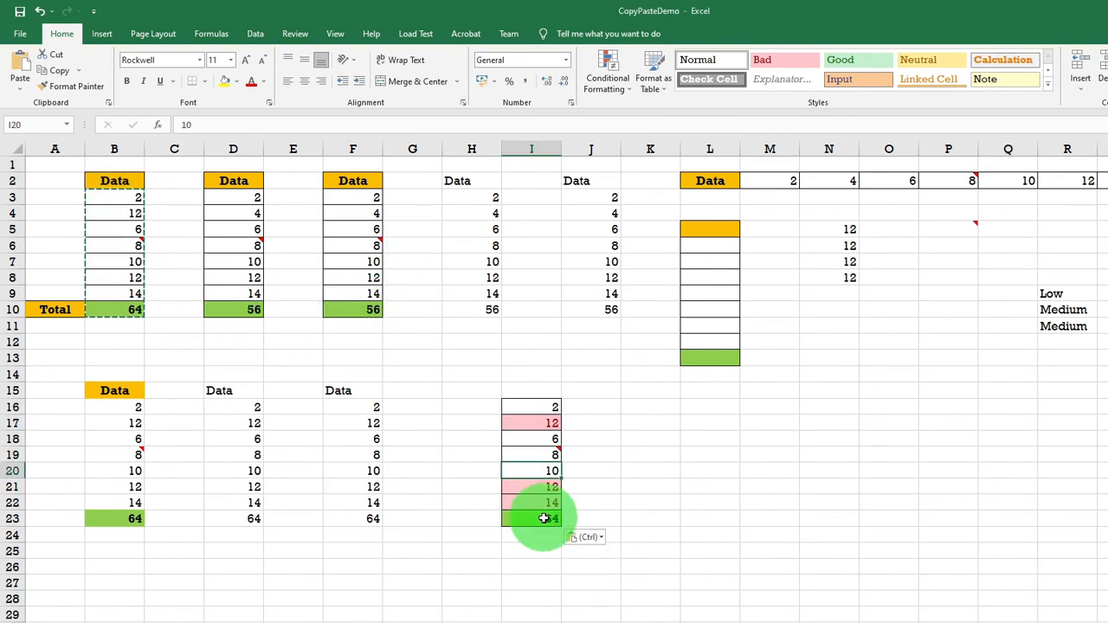
{"action": "left_click", "coordinate": [544, 517]}
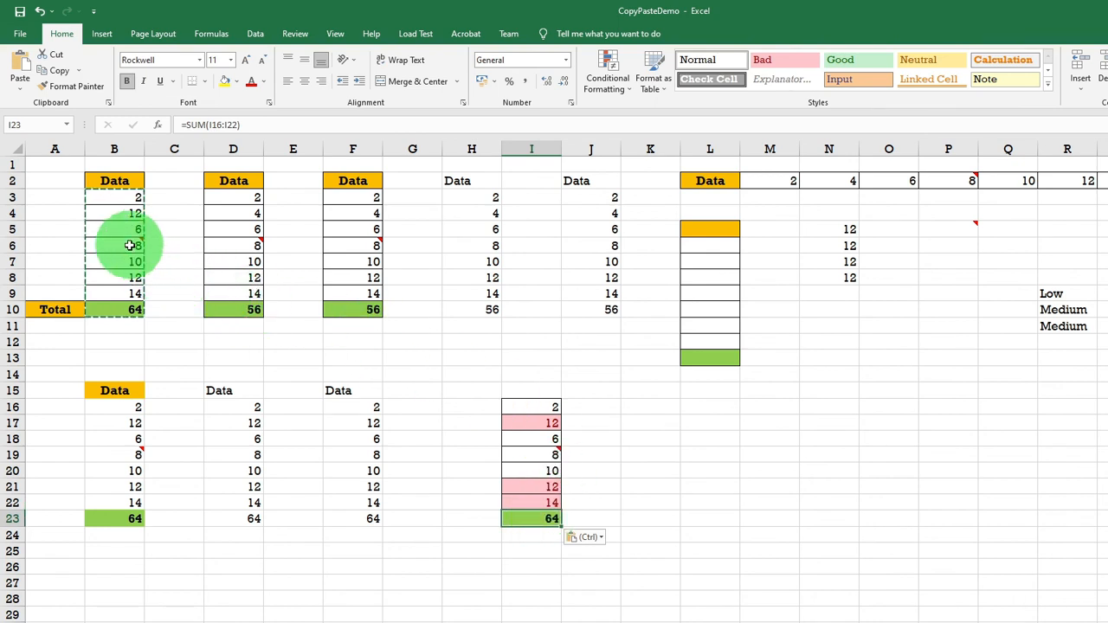
{"action": "left_click", "coordinate": [554, 452]}
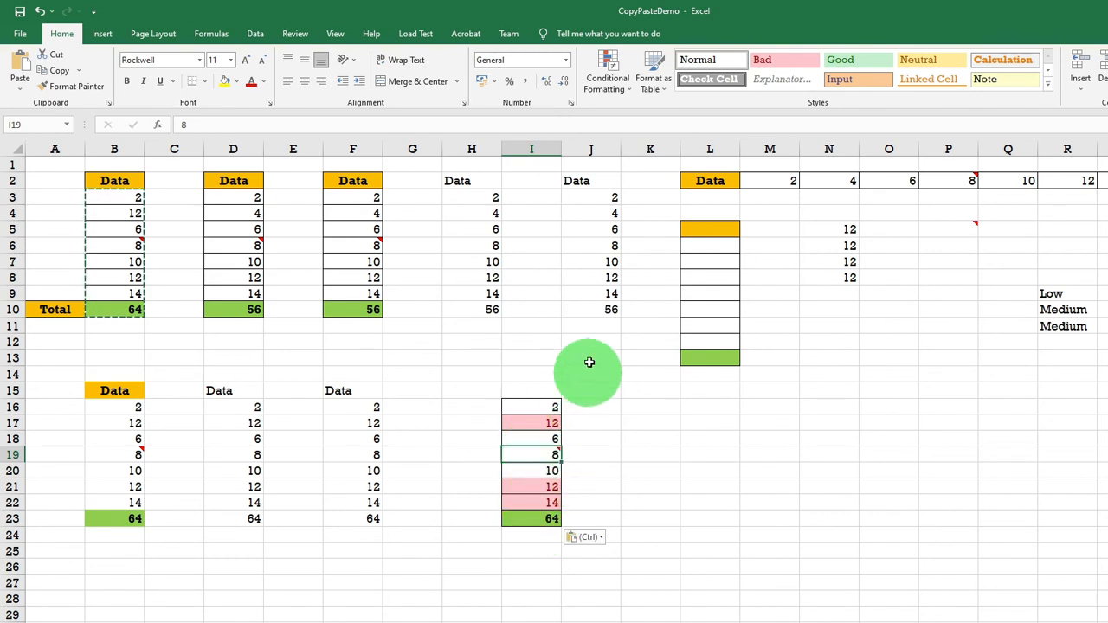
{"action": "left_click", "coordinate": [549, 425]}
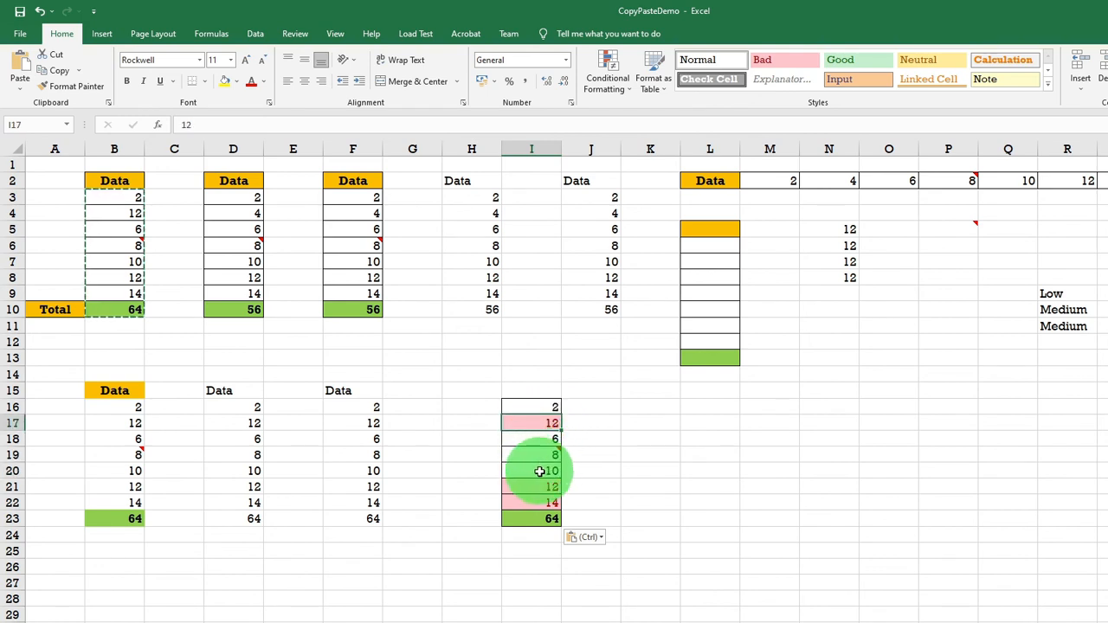
{"action": "left_click", "coordinate": [538, 472]}
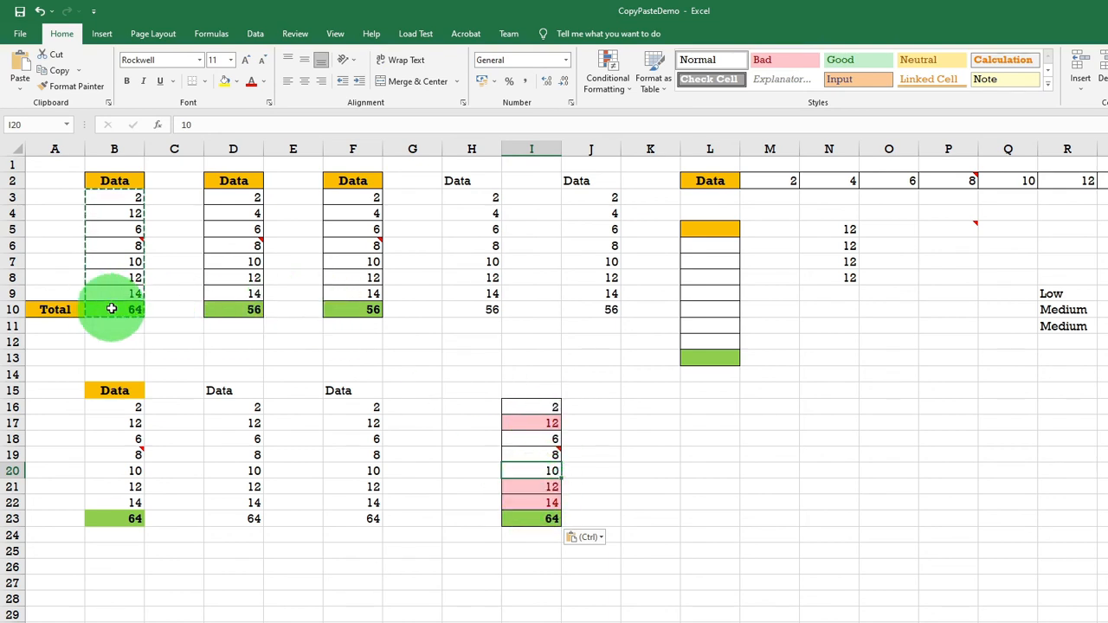
{"action": "left_click", "coordinate": [528, 518]}
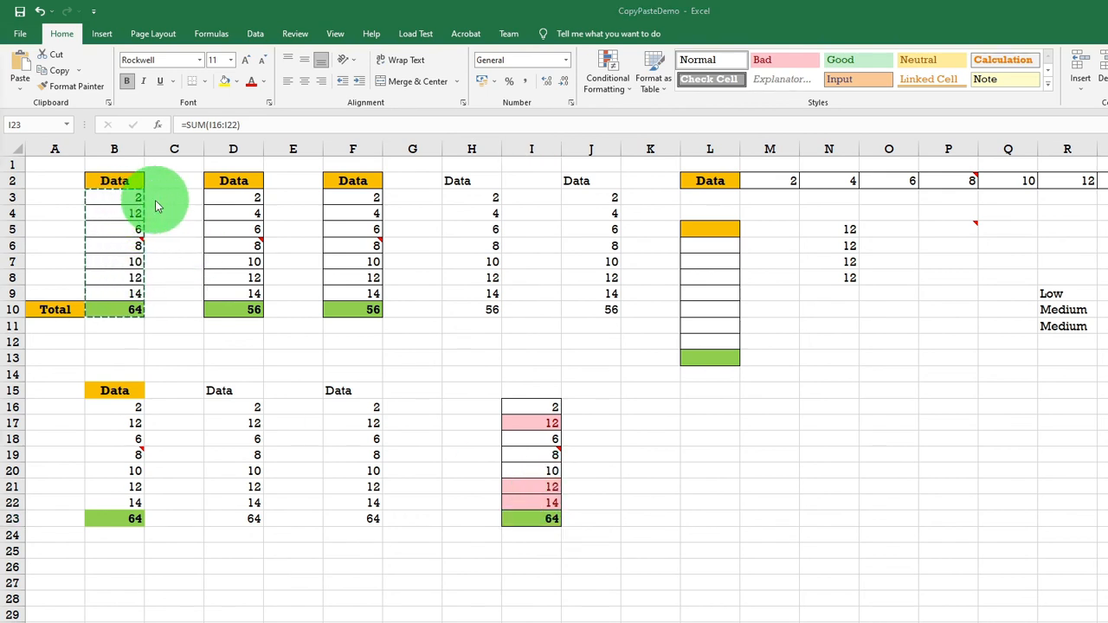
Review the Data column in F15:F23 and check whether its total cell holds a formula or a value.
{"action": "left_click", "coordinate": [370, 405]}
{"action": "left_click_drag", "start_coordinate": [342, 390], "coordinate": [349, 495]}
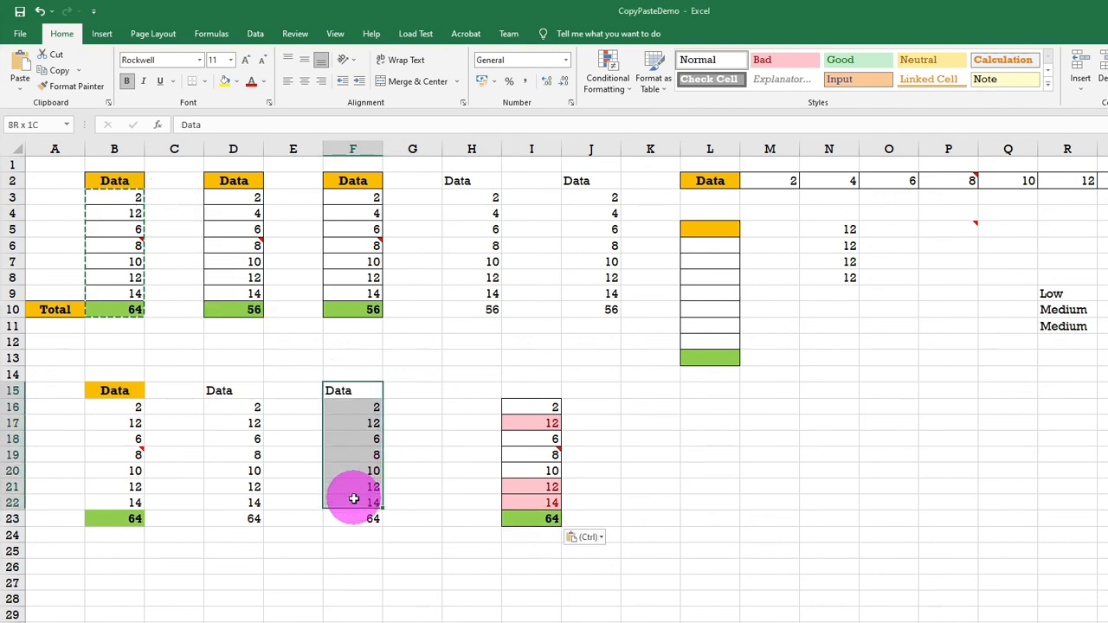
{"action": "left_click", "coordinate": [361, 517]}
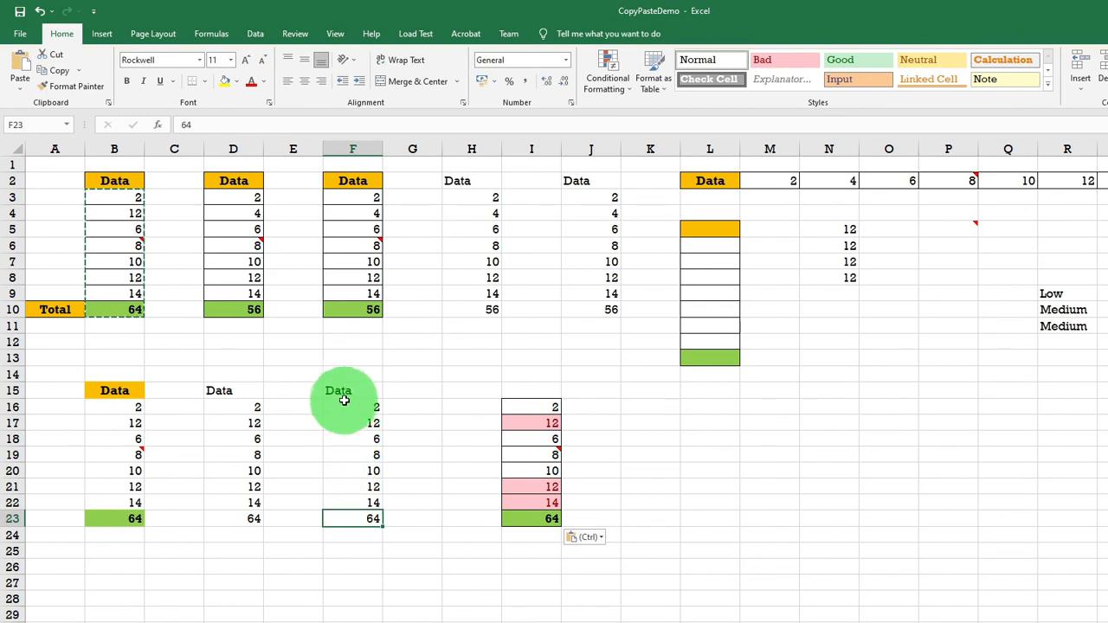
{"action": "left_click_drag", "start_coordinate": [341, 391], "coordinate": [362, 517]}
Enter the value 5 in cell H13.
{"action": "left_click", "coordinate": [448, 359]}
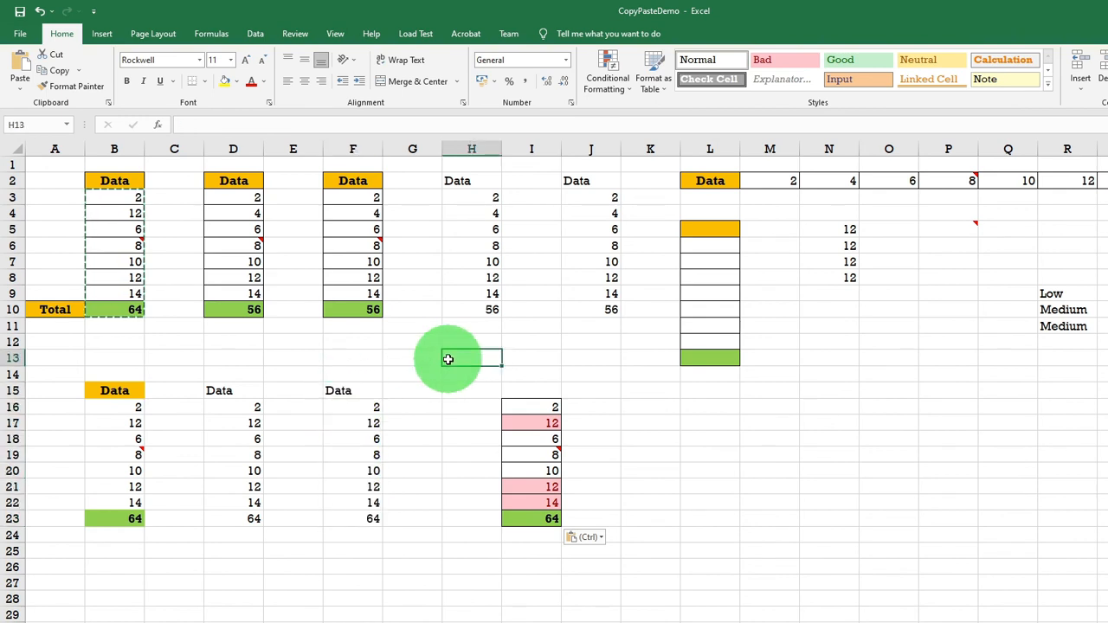
{"action": "type", "text": "5"}
{"action": "left_click", "coordinate": [452, 387]}
Copy H13 and add its value to every cell in F16:F23 with Paste Special's Add operation.
{"action": "left_click", "coordinate": [464, 360]}
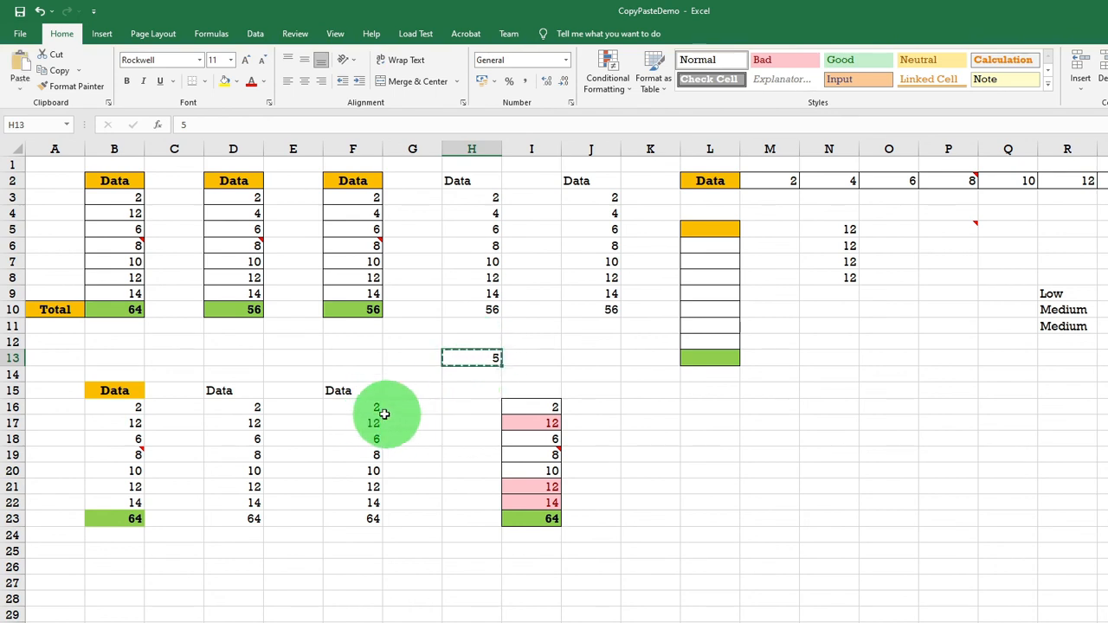
{"action": "left_click_drag", "start_coordinate": [367, 407], "coordinate": [365, 518]}
{"action": "right_click", "coordinate": [364, 455]}
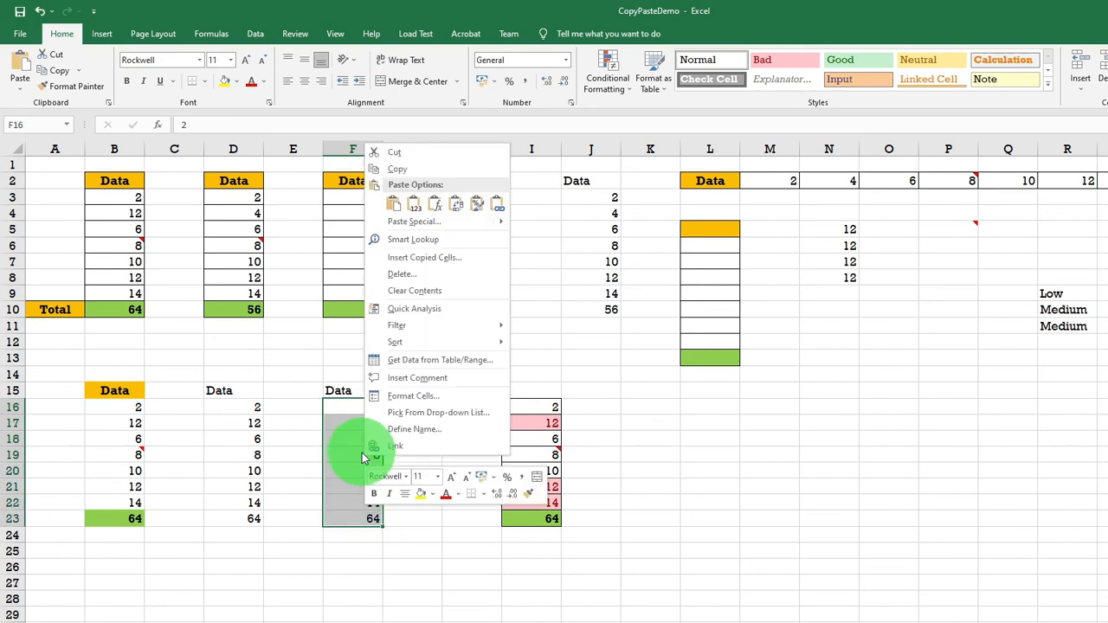
{"action": "left_click", "coordinate": [415, 227]}
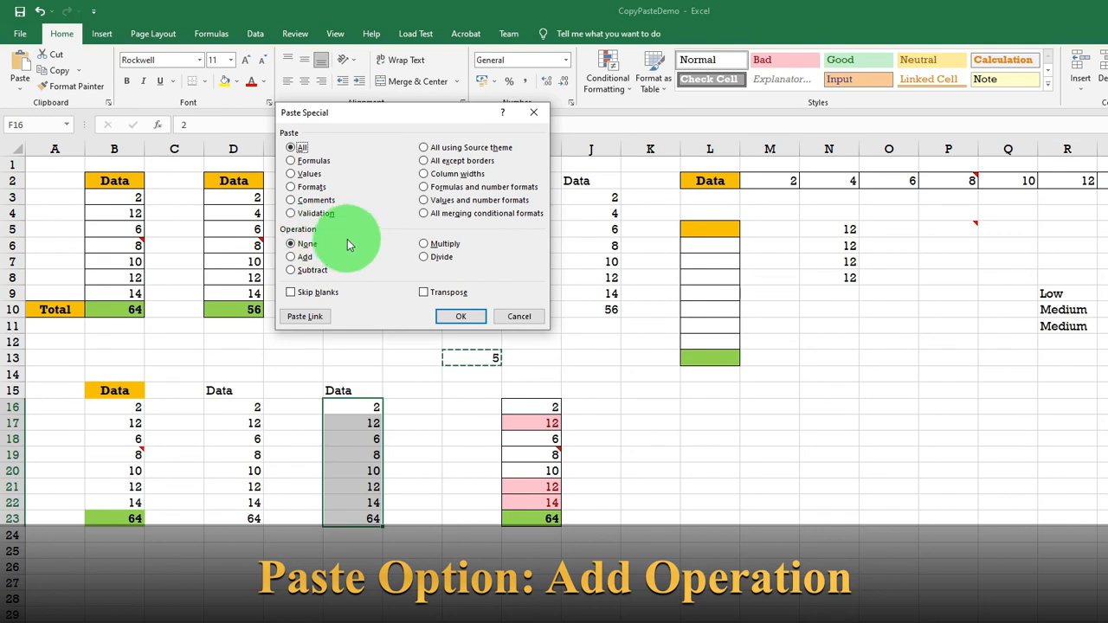
{"action": "left_click", "coordinate": [291, 258]}
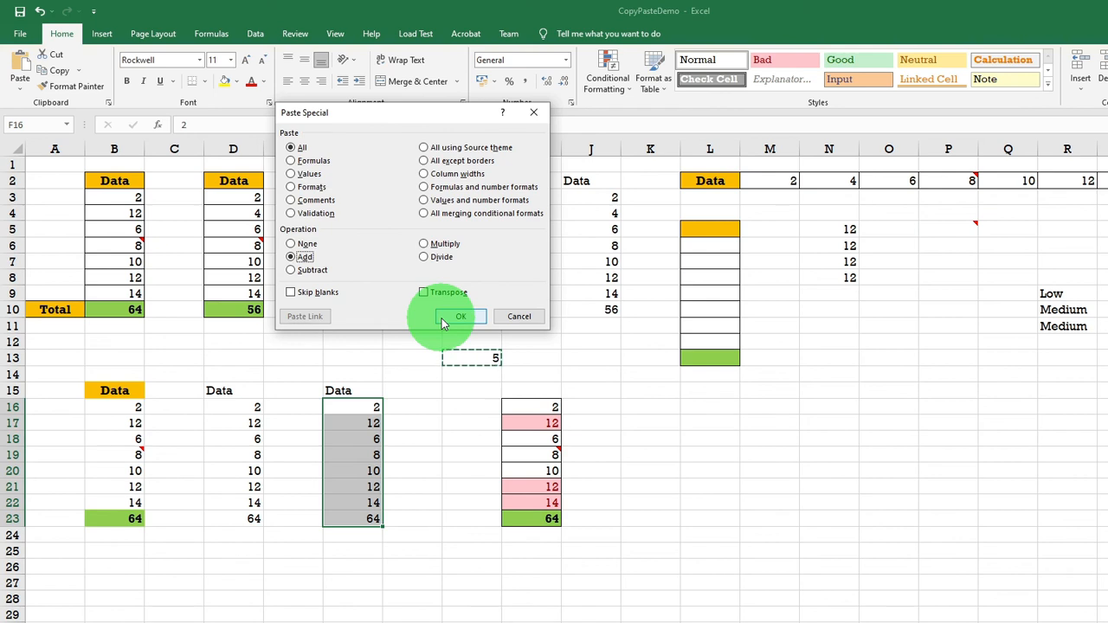
{"action": "left_click", "coordinate": [459, 317]}
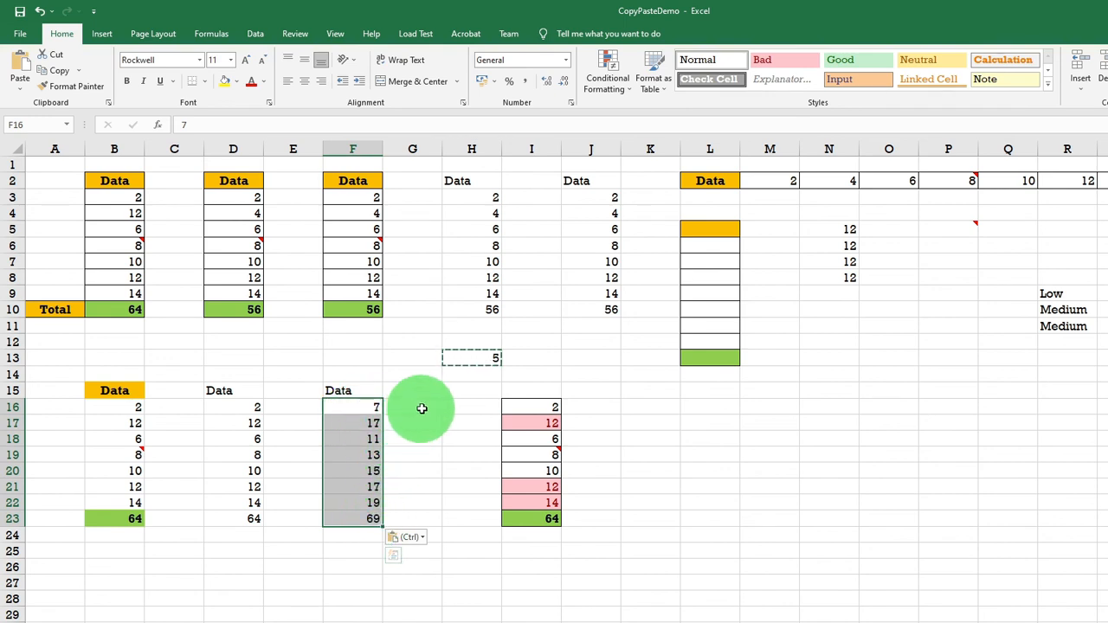
Enter the value 2 in cell H14.
{"action": "left_click", "coordinate": [464, 374]}
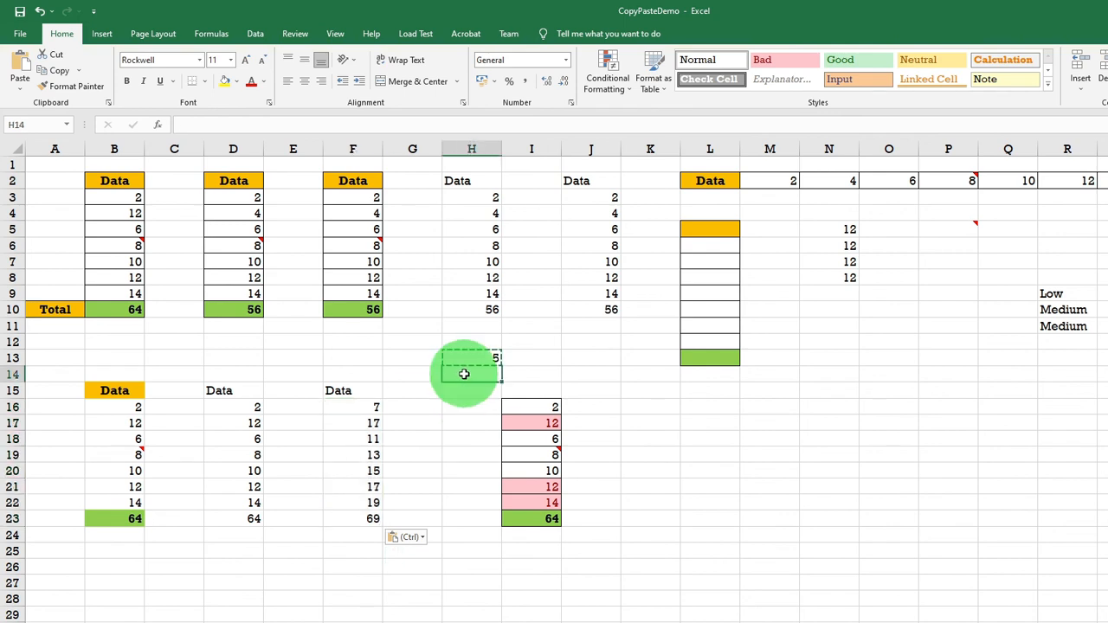
{"action": "key", "text": "Return"}
{"action": "left_click", "coordinate": [428, 440]}
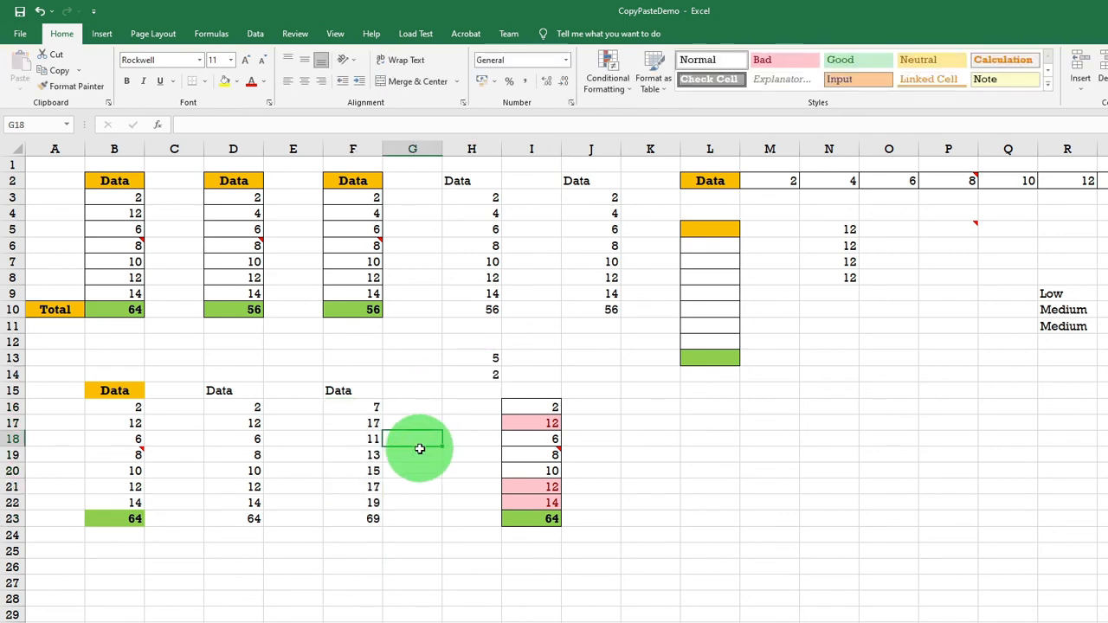
Copy H14 and multiply every cell in F16:F23 by it with Paste Special's Multiply operation.
{"action": "left_click", "coordinate": [473, 378]}
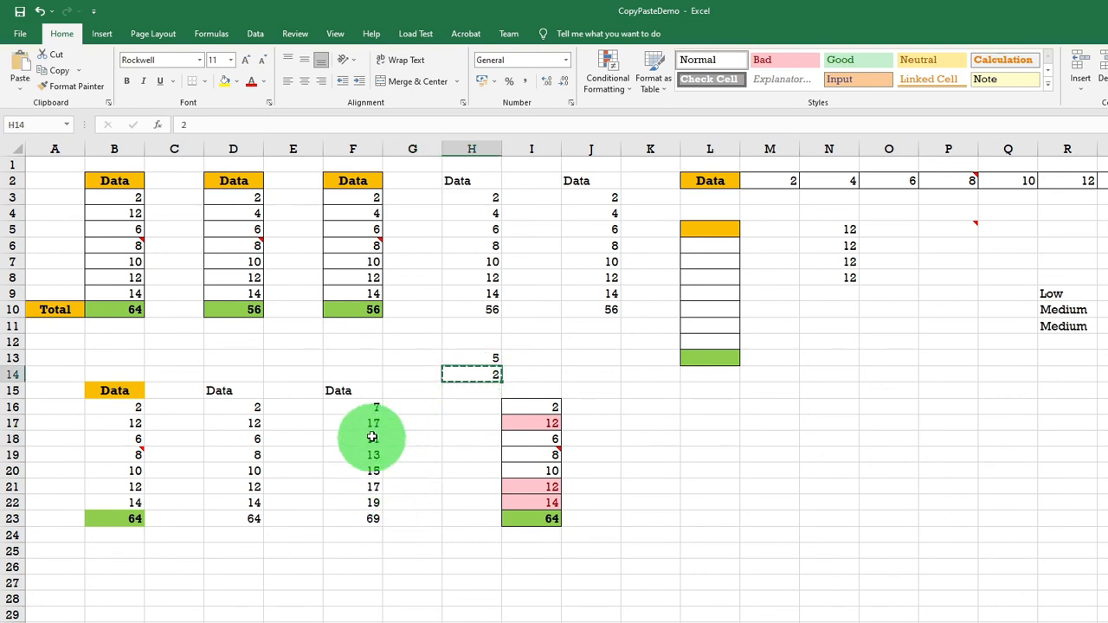
{"action": "left_click", "coordinate": [365, 408]}
{"action": "left_click_drag", "start_coordinate": [364, 408], "coordinate": [358, 514]}
{"action": "right_click", "coordinate": [360, 465]}
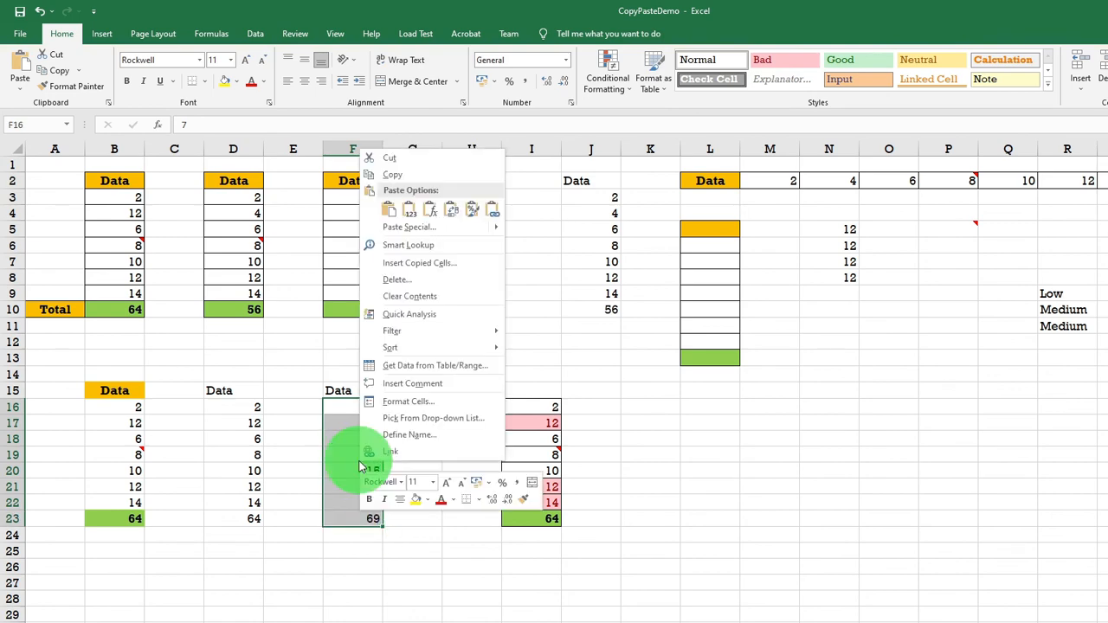
{"action": "left_click", "coordinate": [439, 228]}
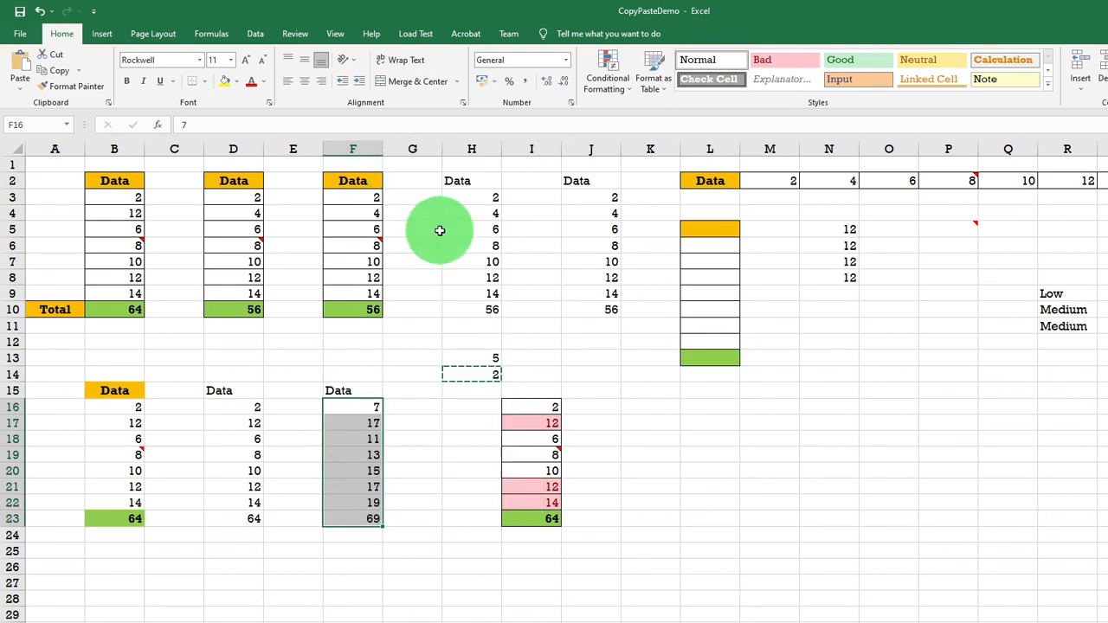
{"action": "left_click", "coordinate": [451, 248]}
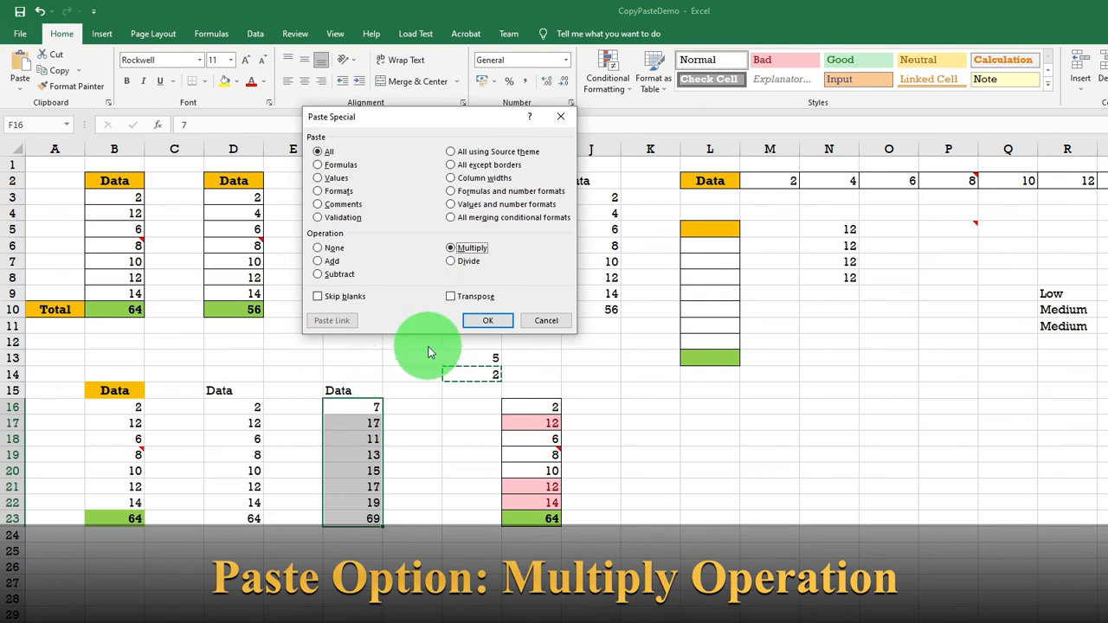
{"action": "left_click", "coordinate": [475, 321]}
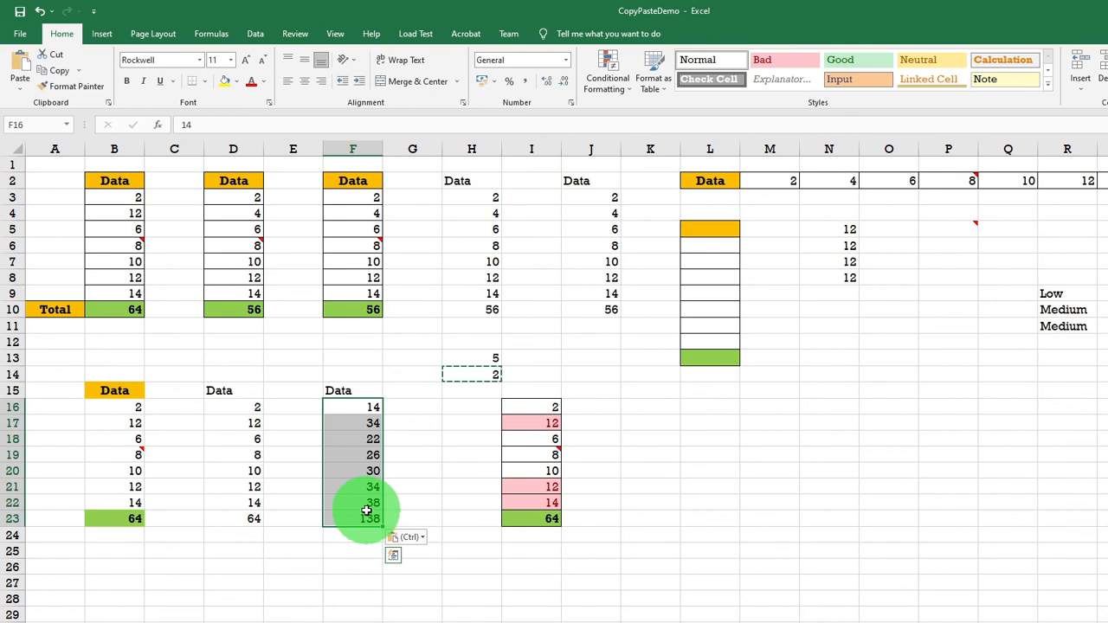
Review the remaining Paste Special options for F16:F23, without pasting.
{"action": "right_click", "coordinate": [370, 415]}
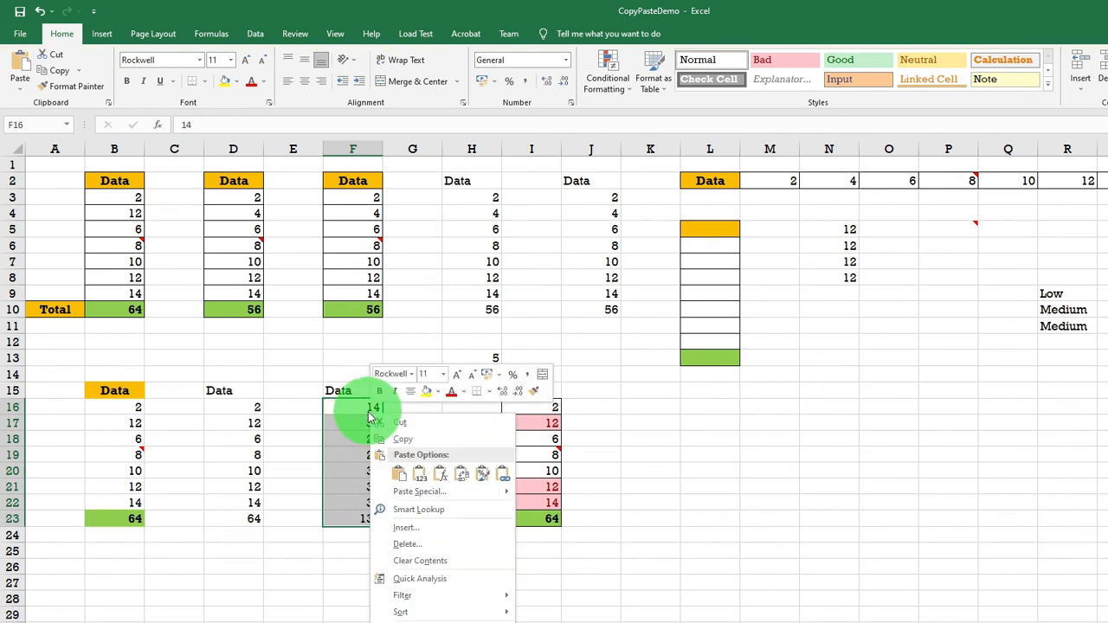
{"action": "left_click", "coordinate": [422, 492]}
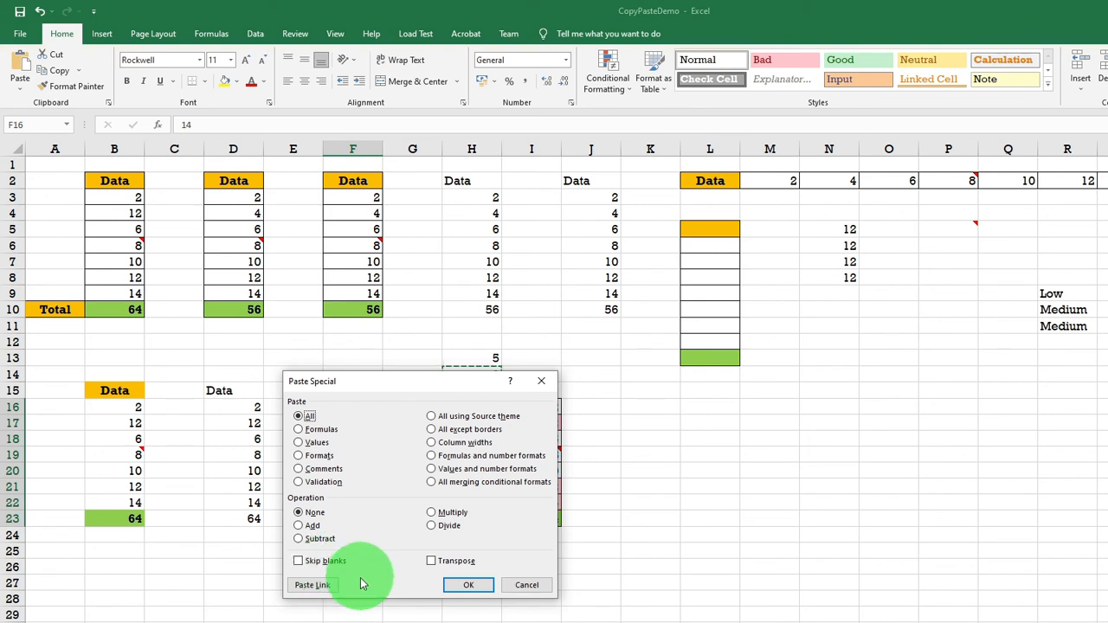
{"action": "left_click", "coordinate": [524, 593]}
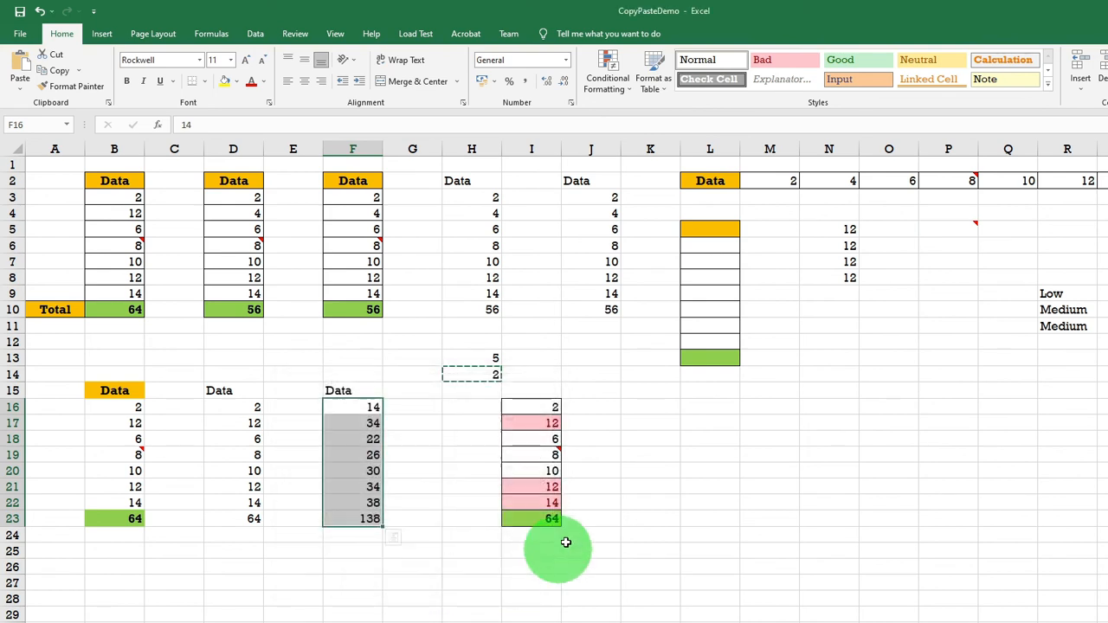
Enter 100 and 200 in K16:K17 and extend the series down to 800 in K23.
{"action": "left_click", "coordinate": [673, 408]}
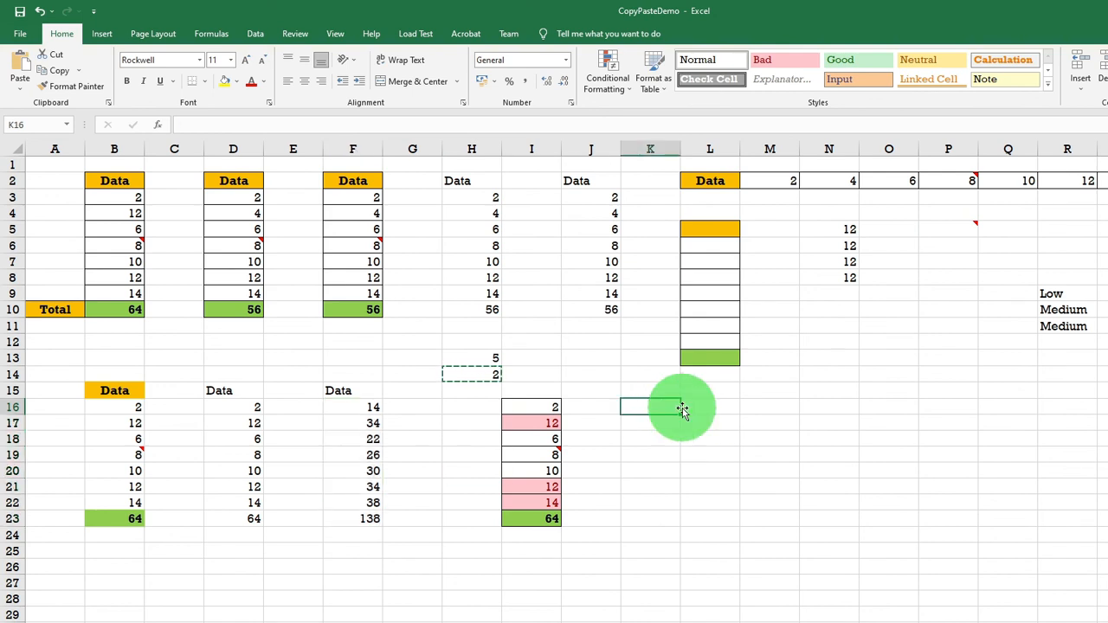
{"action": "type", "text": "100"}
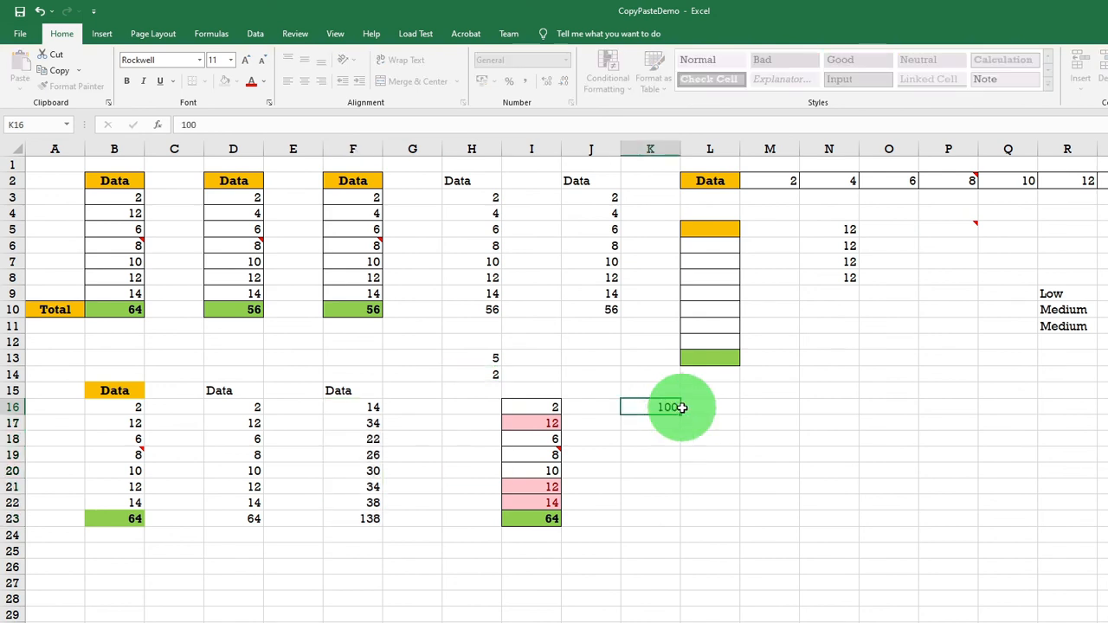
{"action": "key", "text": "Return"}
{"action": "type", "text": "200"}
{"action": "left_click", "coordinate": [682, 407]}
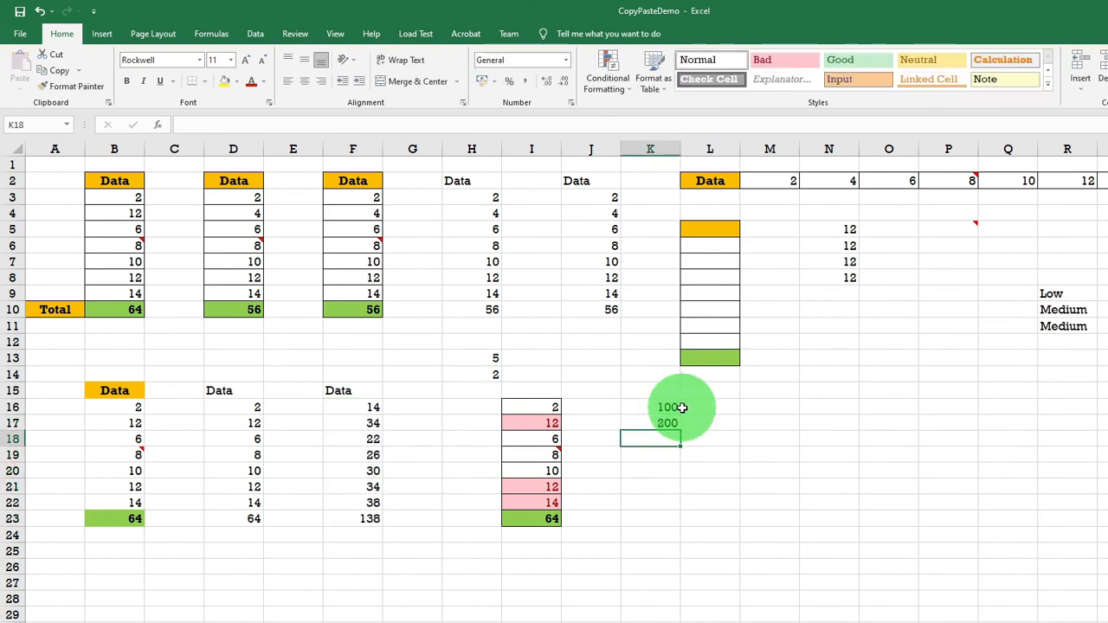
{"action": "mouse_move", "coordinate": [681, 408]}
{"action": "left_mouse_down"}
{"action": "mouse_move", "coordinate": [669, 426]}
{"action": "mouse_move", "coordinate": [680, 426]}
{"action": "mouse_move", "coordinate": [662, 525]}
{"action": "left_mouse_up"}
{"action": "left_click", "coordinate": [712, 544]}
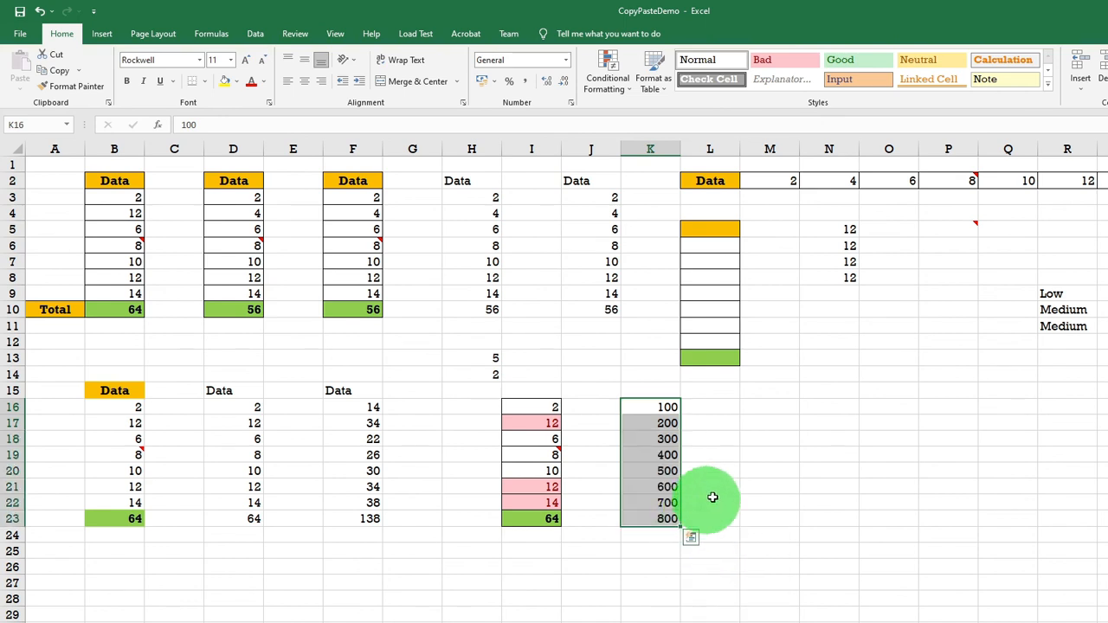
Enter 44 in M18, 55 in M20 and 66 in M23, leaving the other cells of M16:M23 blank.
{"action": "left_click", "coordinate": [769, 408]}
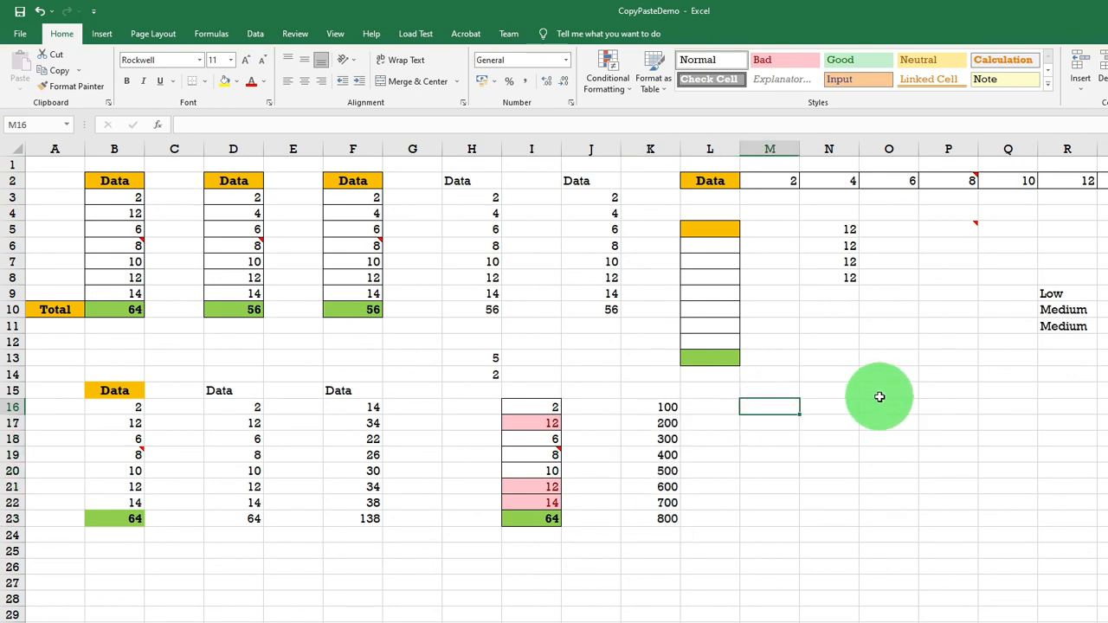
{"action": "key", "text": "Down"}
{"action": "key", "text": "Down"}
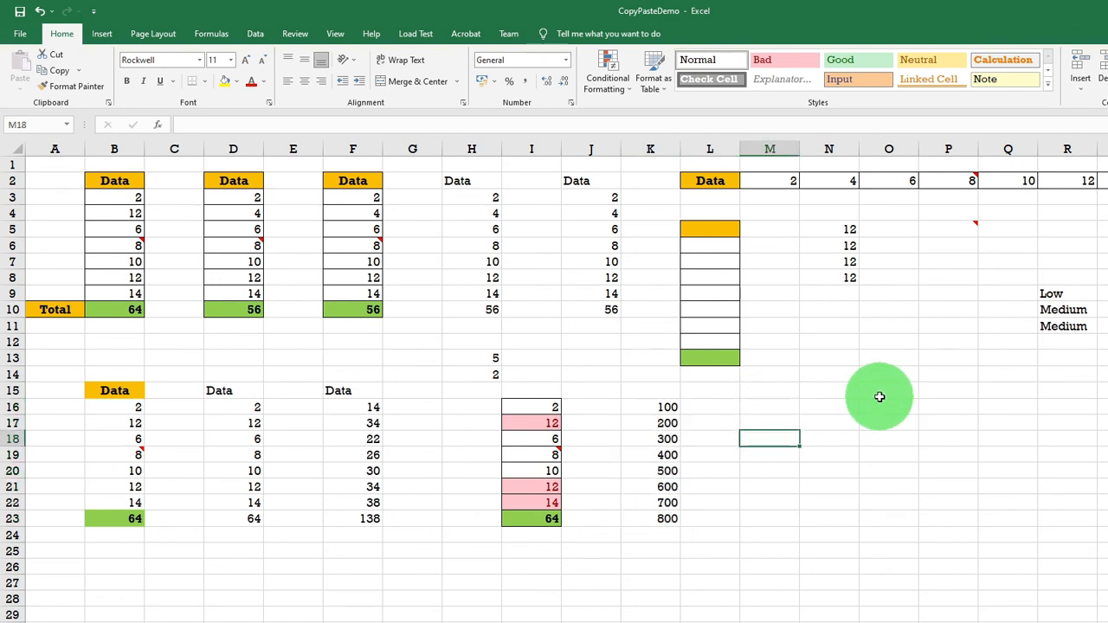
{"action": "type", "text": "44"}
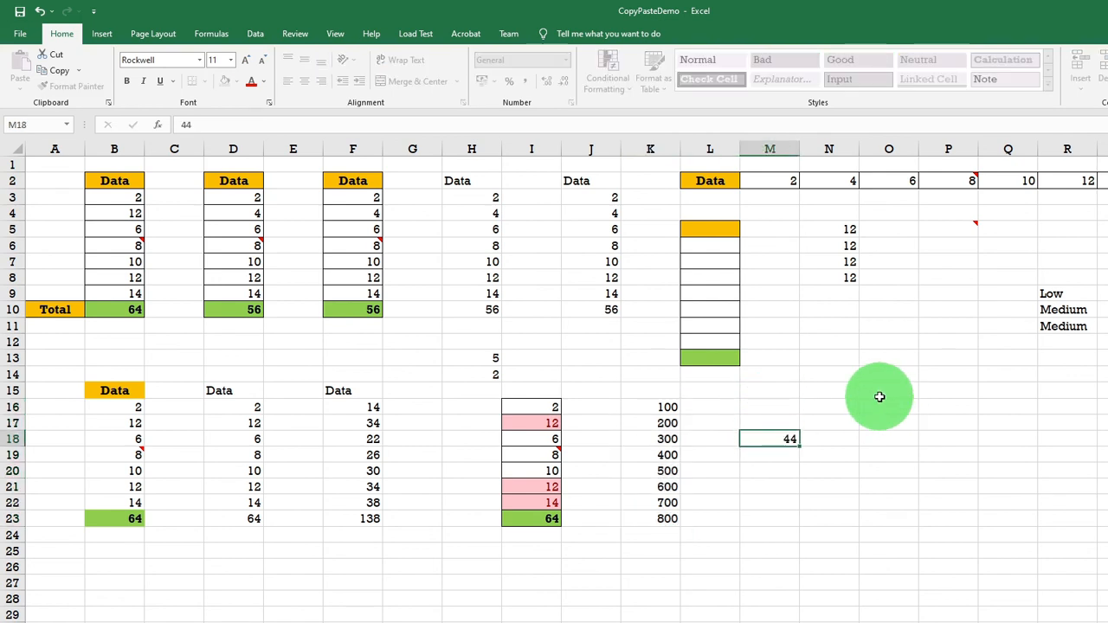
{"action": "key", "text": "Down"}
{"action": "key", "text": "Down"}
{"action": "type", "text": "55"}
{"action": "key", "text": "Down"}
{"action": "key", "text": "Down"}
{"action": "key", "text": "Down"}
{"action": "key", "text": "Down"}
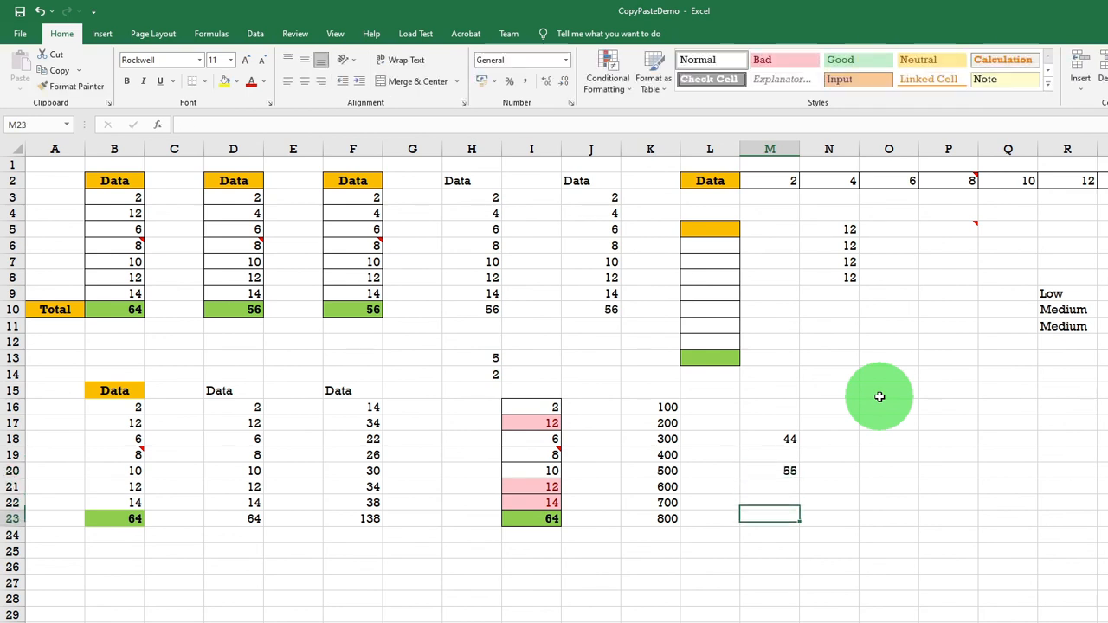
{"action": "key", "text": "Up"}
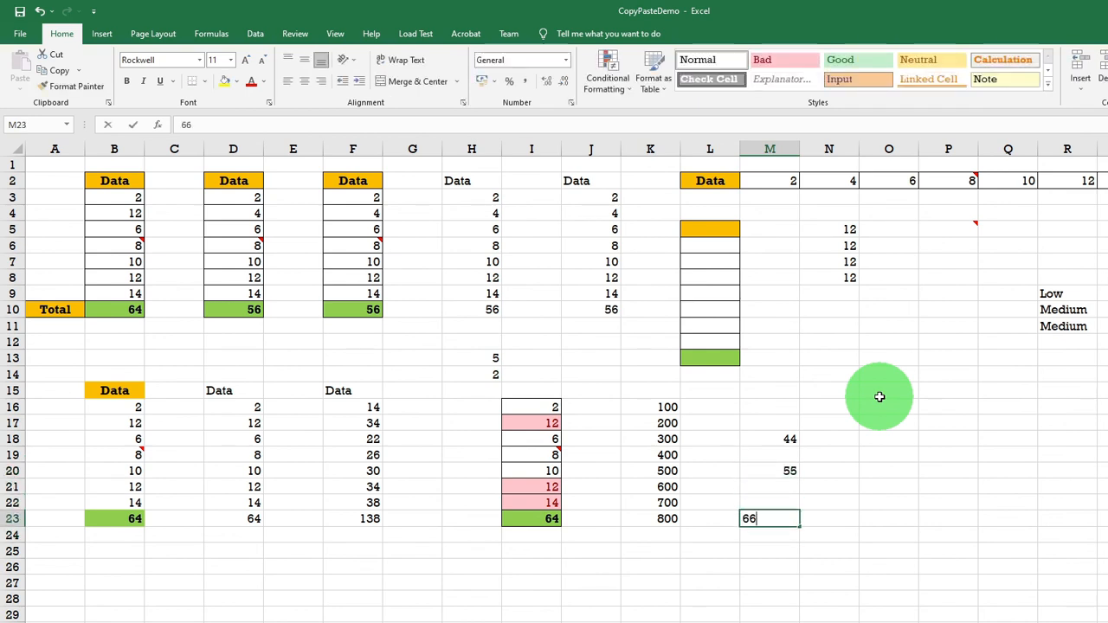
{"action": "key", "text": "Return"}
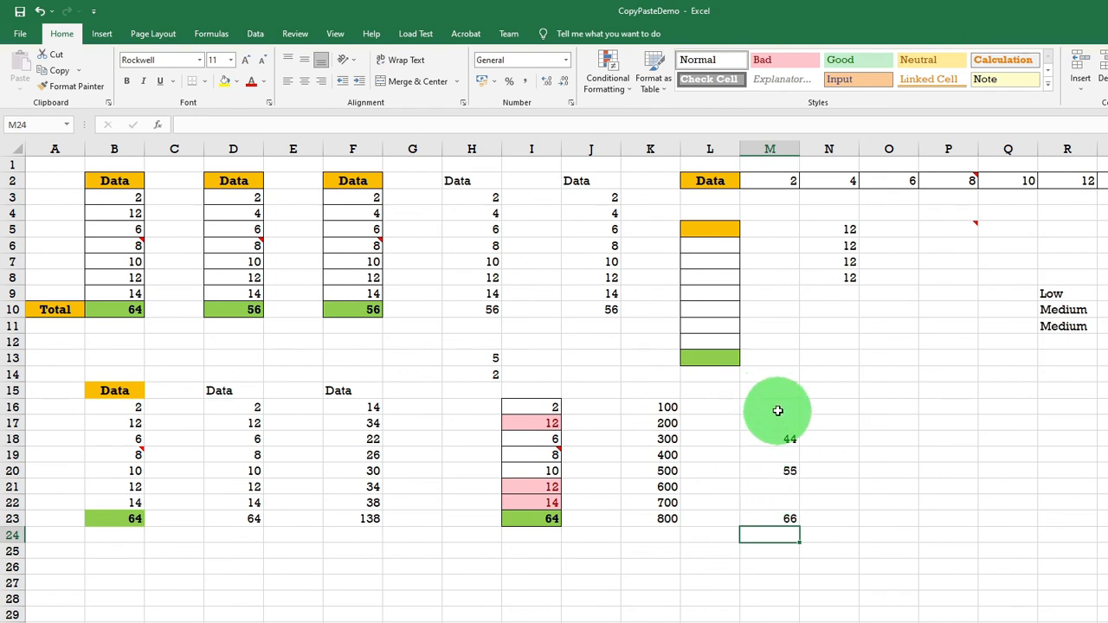
Copy M16:M23 and paste it onto the number series starting at K16 using Paste Special's Skip blanks option.
{"action": "left_click_drag", "start_coordinate": [778, 411], "coordinate": [776, 515]}
{"action": "key", "text": "ctrl+c"}
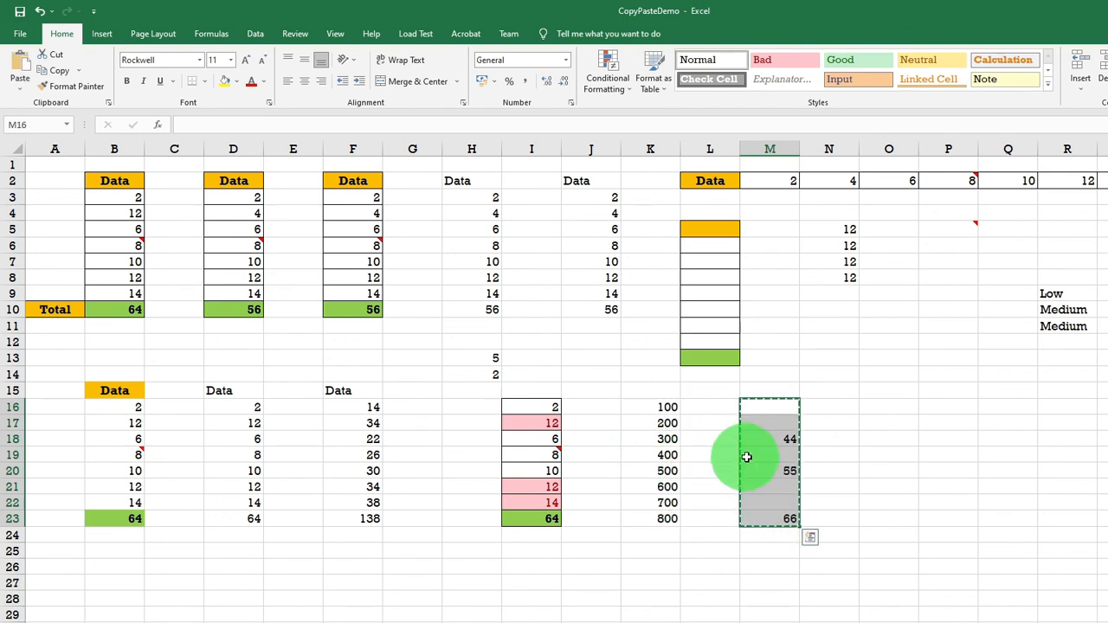
{"action": "left_click", "coordinate": [656, 407]}
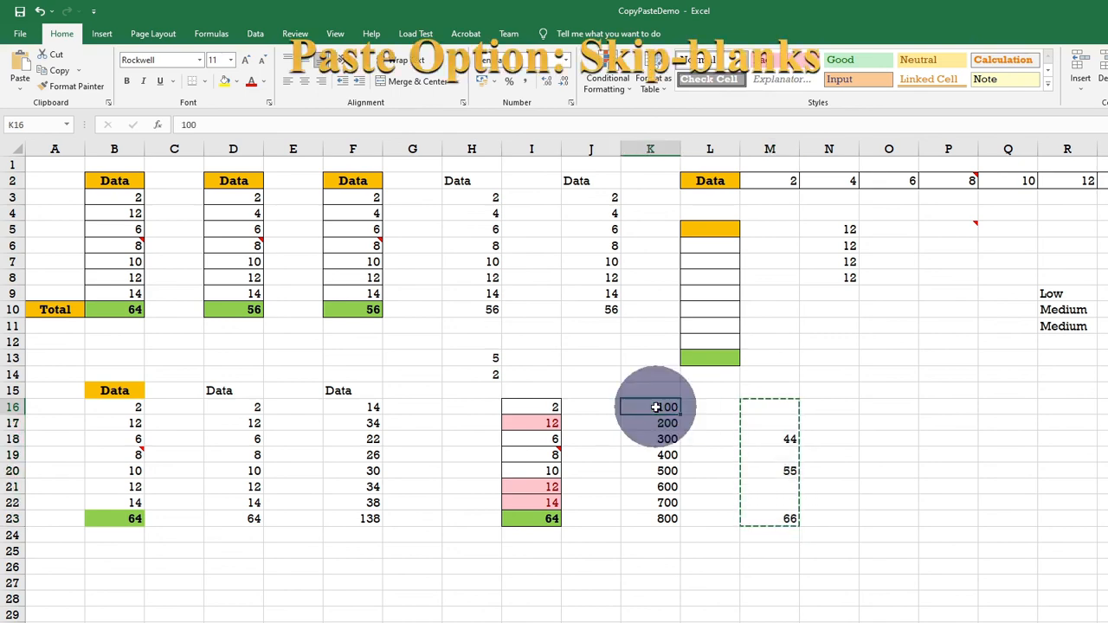
{"action": "right_click", "coordinate": [656, 407]}
{"action": "left_click", "coordinate": [693, 487]}
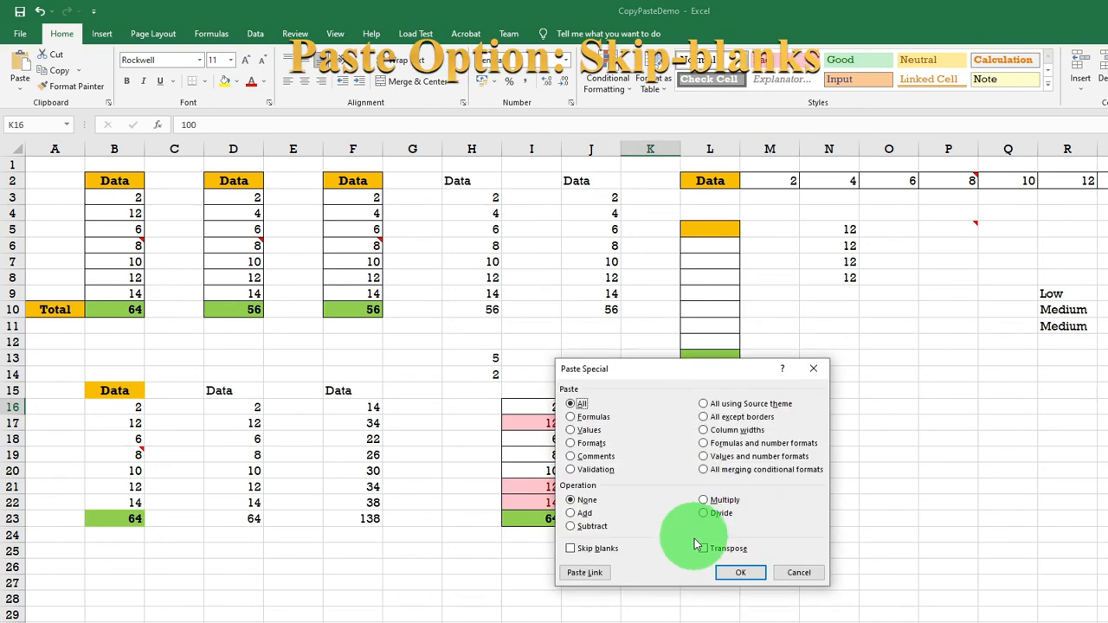
{"action": "left_click", "coordinate": [611, 548]}
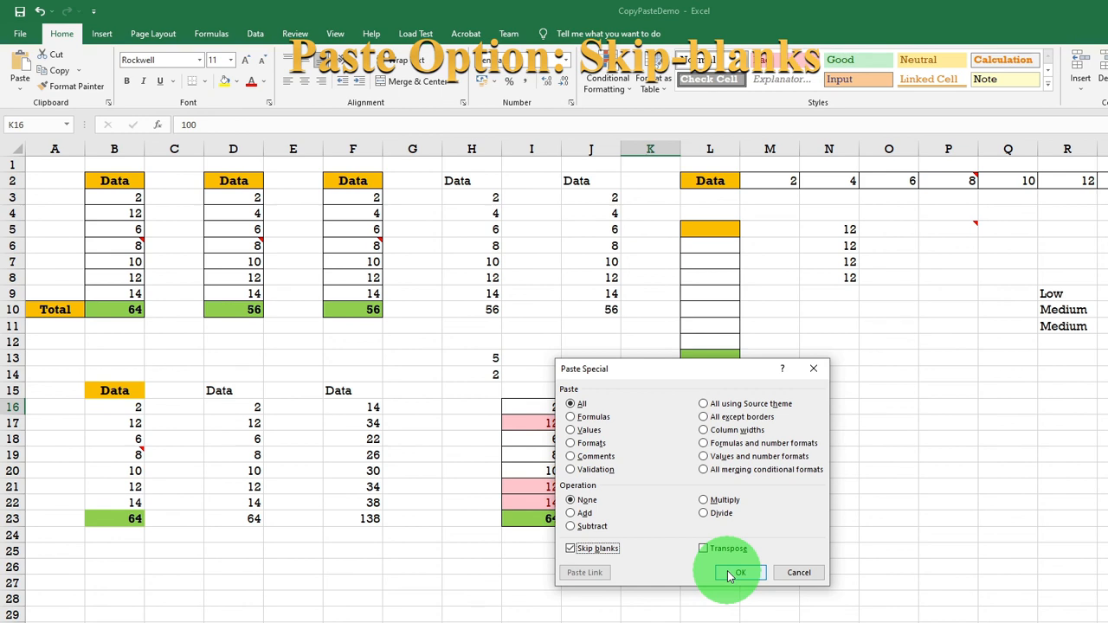
{"action": "left_click", "coordinate": [728, 575]}
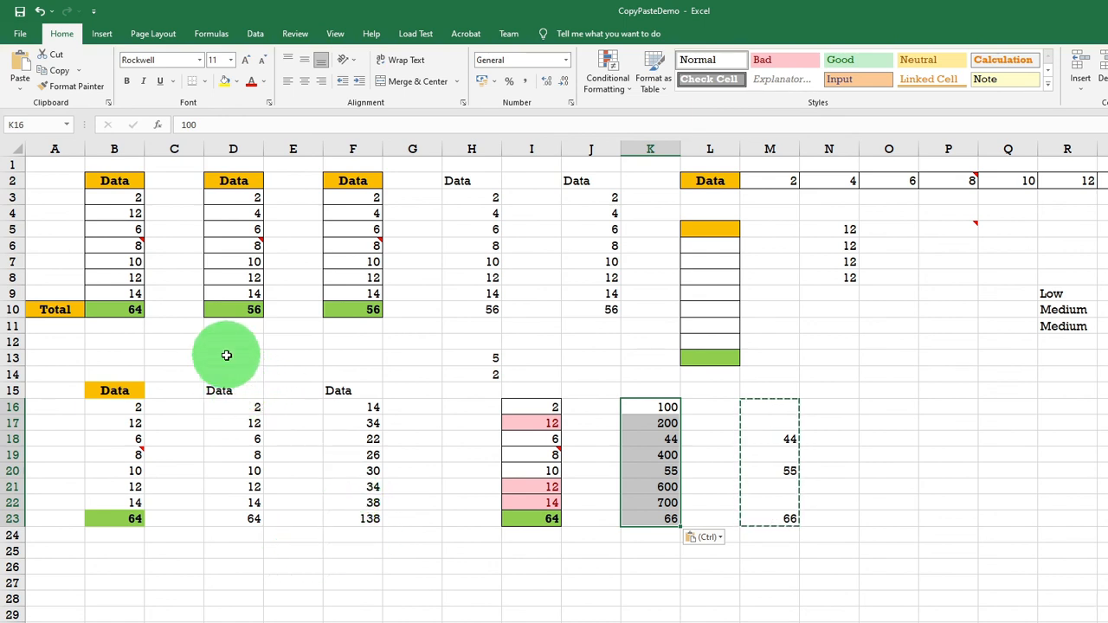
Copy the data column B2:B10 and paste it at O16 as a static picture.
{"action": "left_click_drag", "start_coordinate": [121, 180], "coordinate": [128, 305]}
{"action": "key", "text": "ctrl+c"}
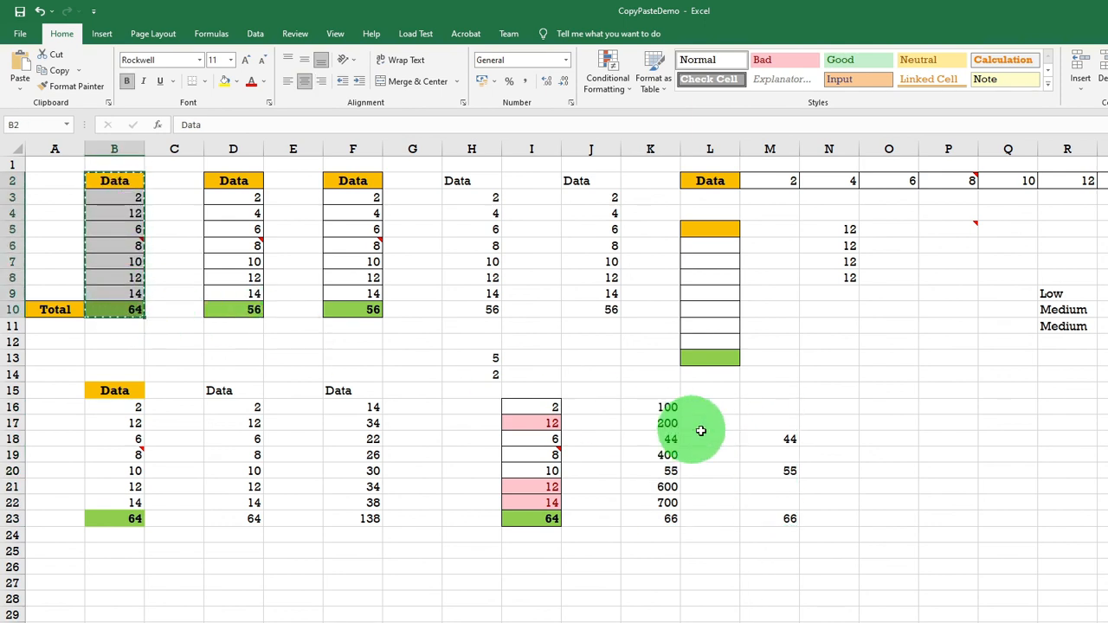
{"action": "right_click", "coordinate": [873, 407]}
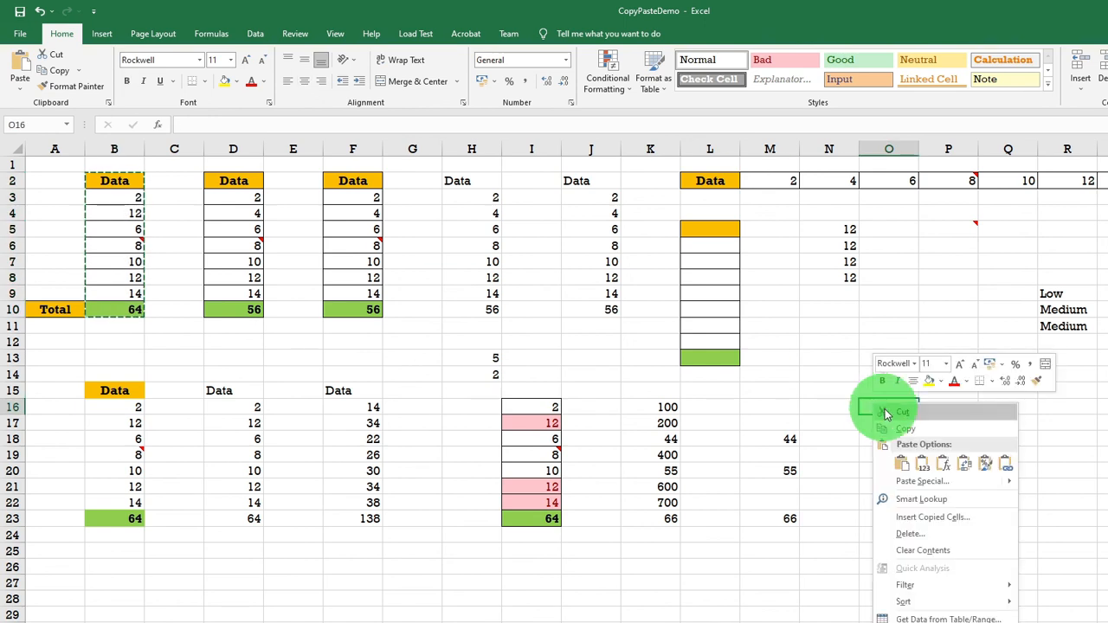
{"action": "mouse_move", "coordinate": [1009, 487]}
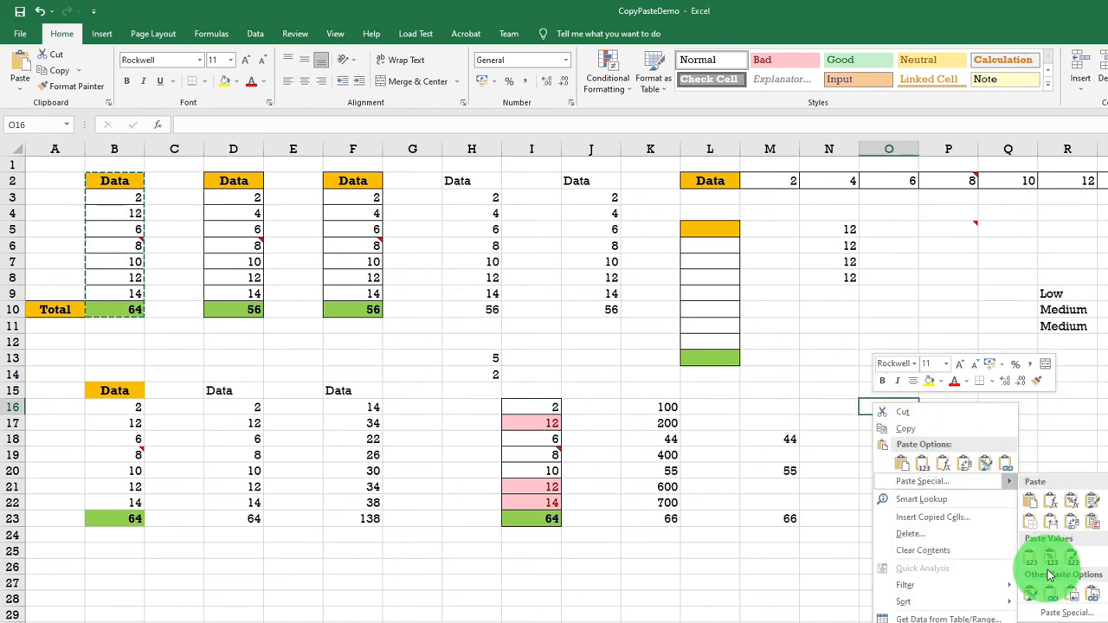
{"action": "left_click", "coordinate": [1073, 596]}
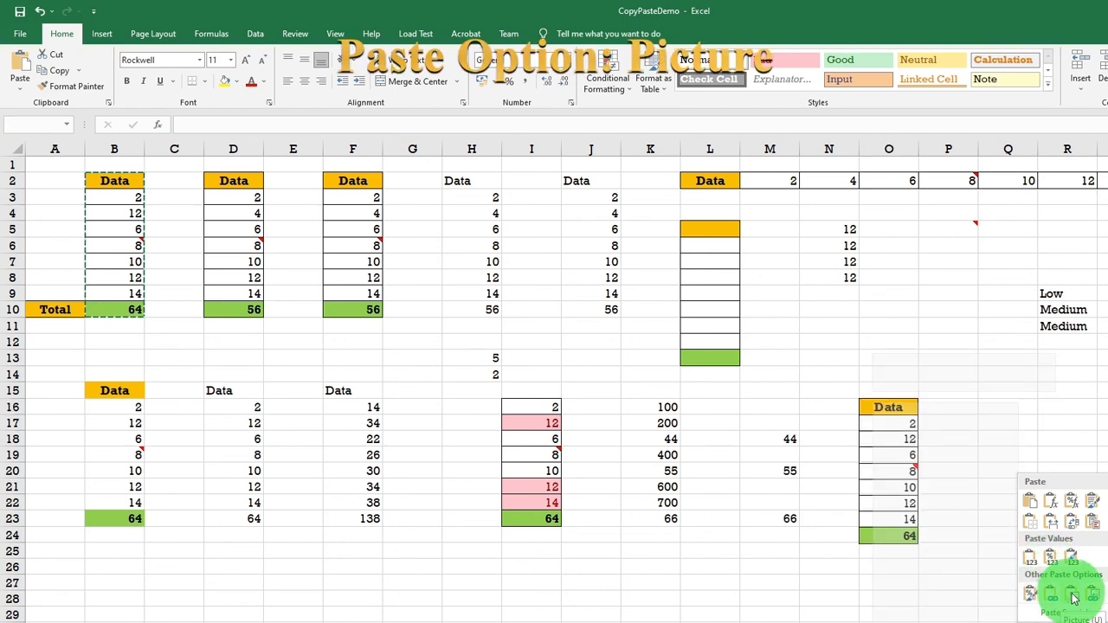
{"action": "left_click", "coordinate": [1074, 596]}
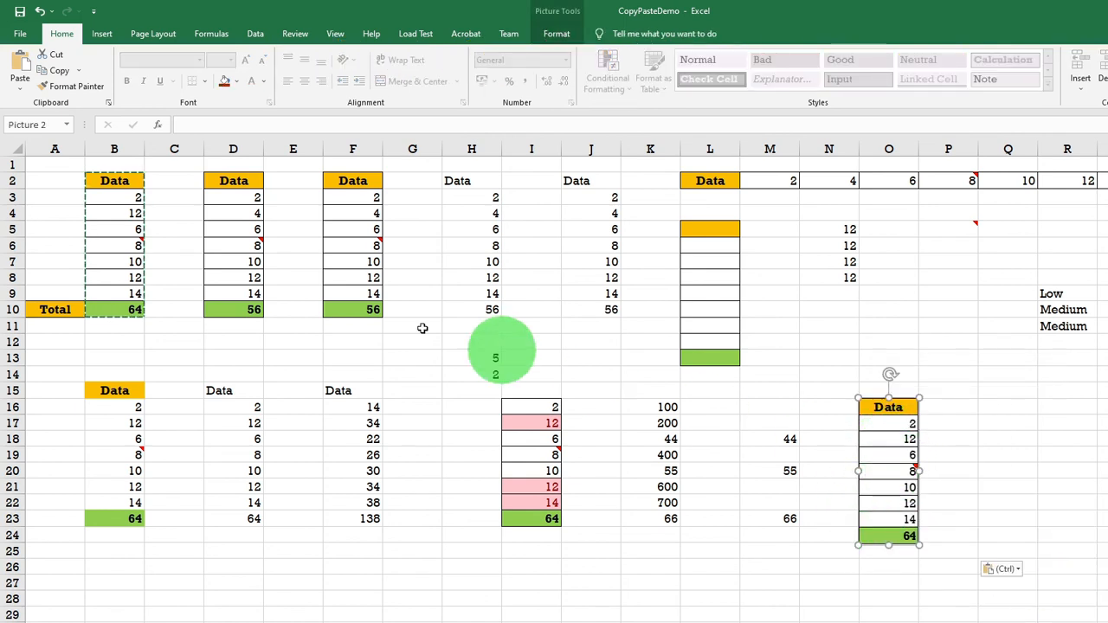
Change B5 to 33 and check the pasted picture at O16 against the source column.
{"action": "left_click", "coordinate": [114, 225]}
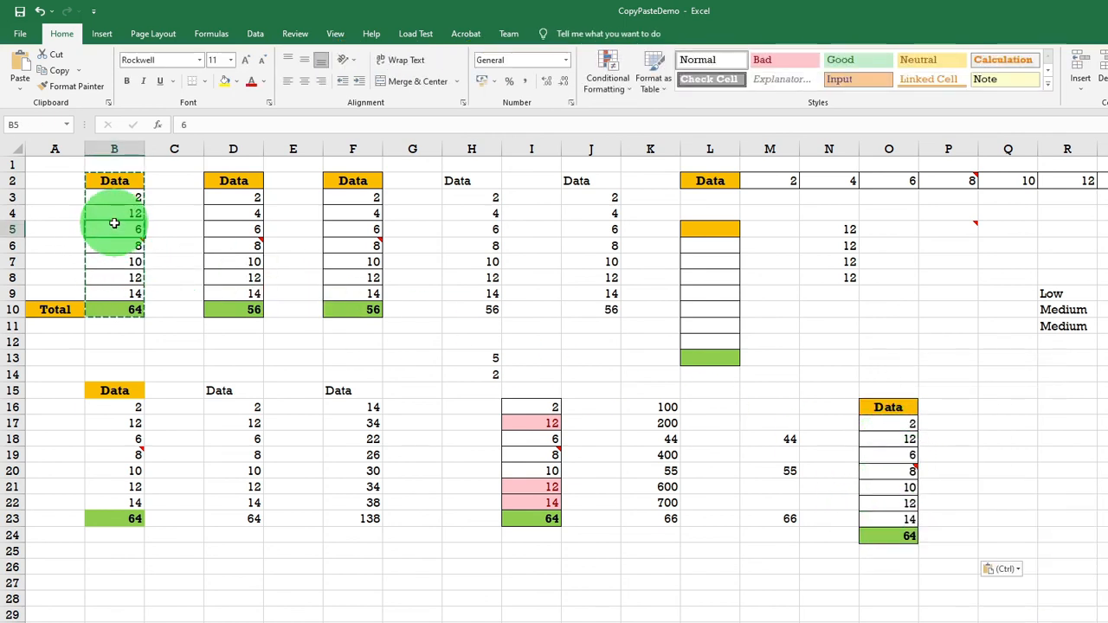
{"action": "type", "text": "33"}
{"action": "key", "text": "Return"}
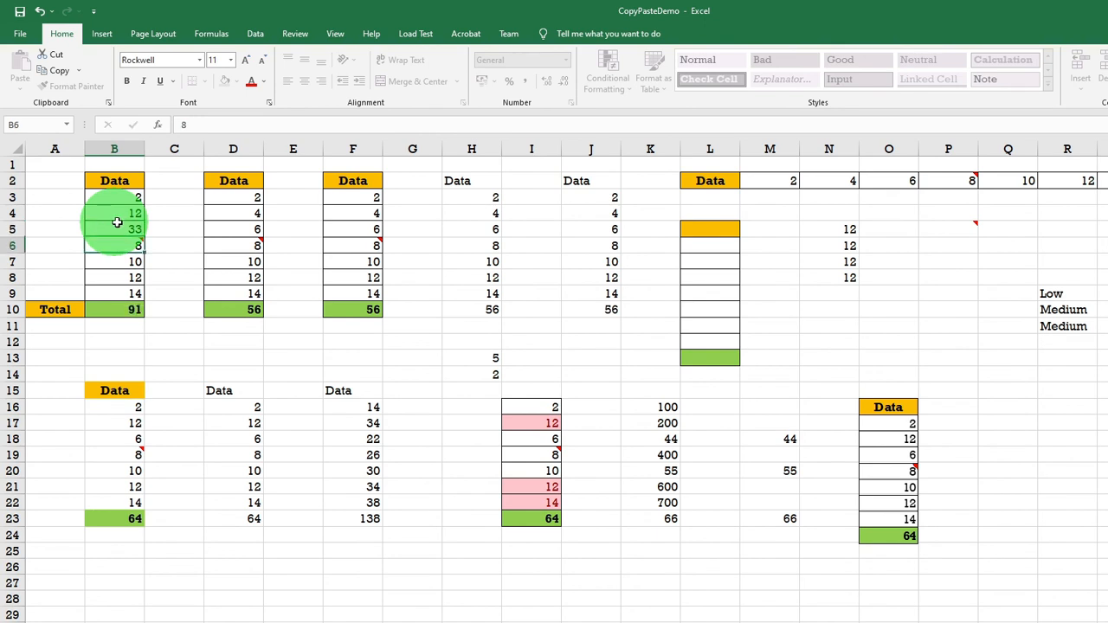
{"action": "left_click", "coordinate": [892, 447]}
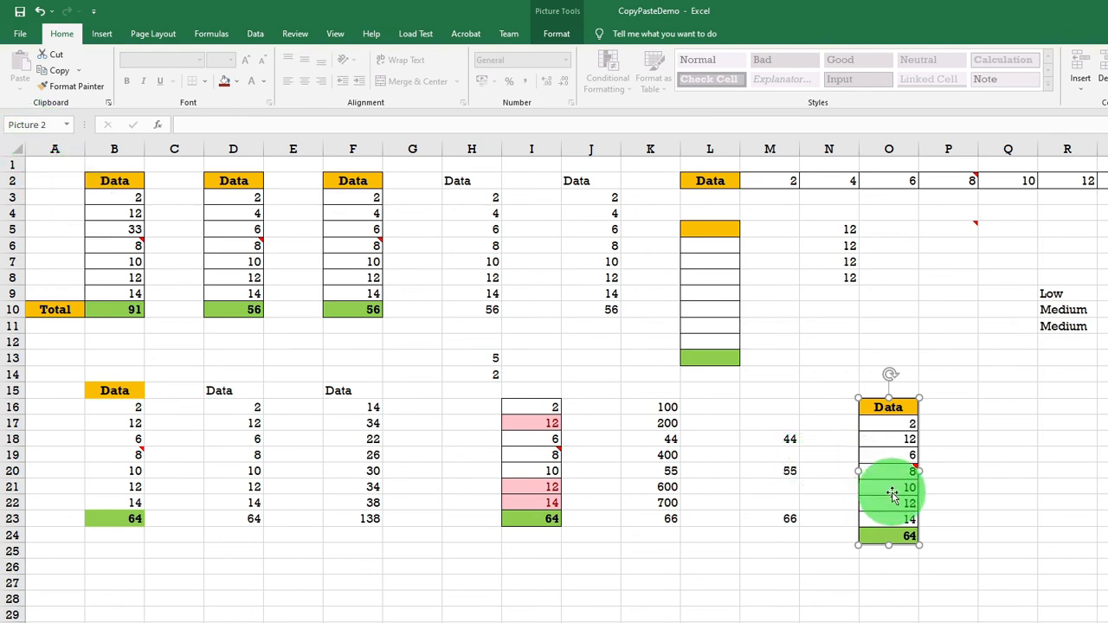
{"action": "left_click", "coordinate": [153, 280]}
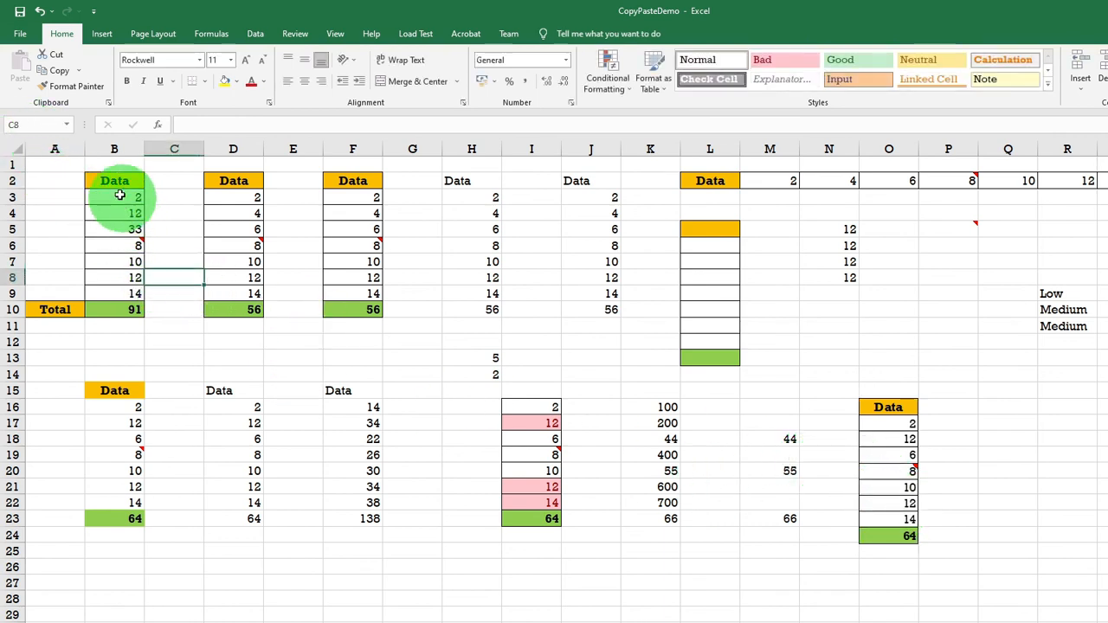
Copy B2:B10 again, paste it at Q16 as a linked picture, and compare it with the static picture at O16.
{"action": "left_click_drag", "start_coordinate": [116, 181], "coordinate": [123, 304]}
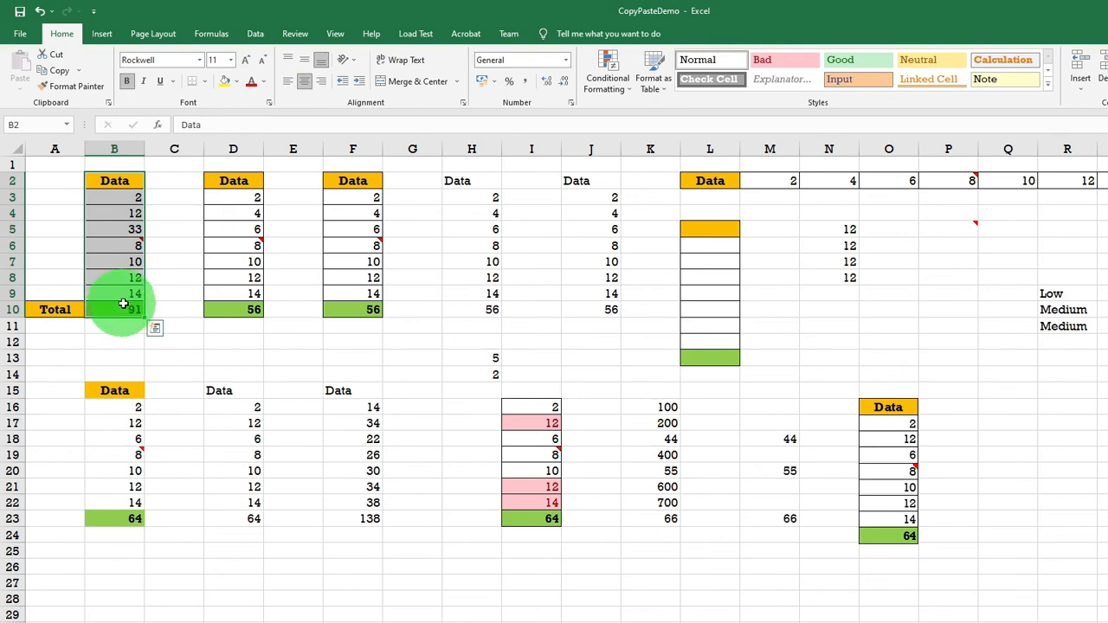
{"action": "right_click", "coordinate": [1016, 408]}
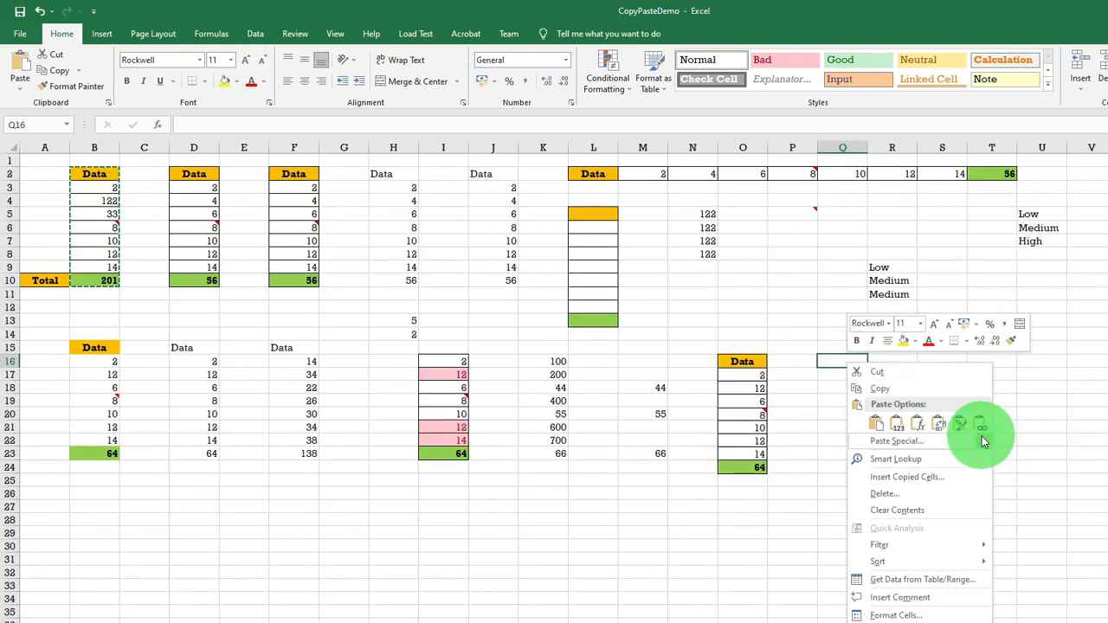
{"action": "mouse_move", "coordinate": [985, 444]}
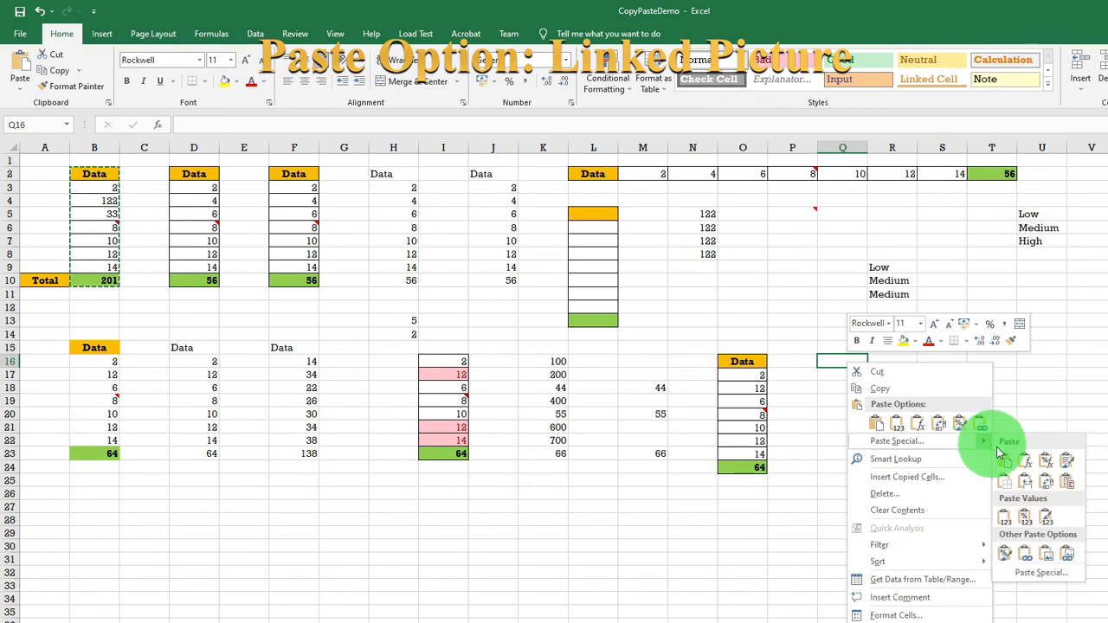
{"action": "left_click", "coordinate": [1071, 559]}
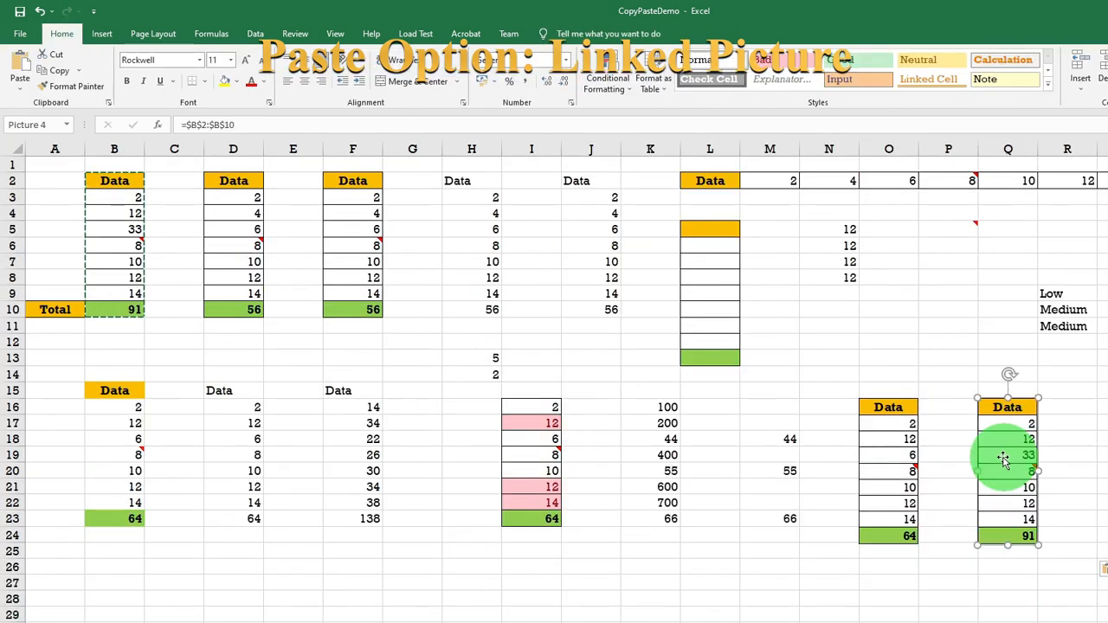
{"action": "left_click", "coordinate": [878, 453]}
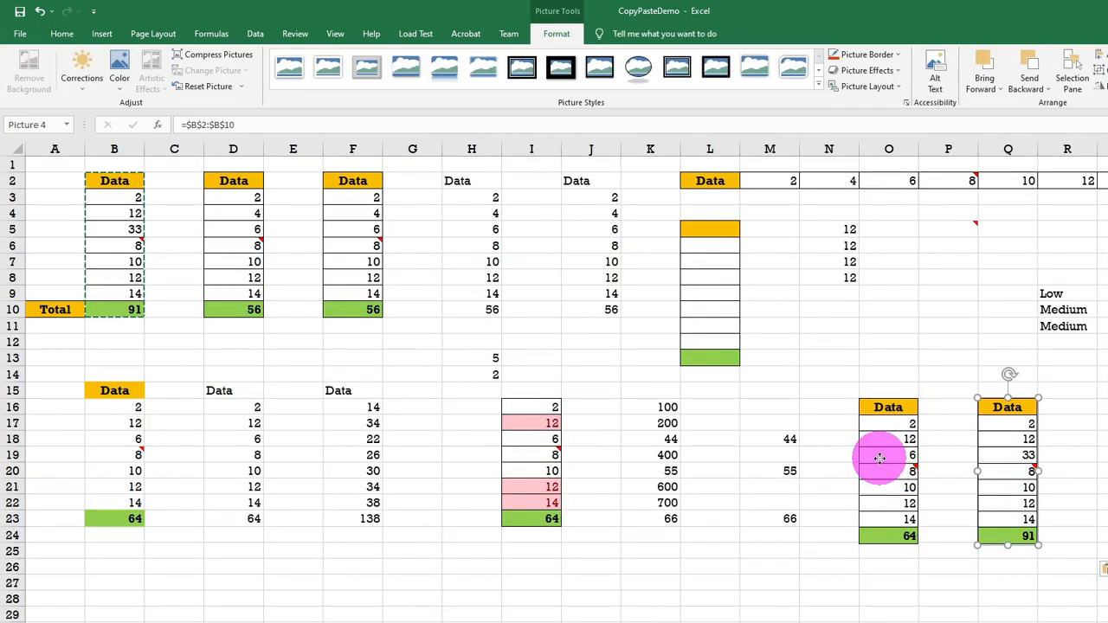
{"action": "left_click", "coordinate": [990, 447]}
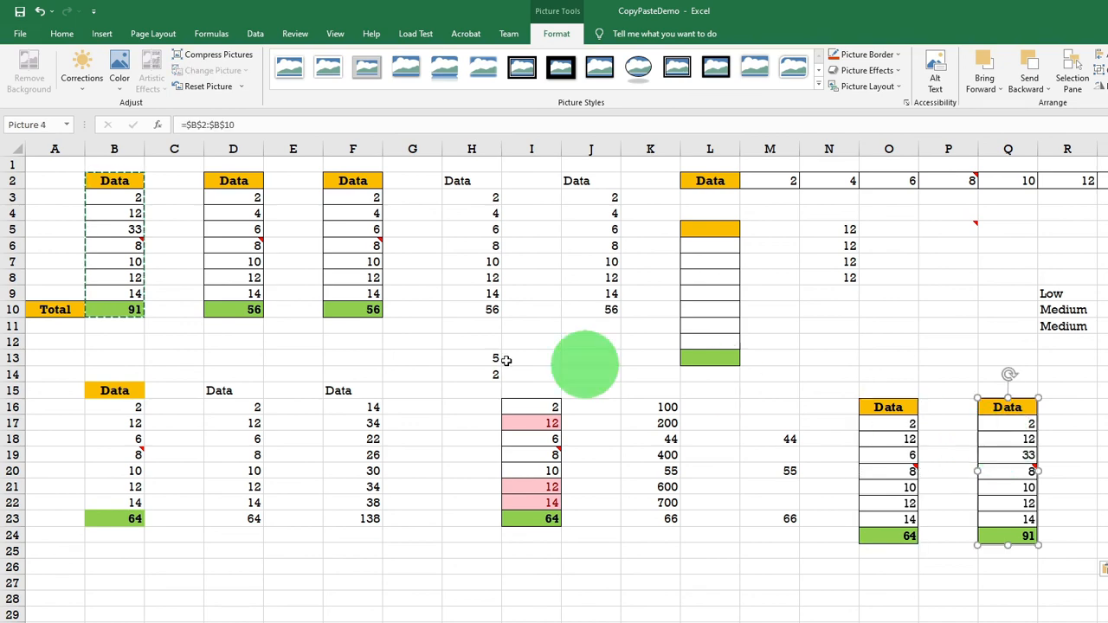
Change B4 to 122 to test whether the linked picture at Q16 follows its source data.
{"action": "left_click", "coordinate": [121, 215]}
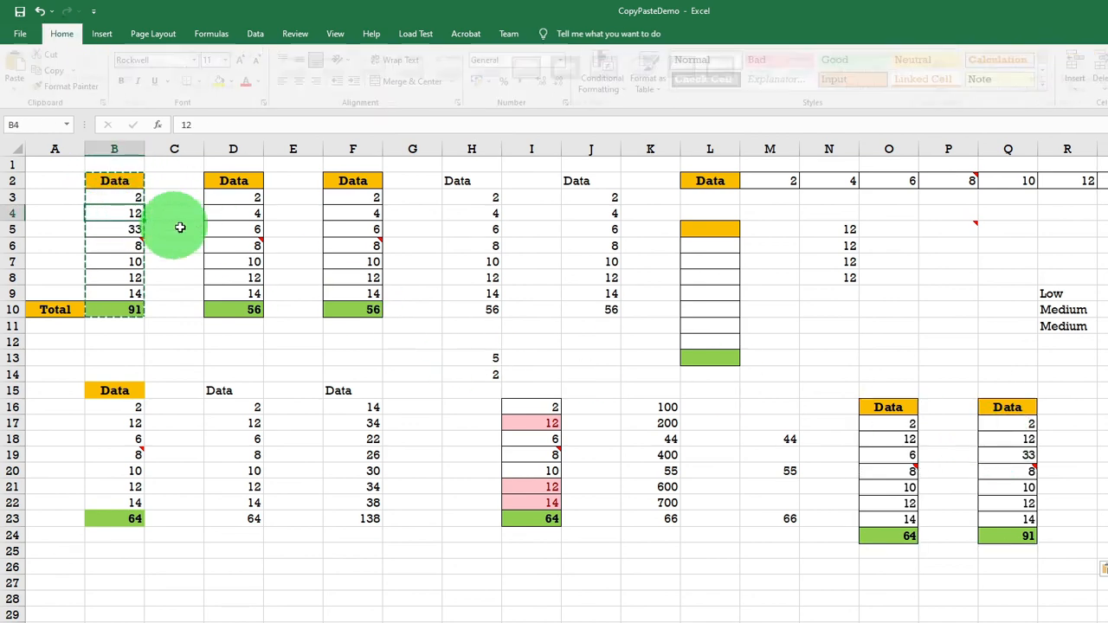
{"action": "double_click", "coordinate": [126, 219]}
{"action": "type", "text": "2"}
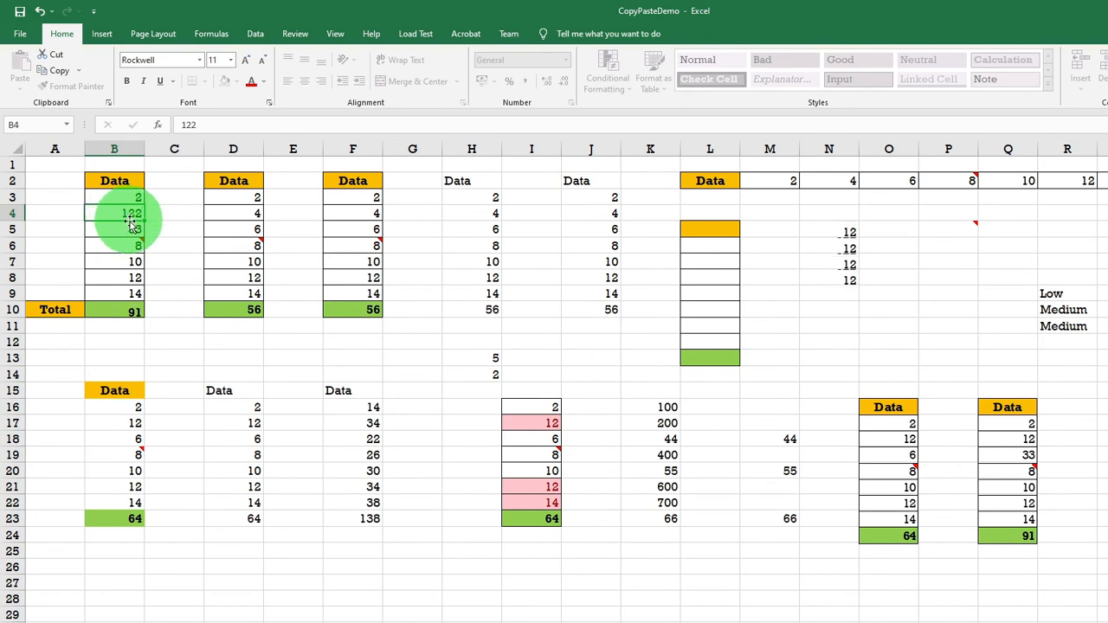
{"action": "key", "text": "Return"}
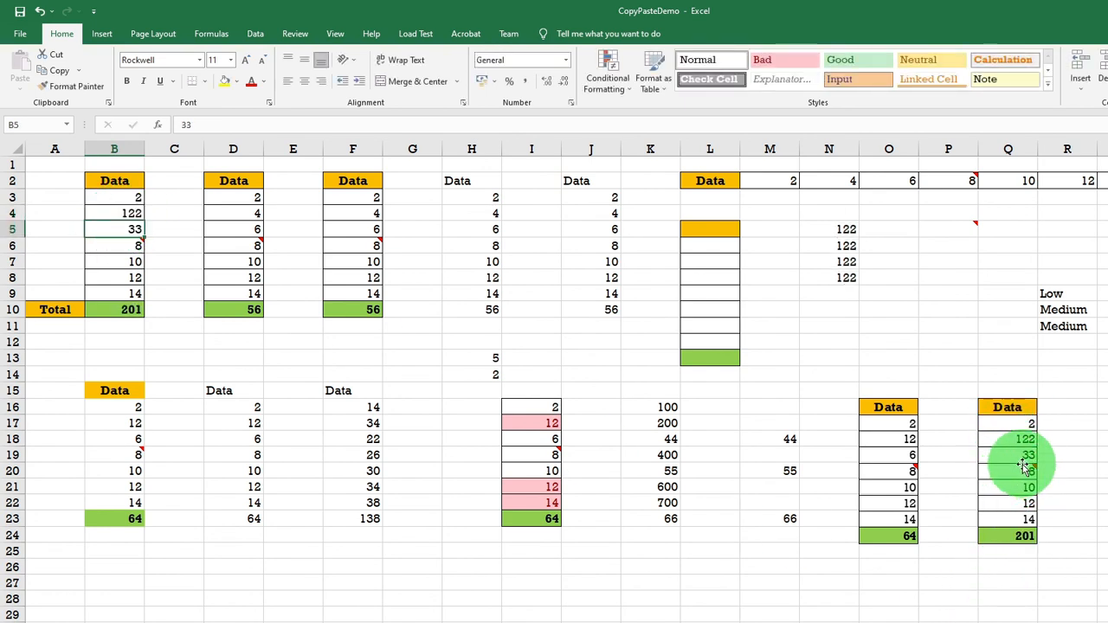
{"action": "left_click", "coordinate": [112, 280]}
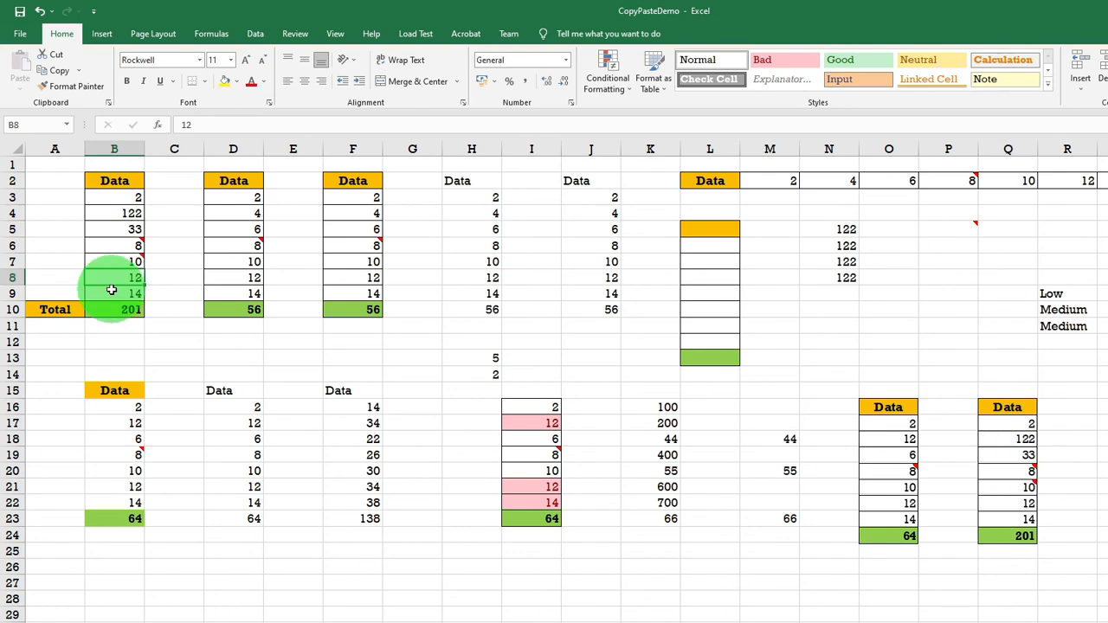